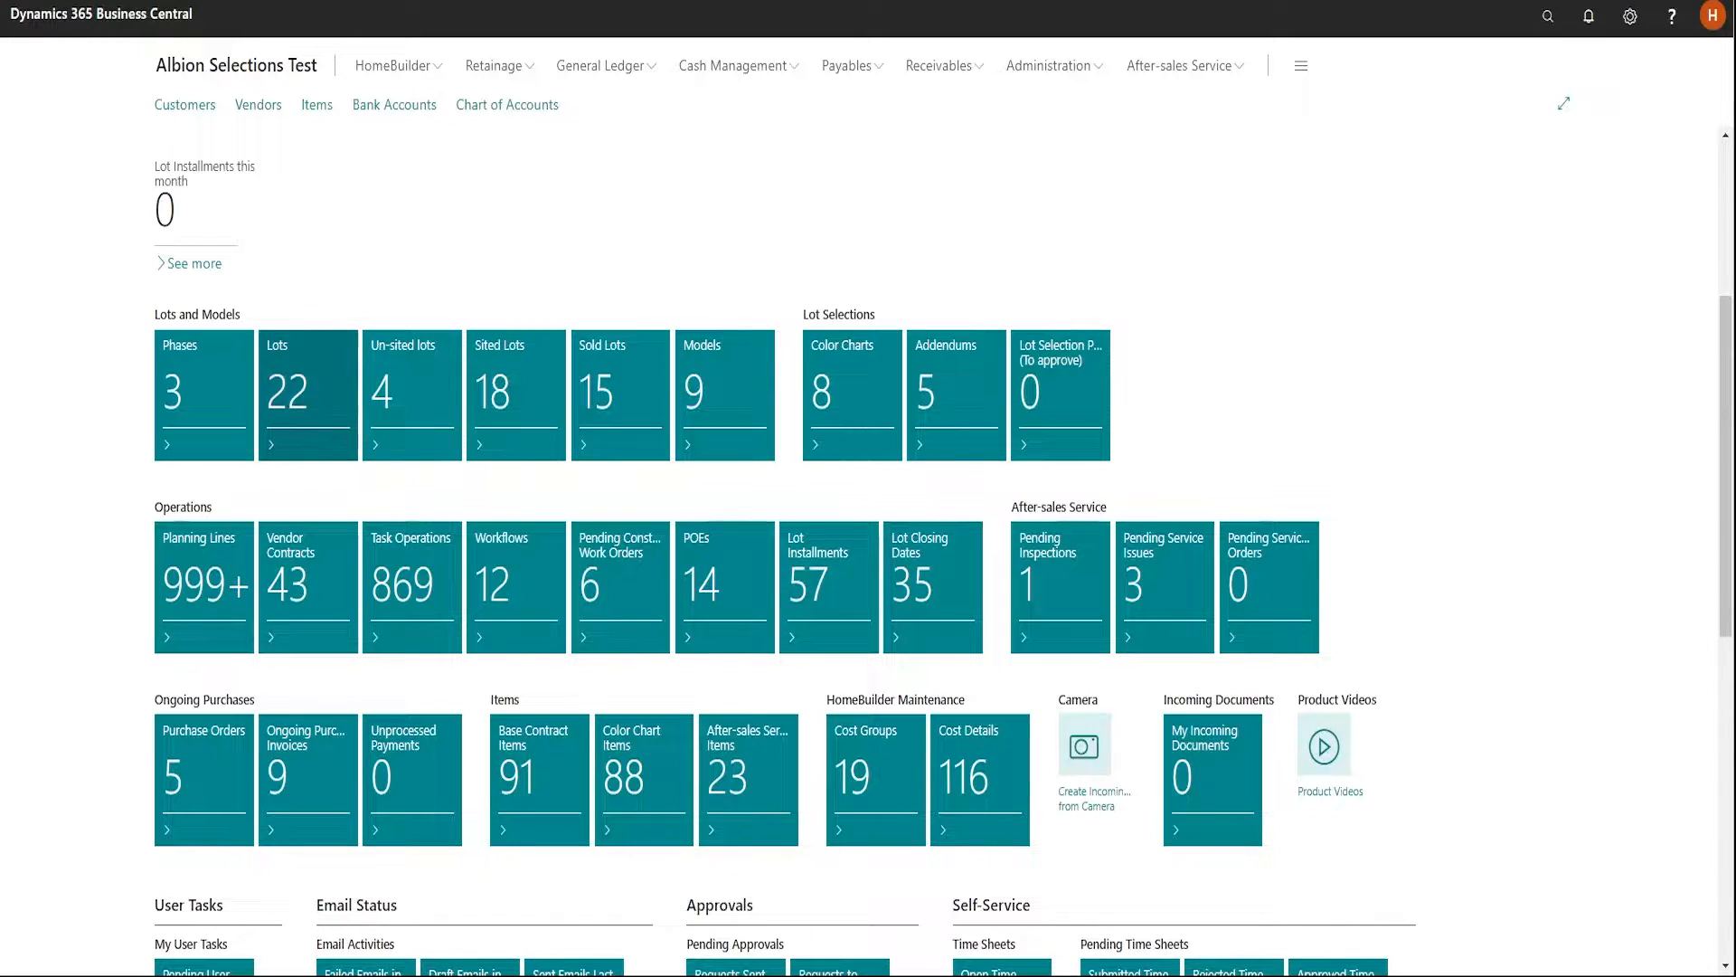
# Open the lot card for lot L004 from the Lots list and review its sales, budgeting and milestones sections
pyautogui.click(318, 378)
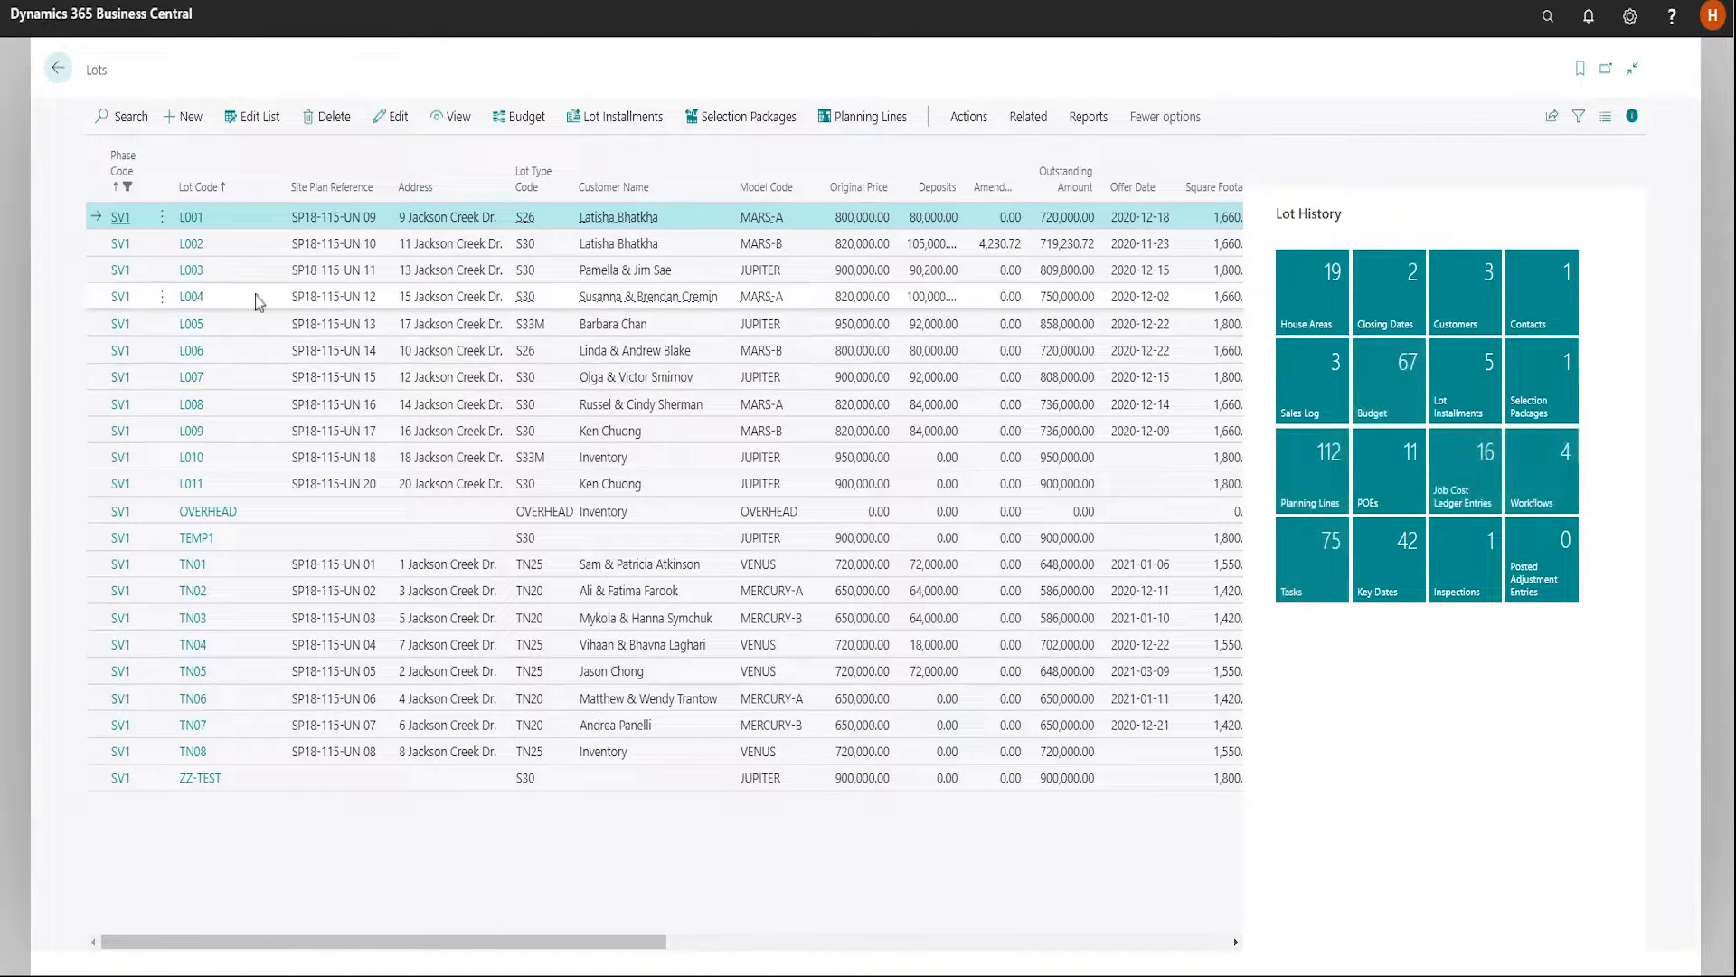
pyautogui.click(316, 305)
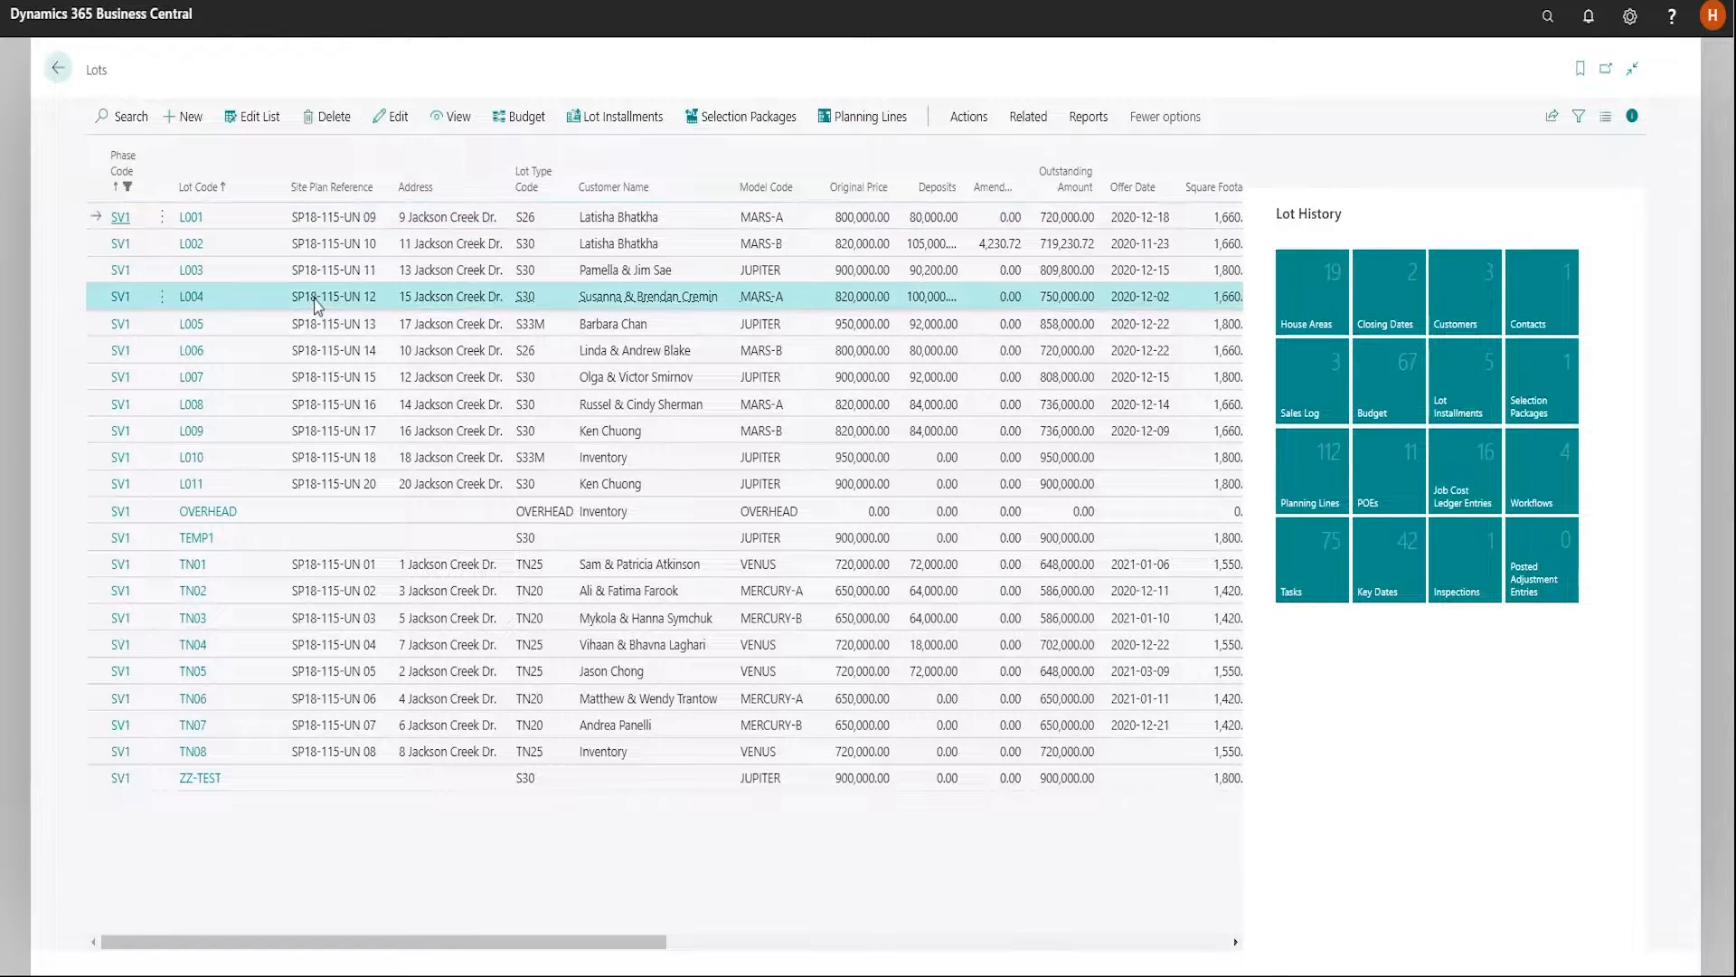
pyautogui.click(193, 299)
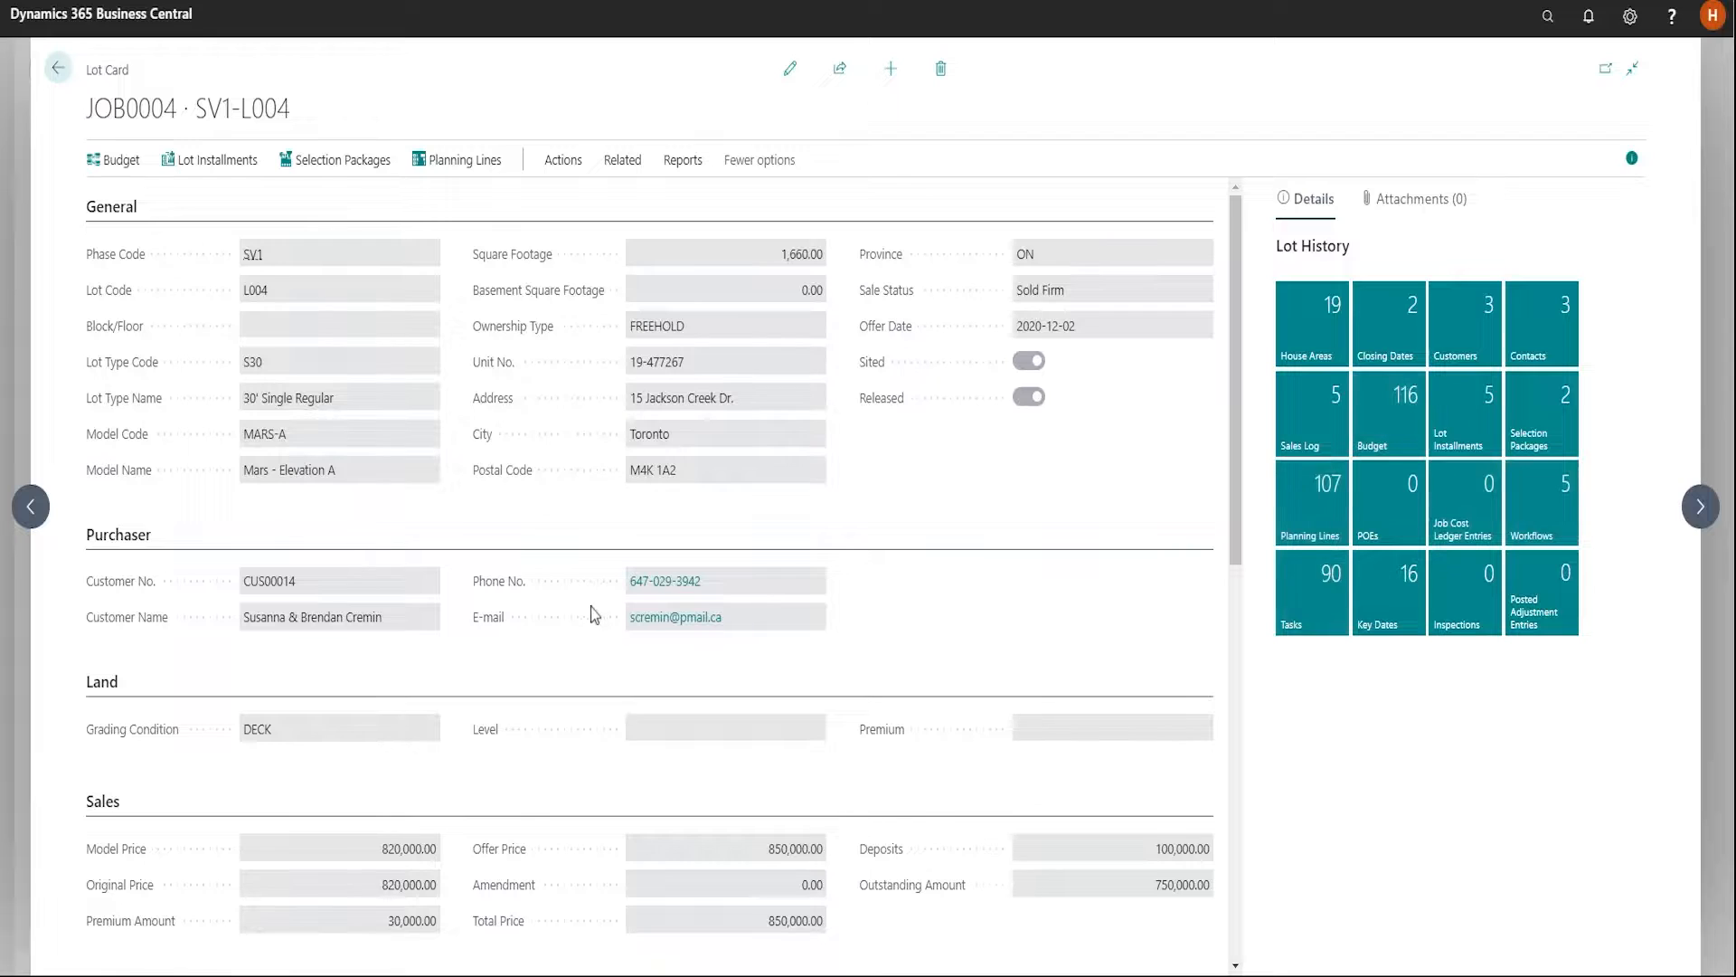
pyautogui.scroll(-5, 594, 615)
pyautogui.scroll(-3, 594, 615)
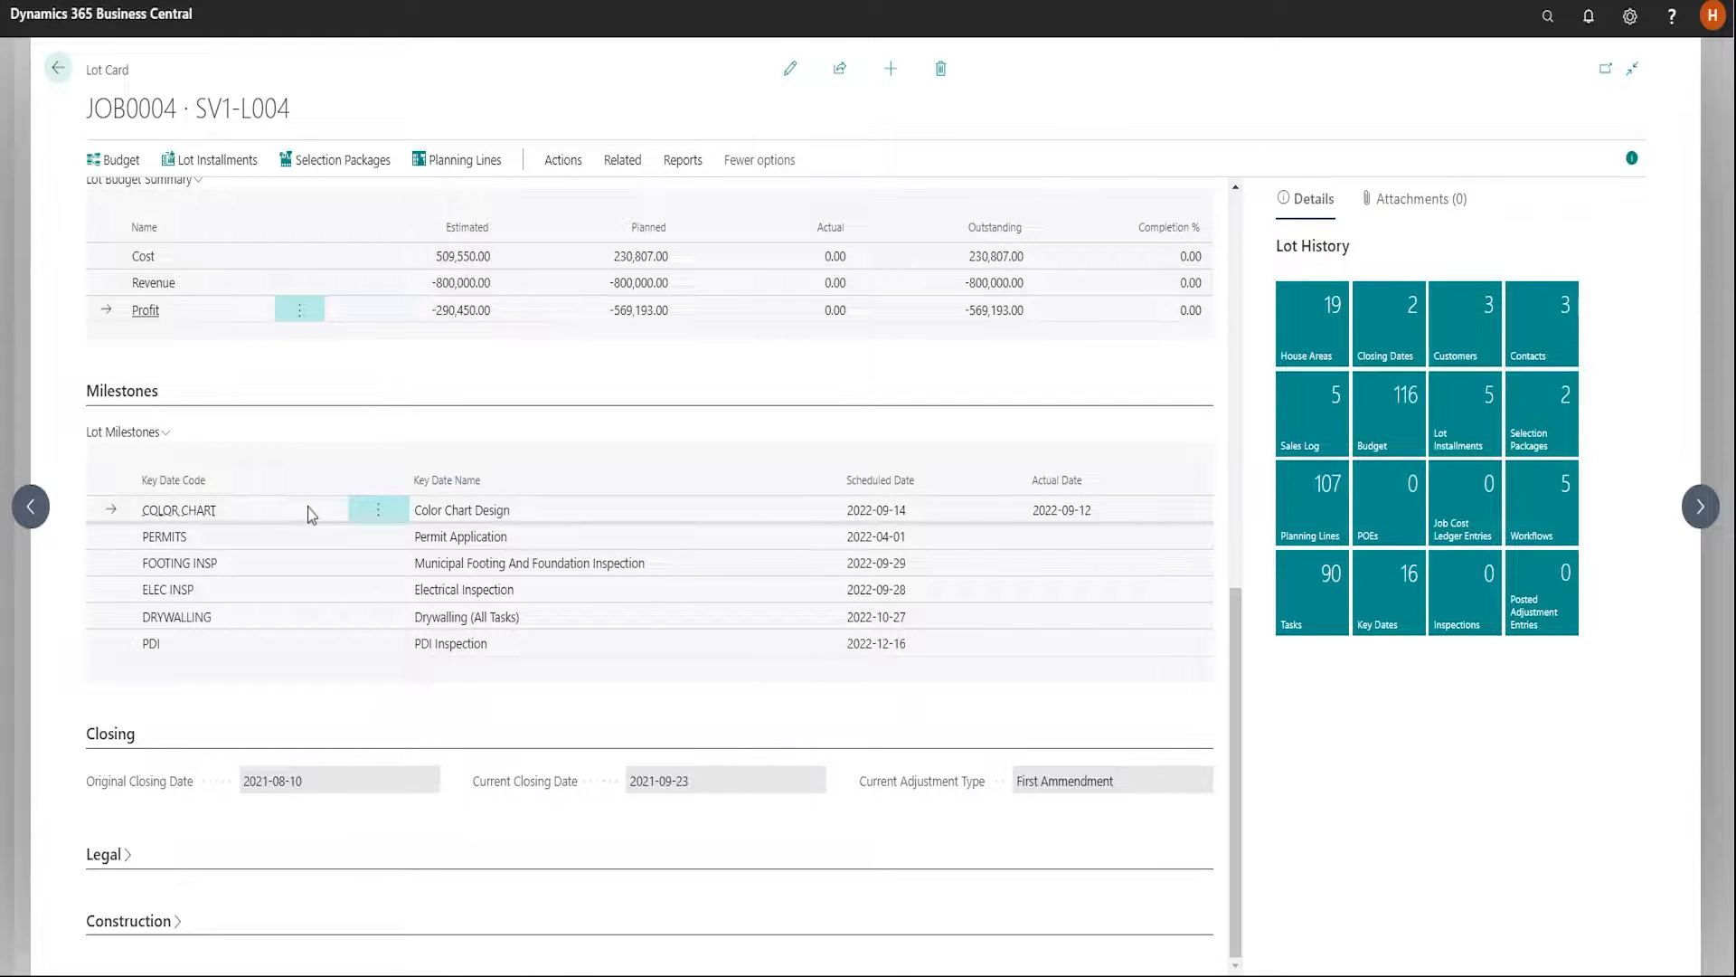
pyautogui.scroll(3, 335, 543)
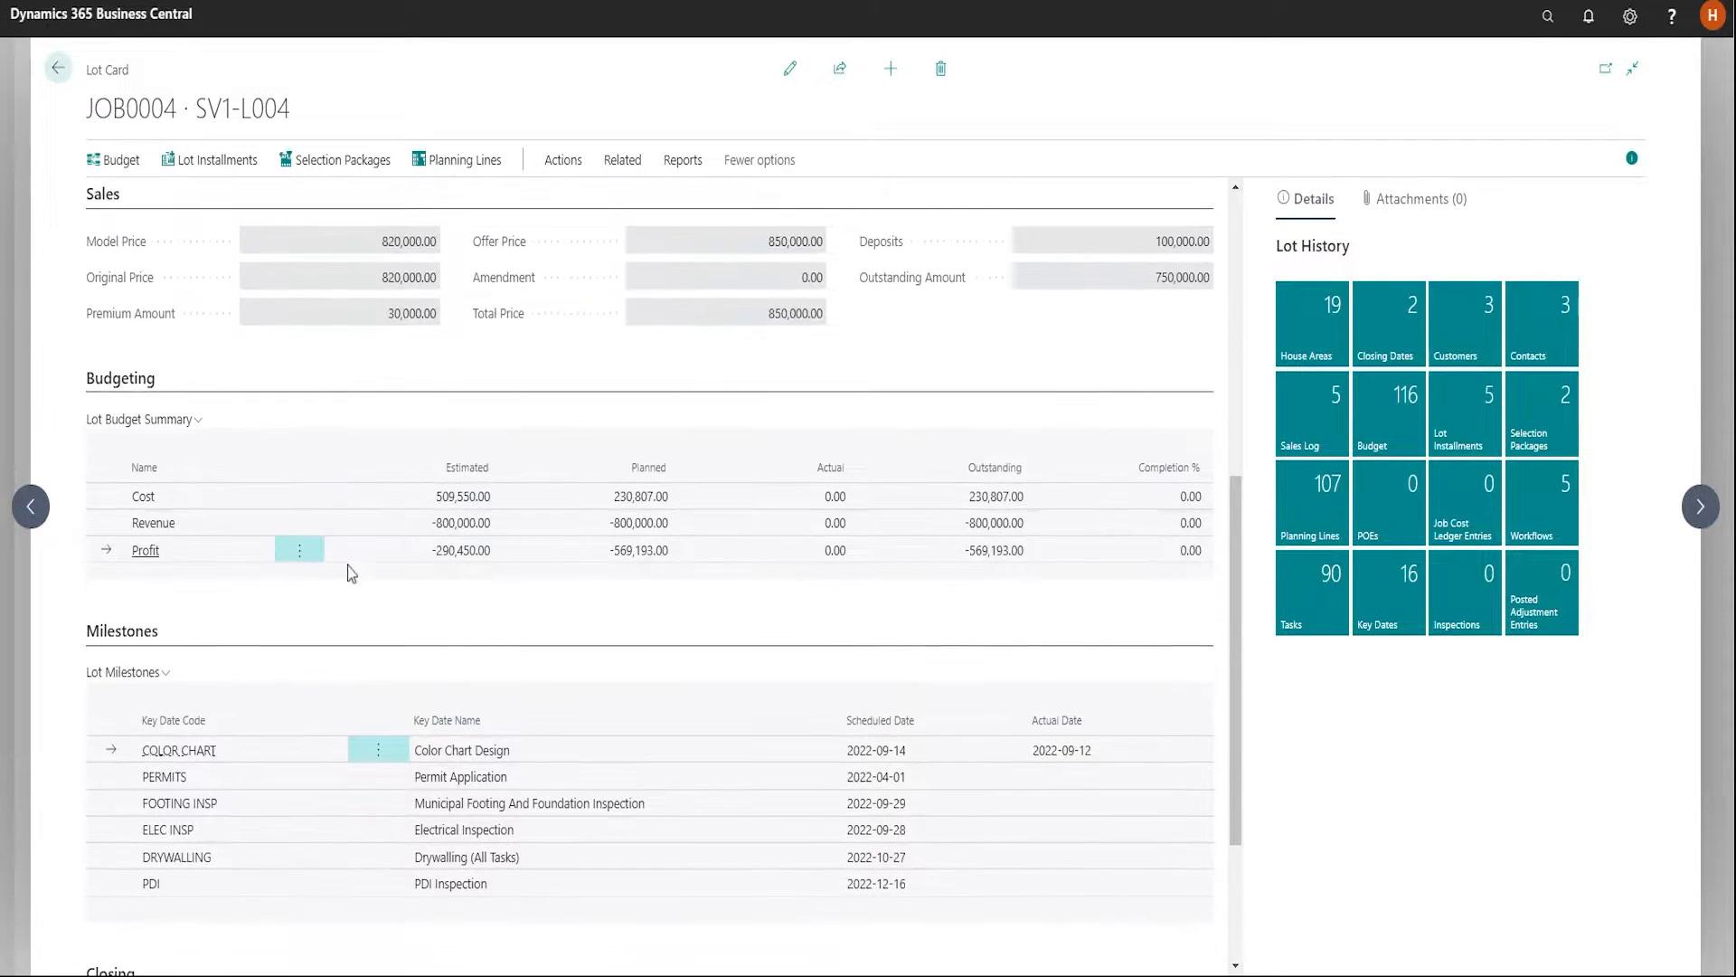
# Review the task operations of lot L004, including statuses, durations, scheduled dates and predecessors, and return to the Lots list
pyautogui.click(622, 161)
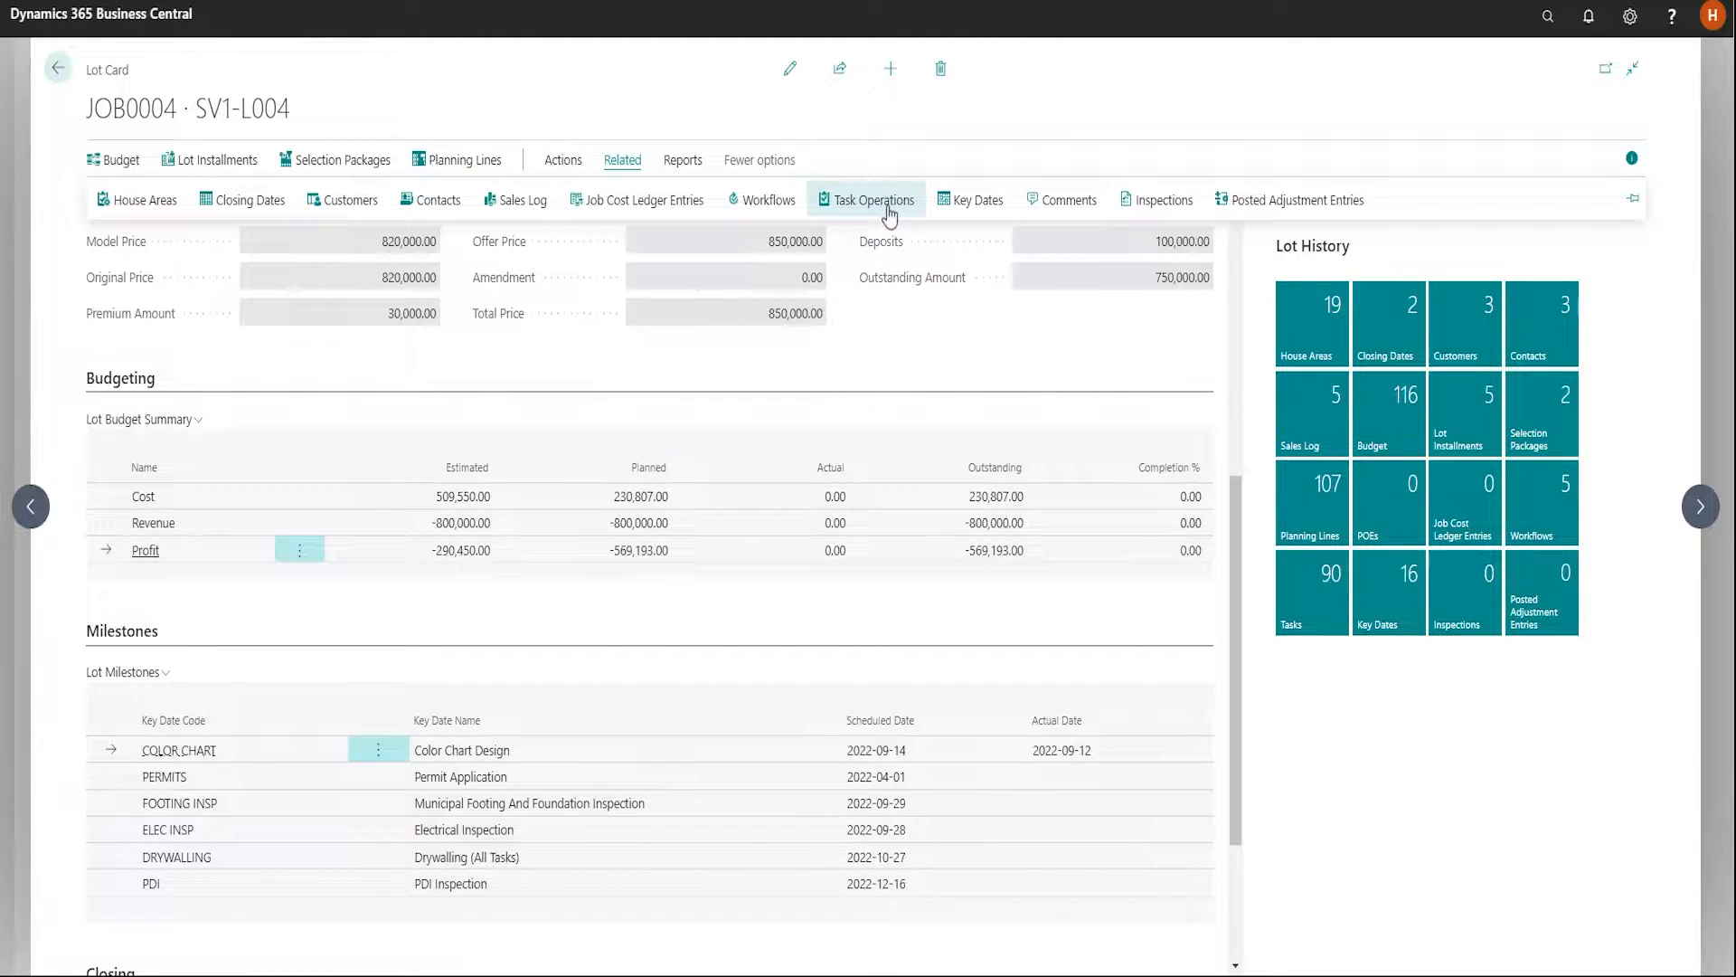
pyautogui.click(873, 200)
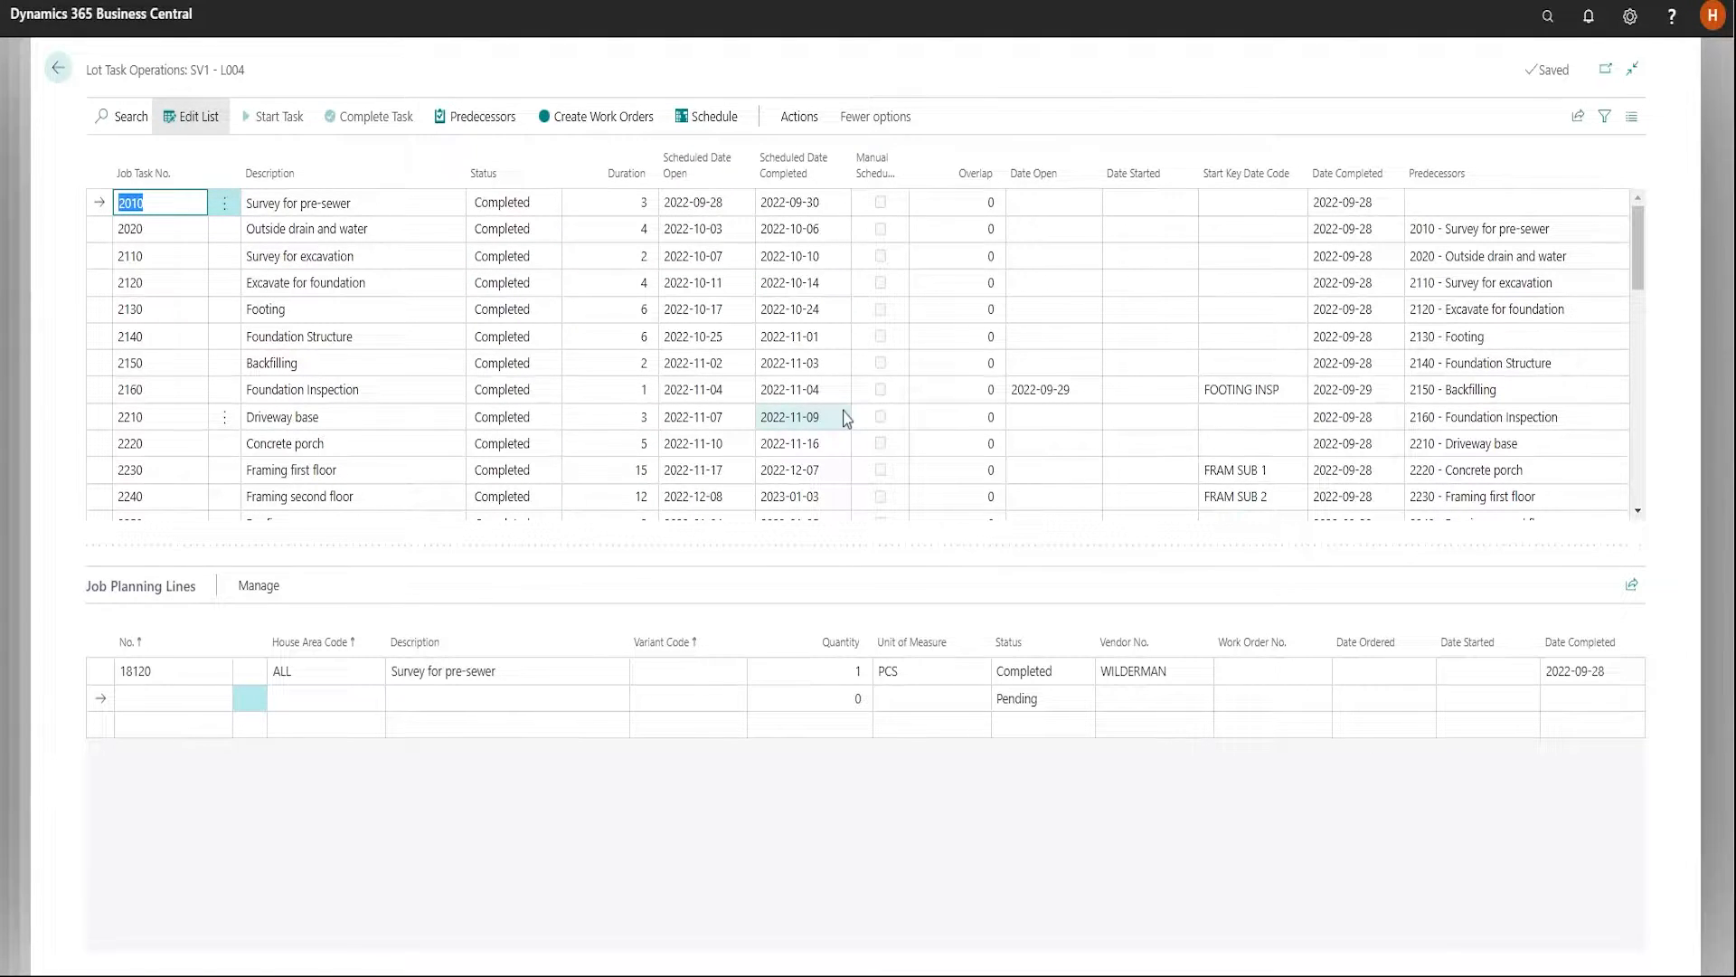
pyautogui.scroll(-1, 847, 416)
pyautogui.scroll(-1, 846, 417)
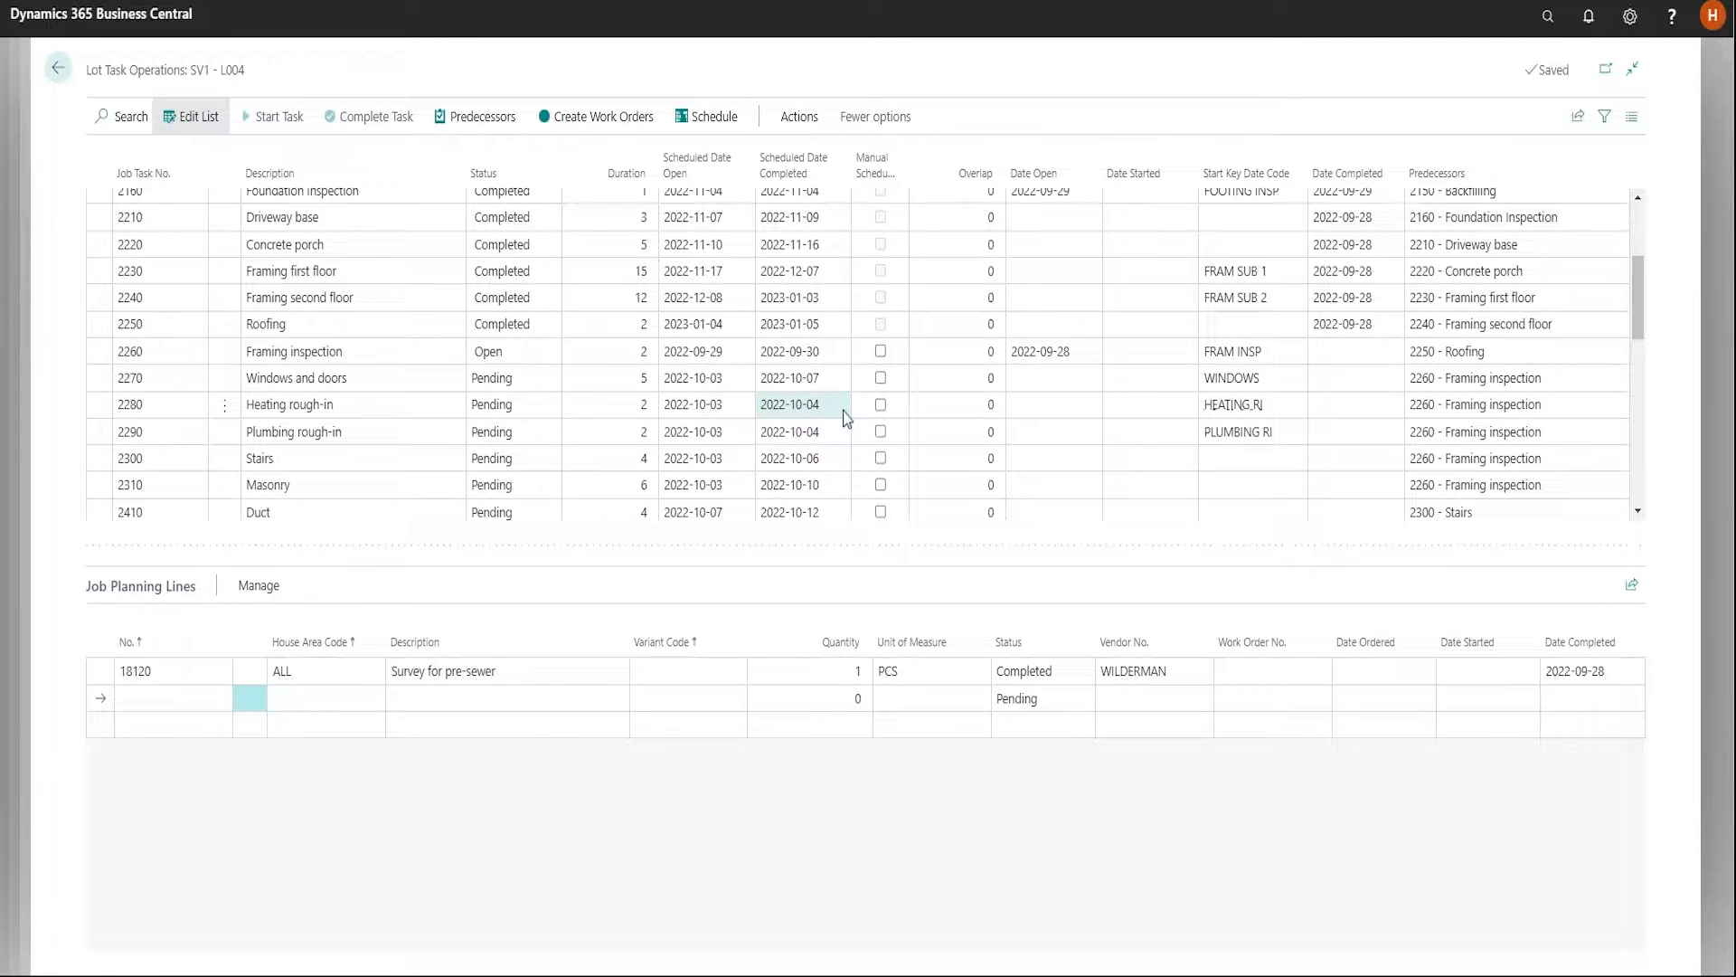
pyautogui.scroll(1, 847, 416)
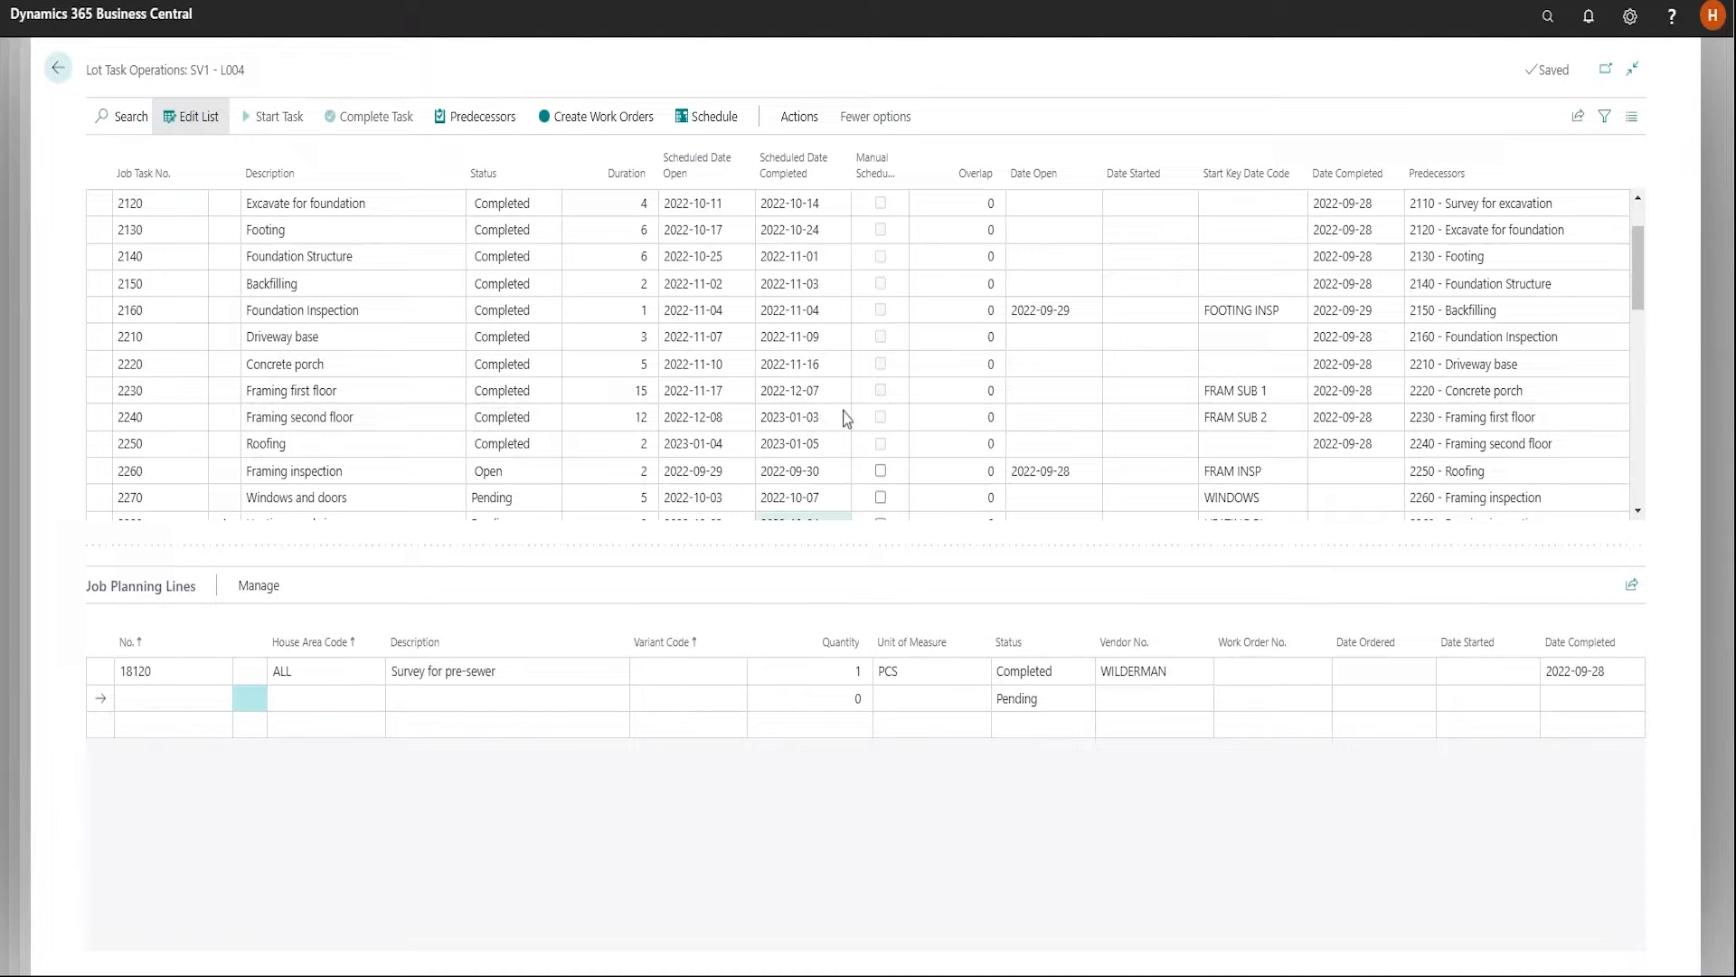
pyautogui.scroll(1, 846, 417)
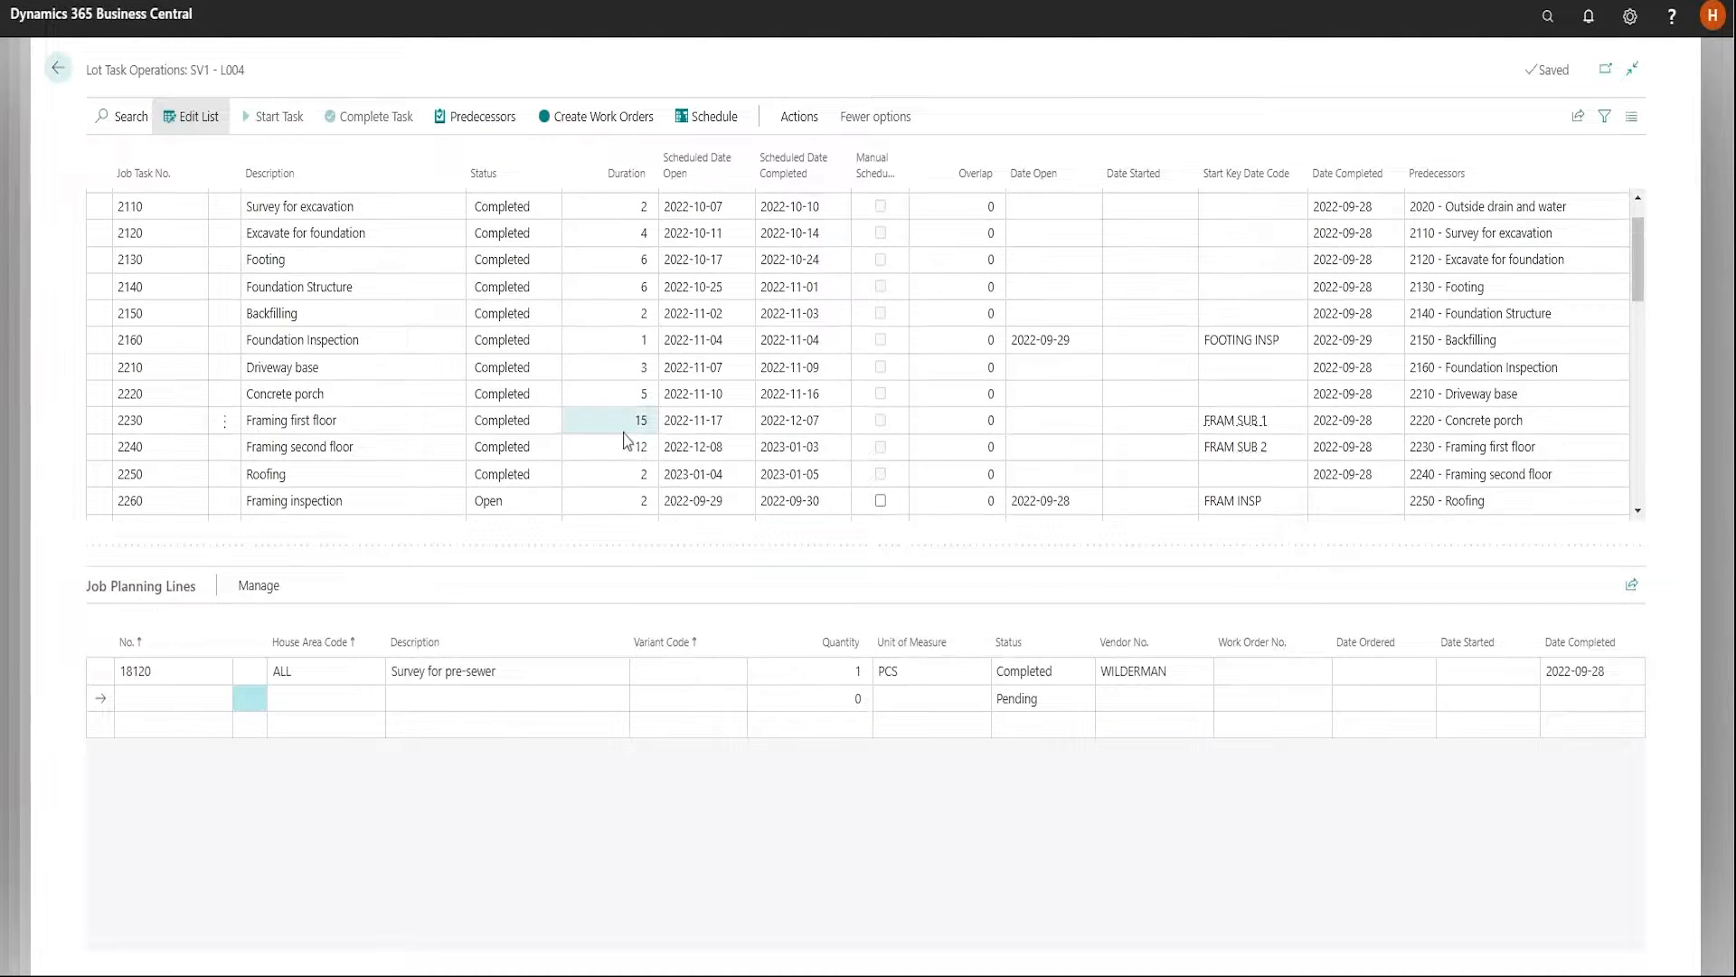
pyautogui.click(364, 316)
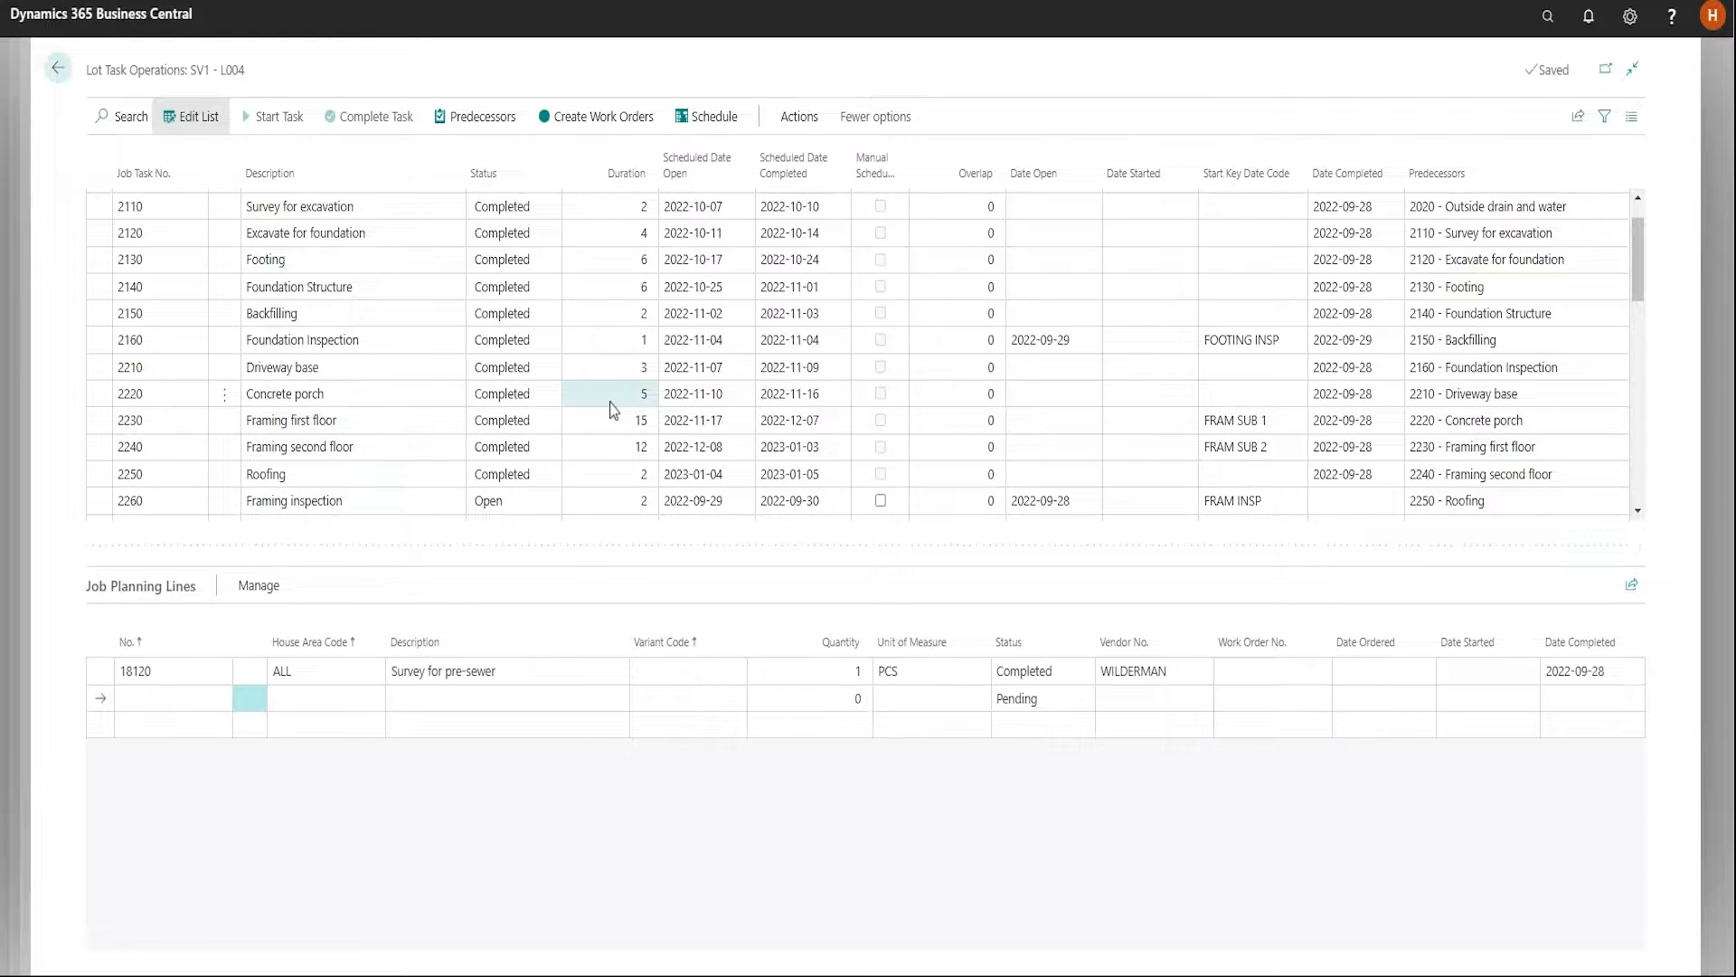
pyautogui.press('Escape')
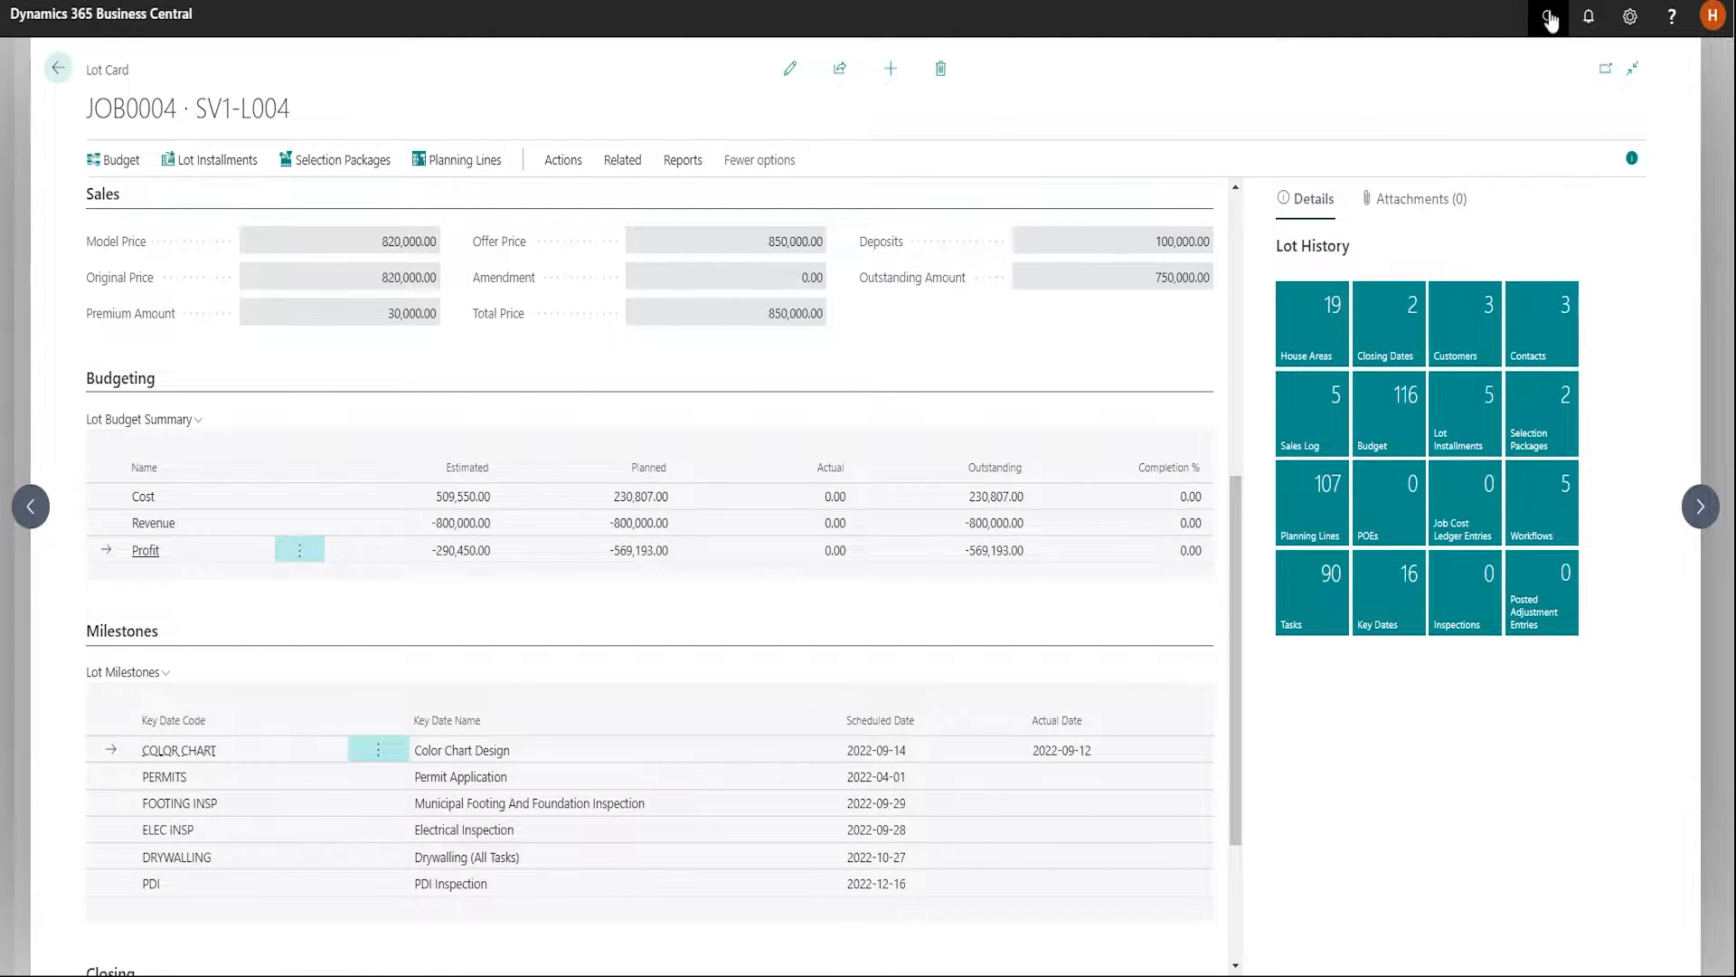
pyautogui.press('Escape')
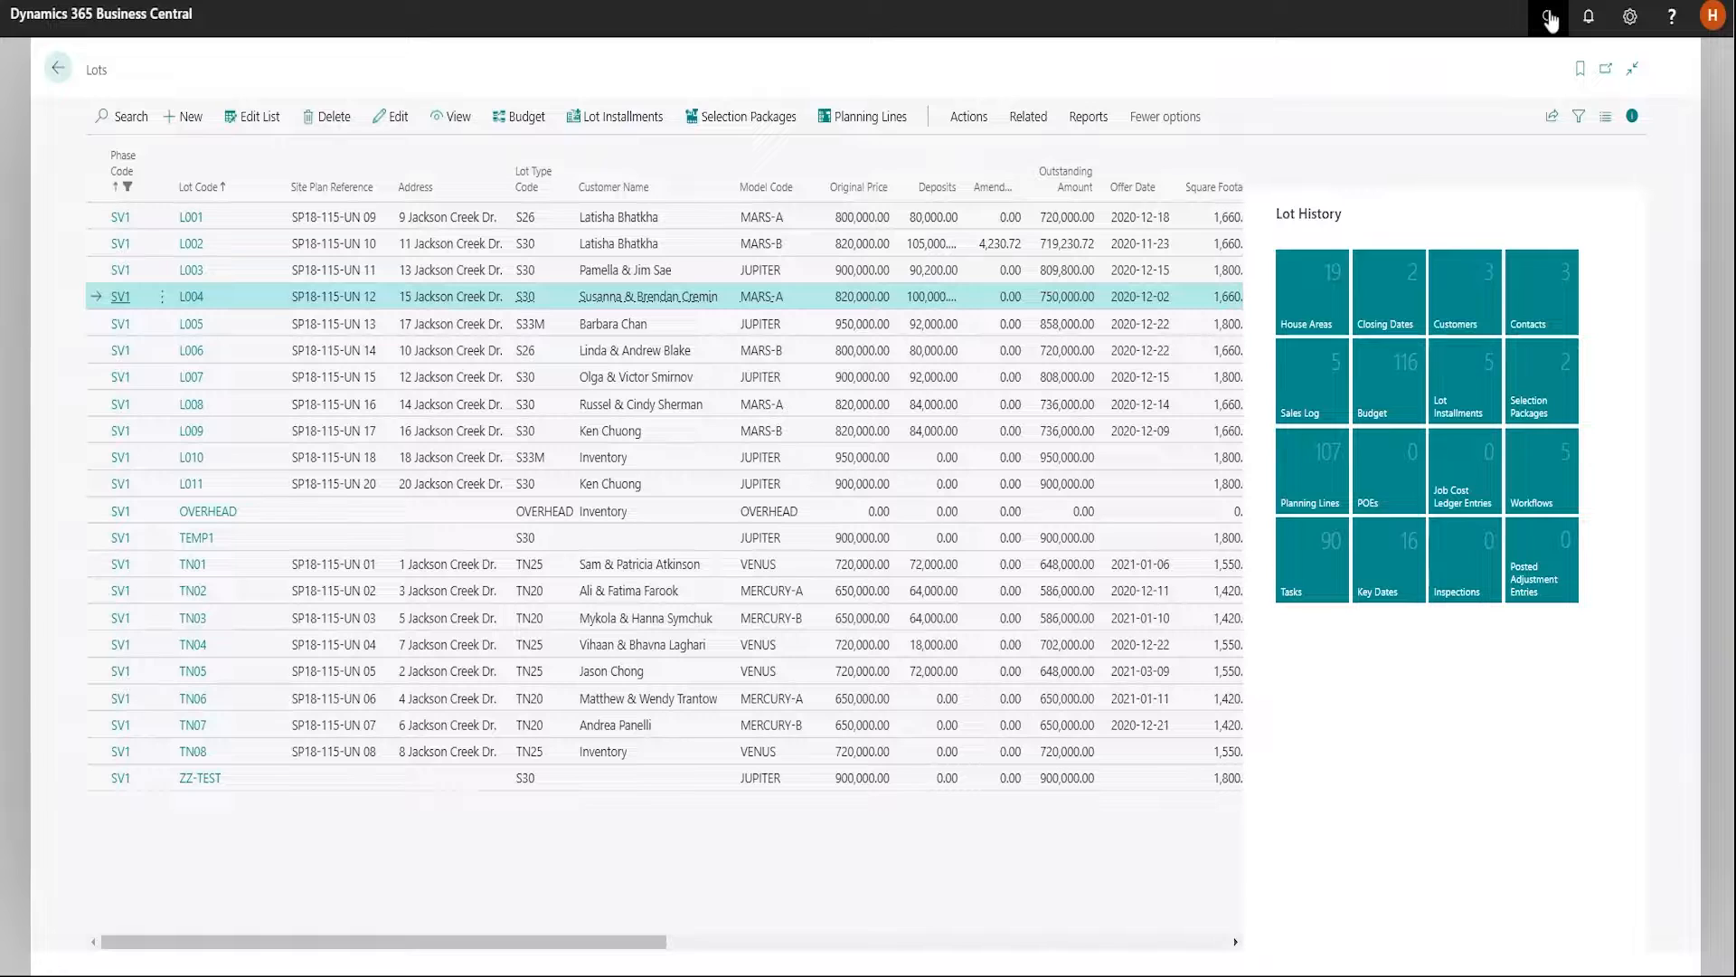
# Search for the Models list, view the key dates of model MARS-A, and return to the Lots list
pyautogui.click(1549, 20)
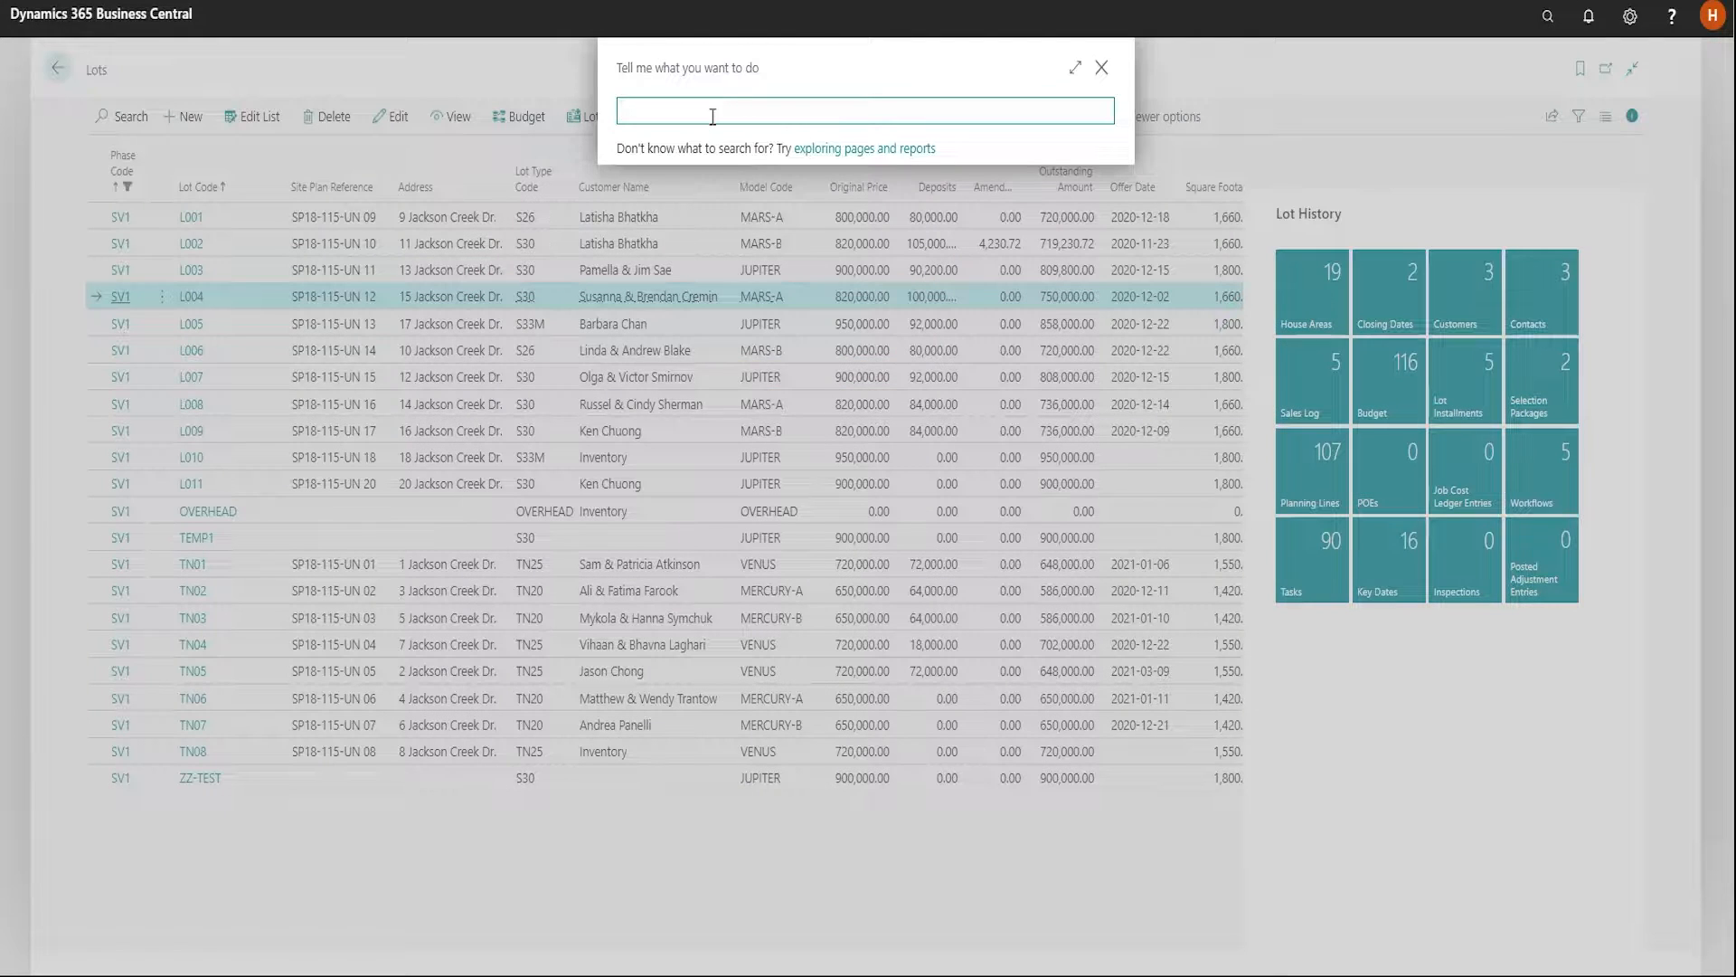
pyautogui.write('model')
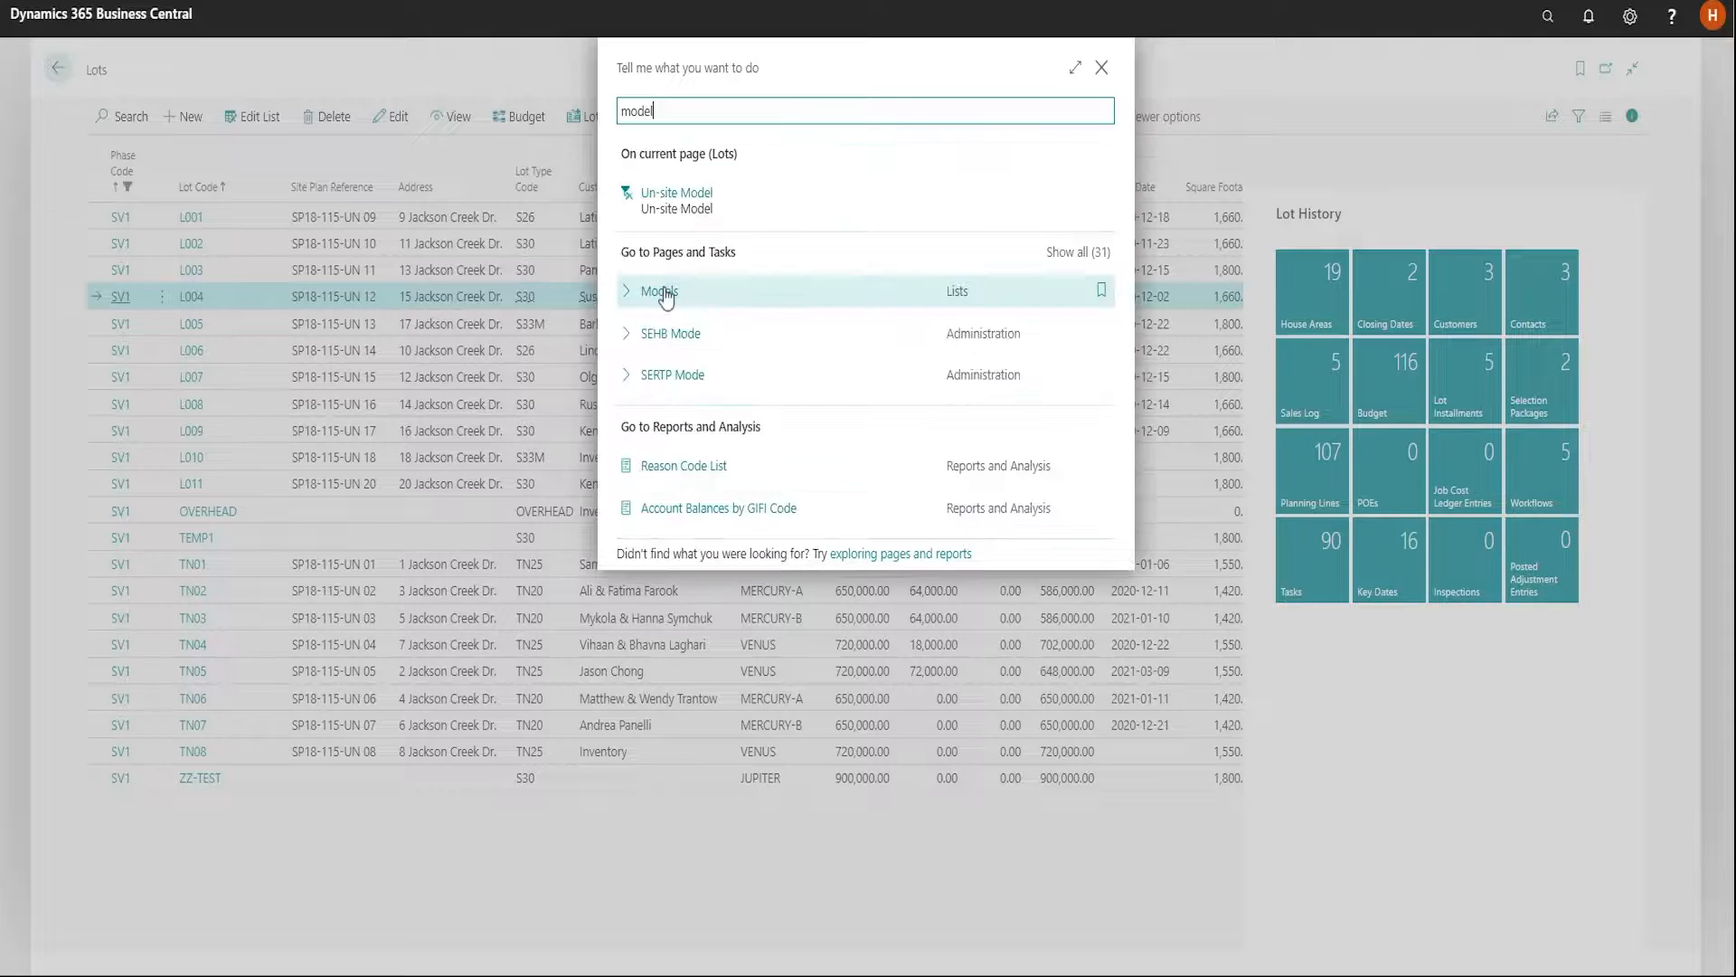
pyautogui.click(659, 291)
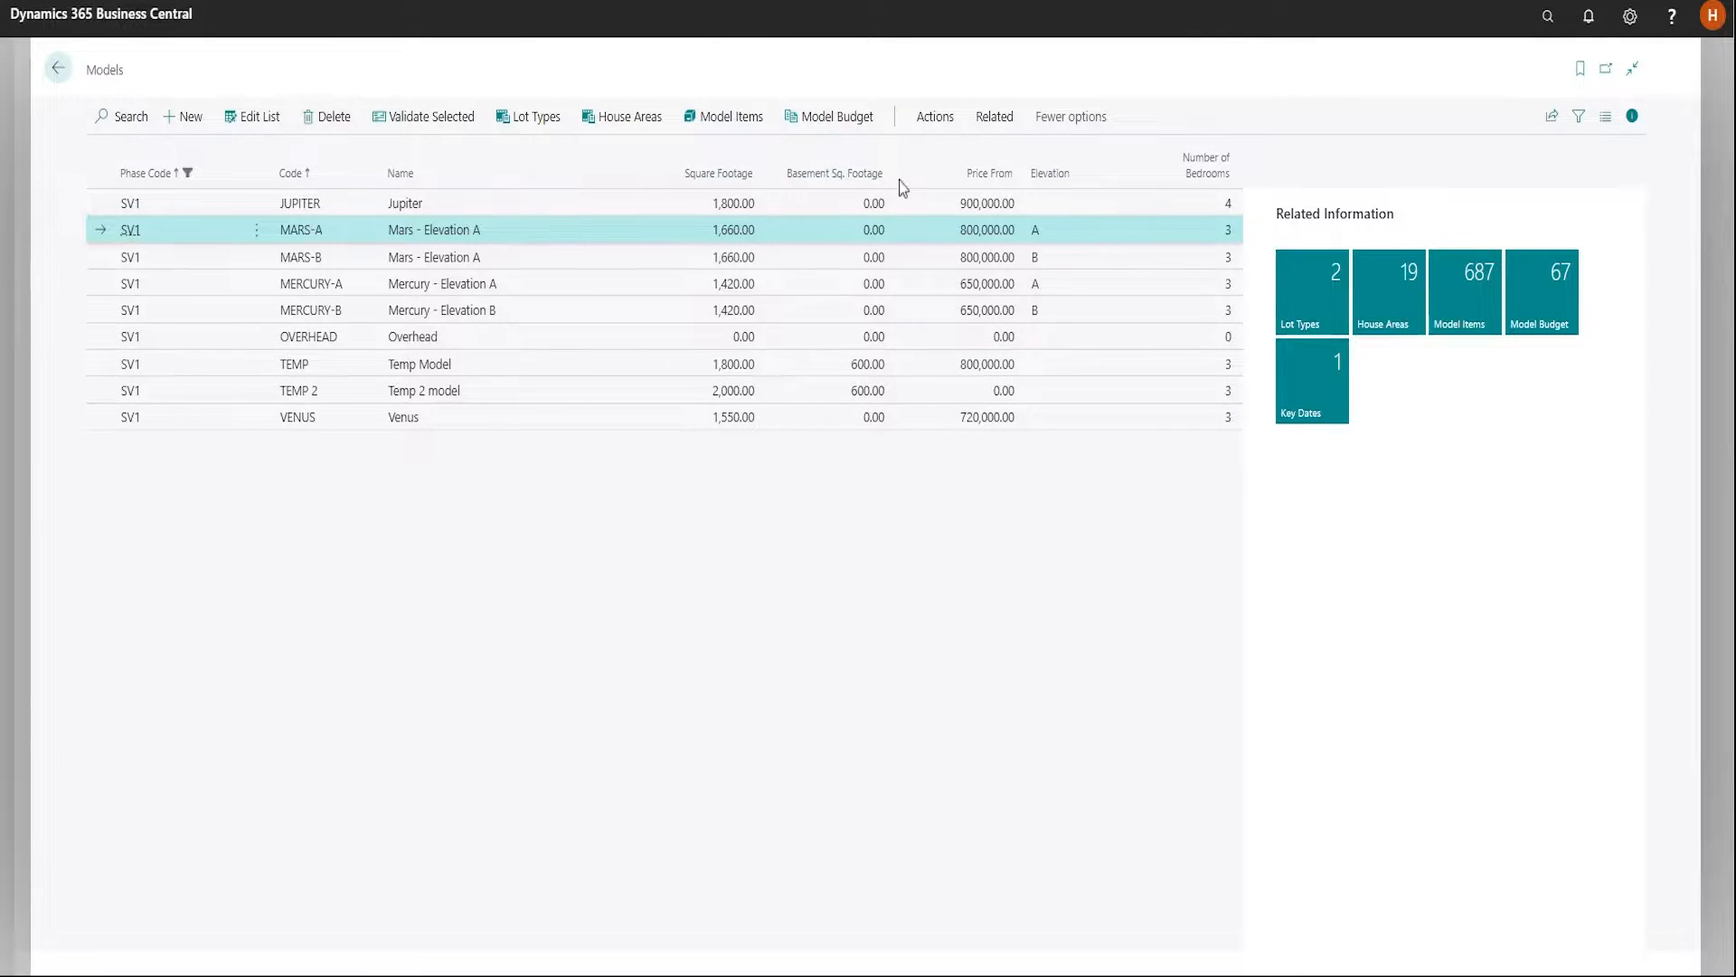
pyautogui.click(987, 122)
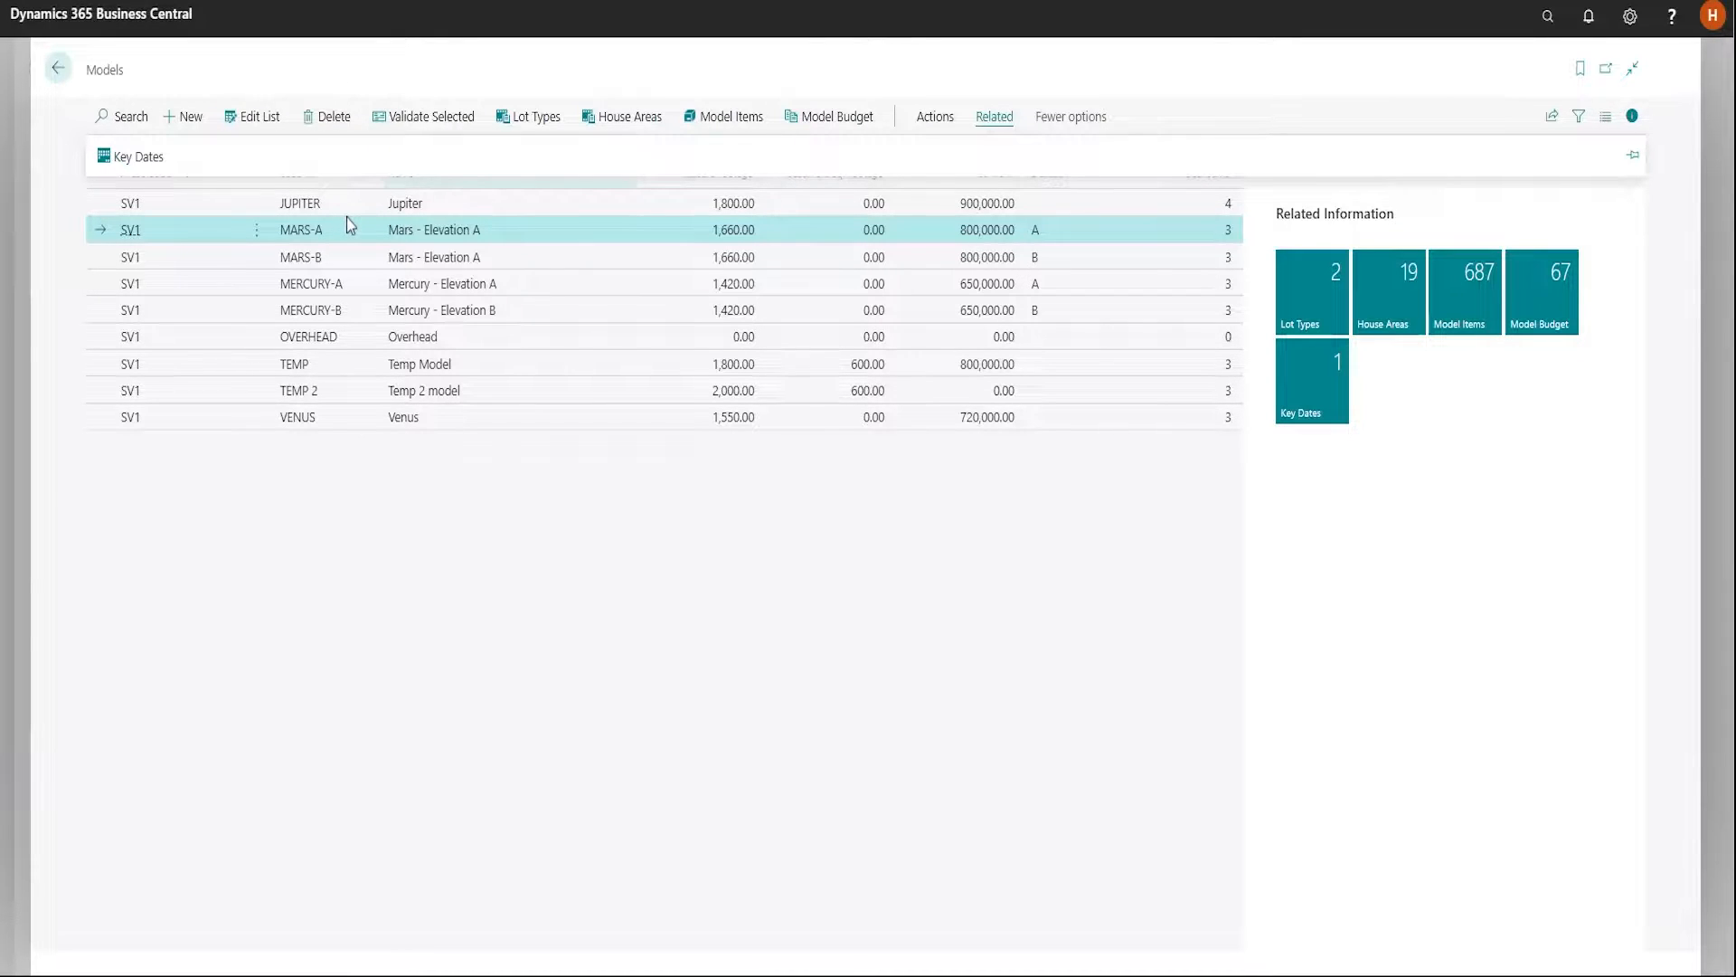
pyautogui.click(135, 151)
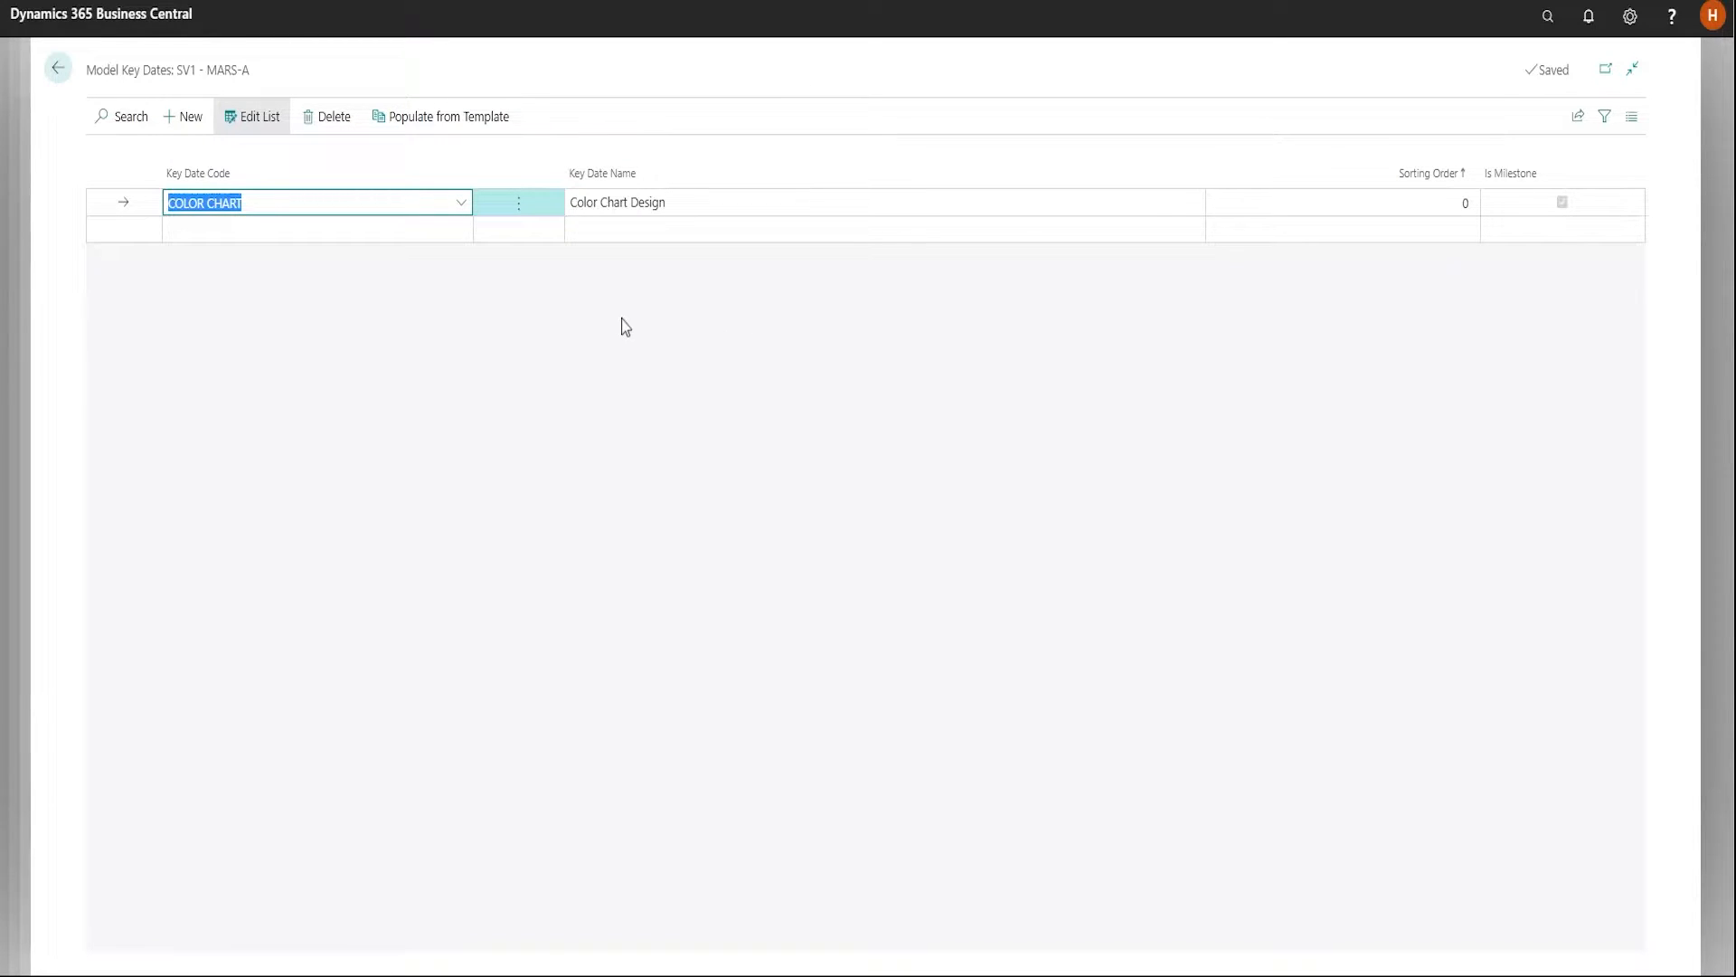
pyautogui.press('Escape')
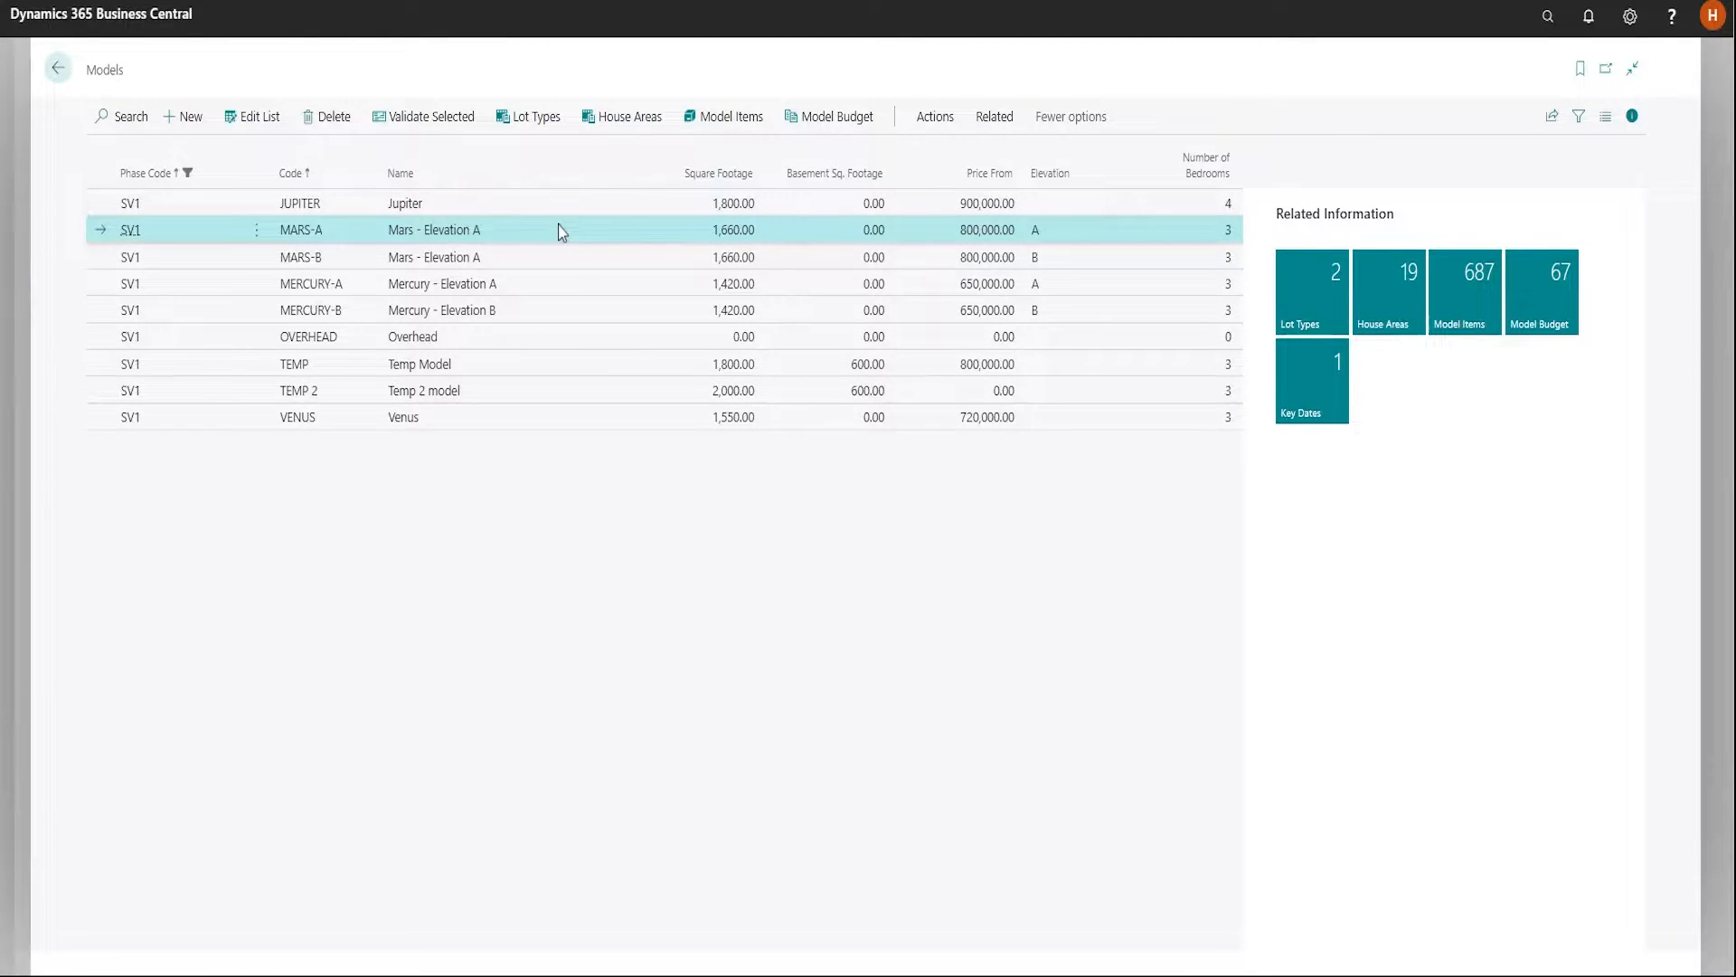
pyautogui.press('Escape')
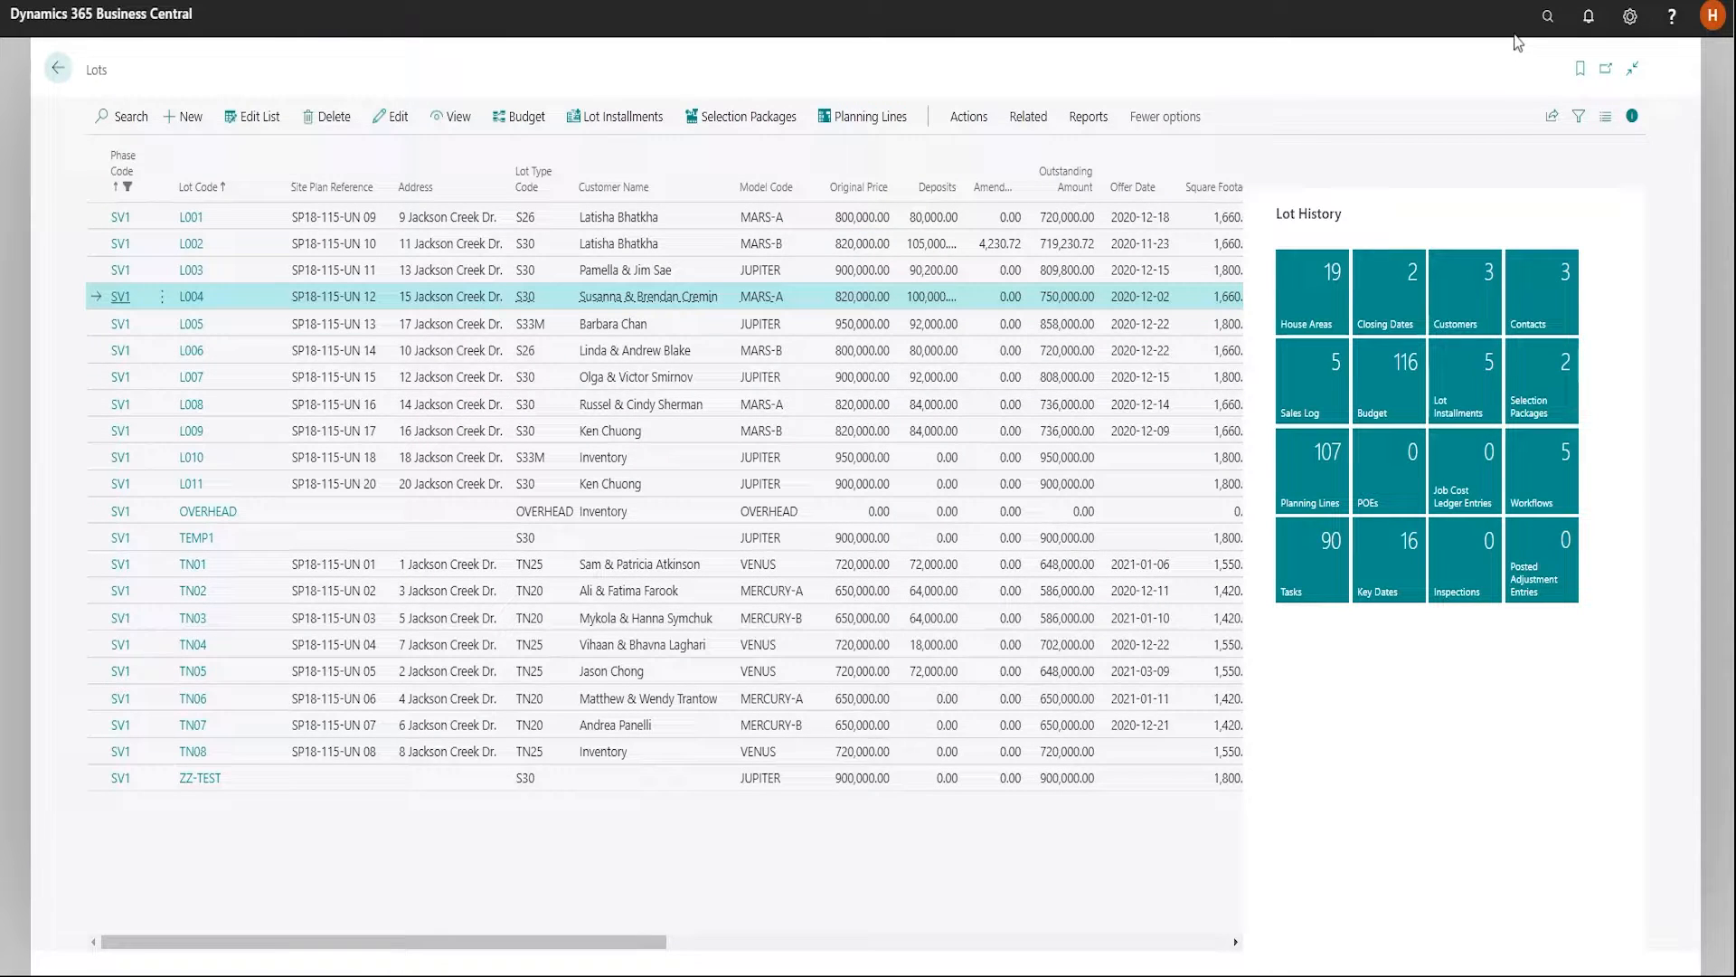
# Find the Construction Workflow Templates page and open the workflow tasks of the 3-CONSTRUCTION template
pyautogui.click(1558, 20)
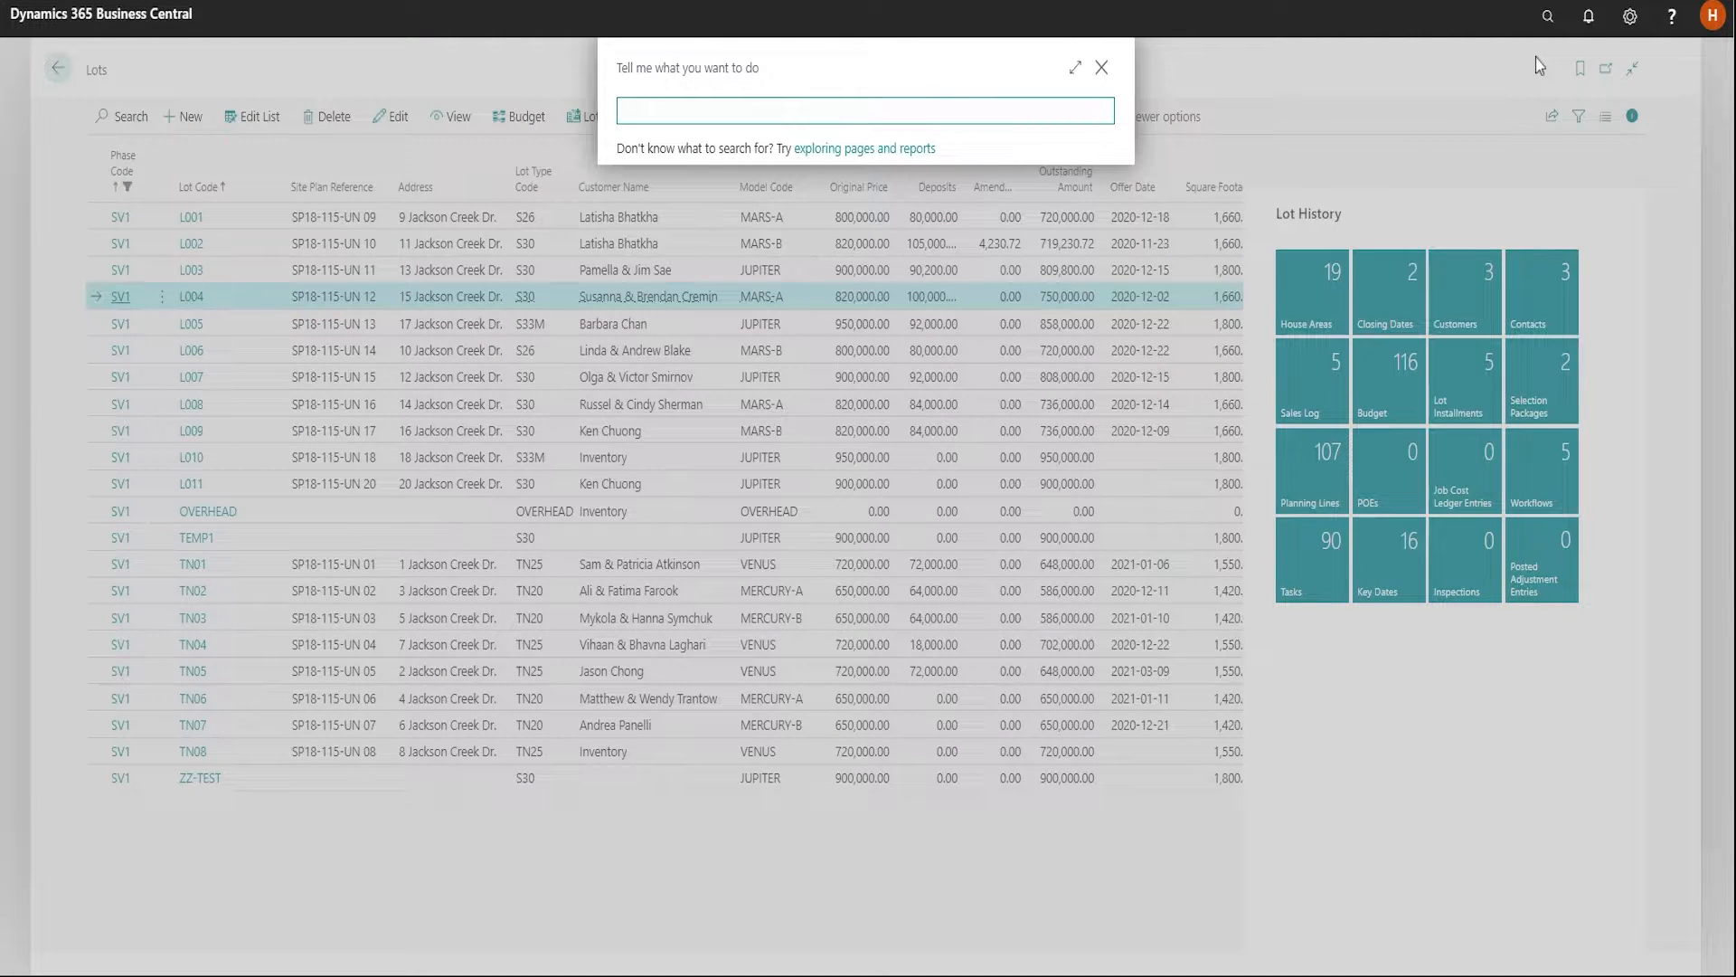
pyautogui.write('con work tem')
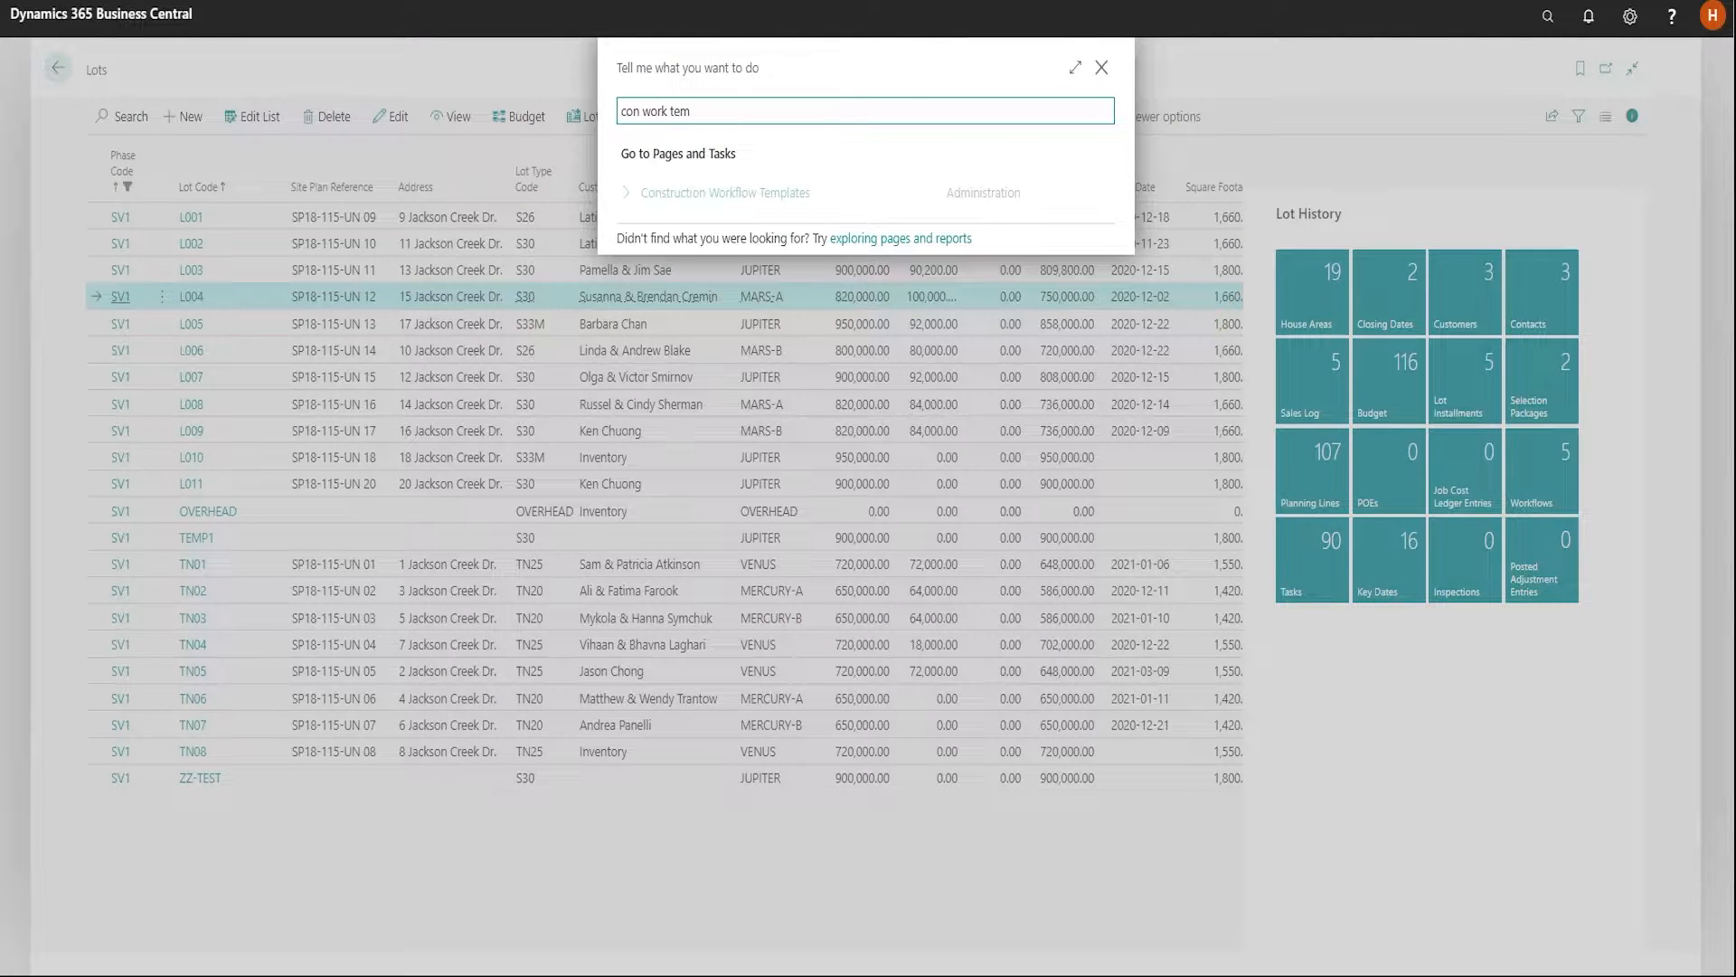
pyautogui.click(744, 195)
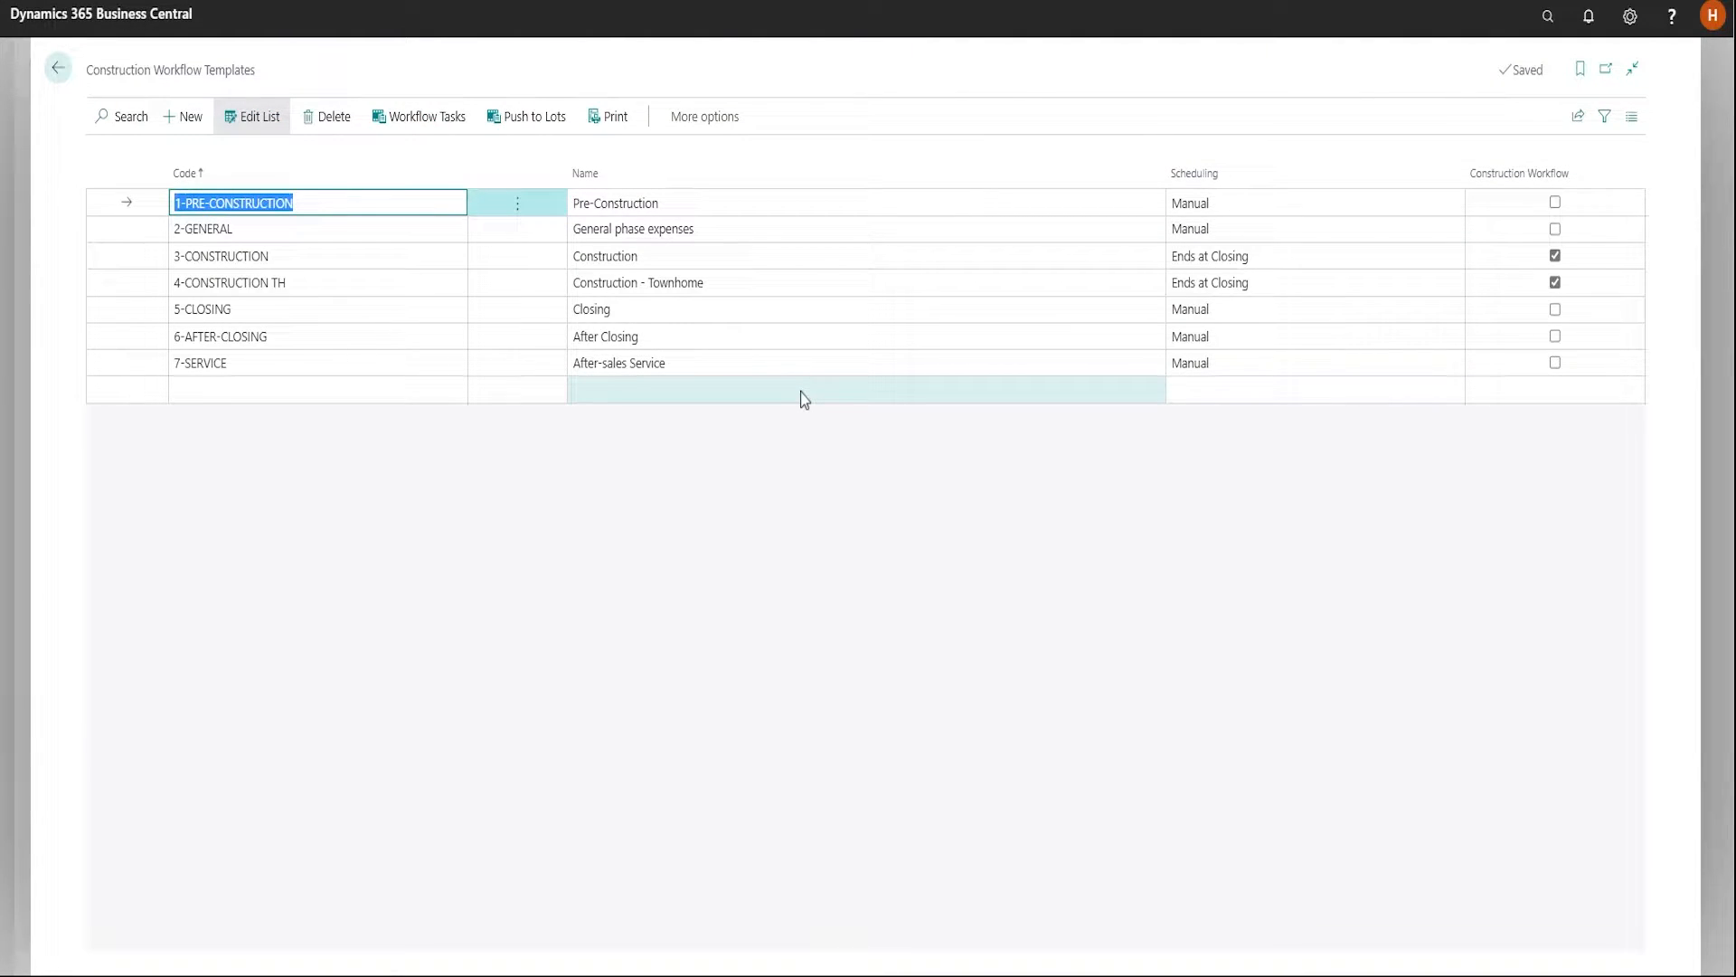
pyautogui.click(1556, 283)
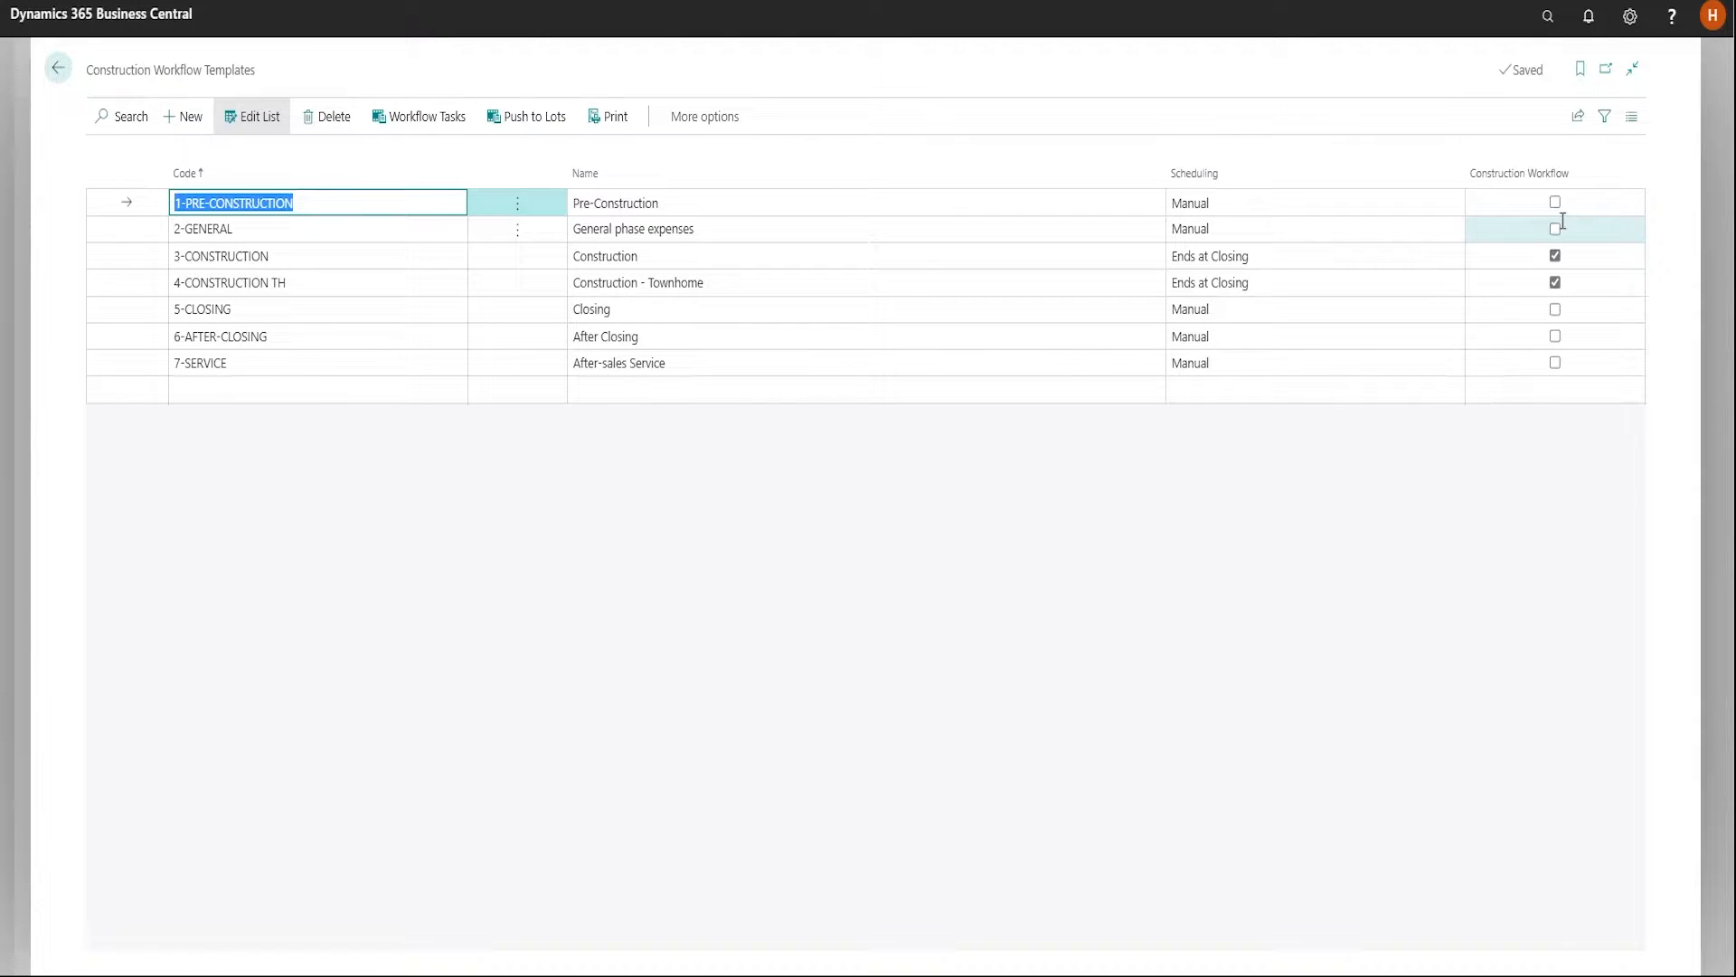
pyautogui.click(719, 259)
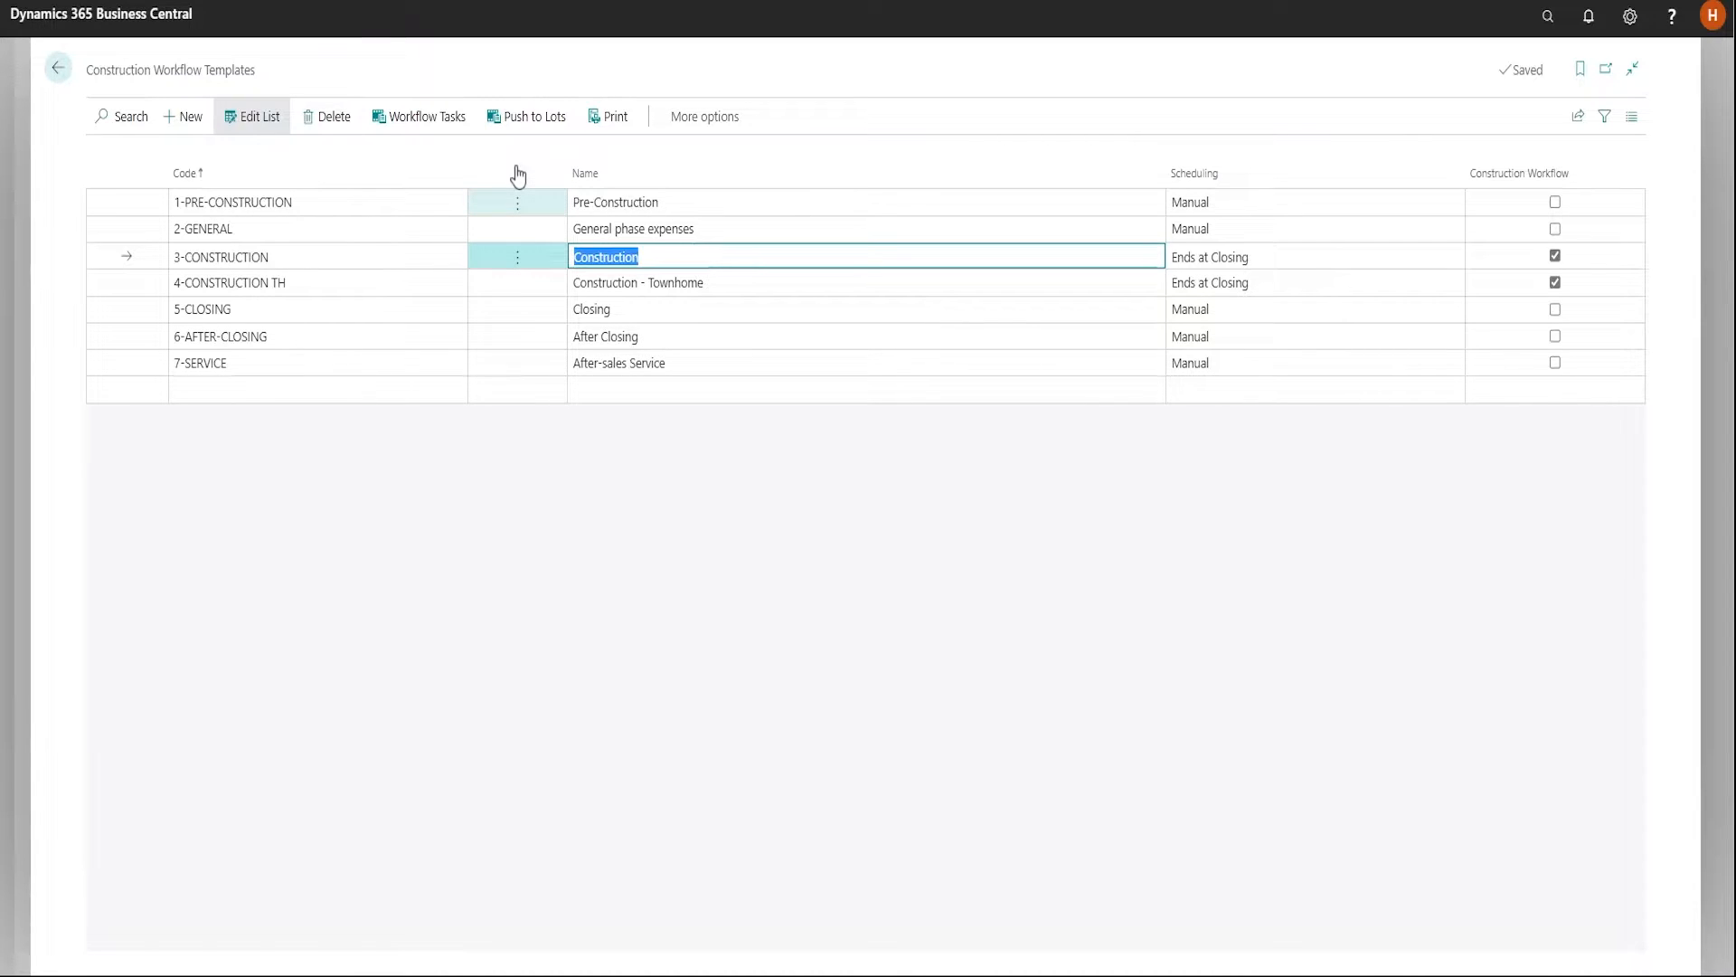
pyautogui.click(432, 127)
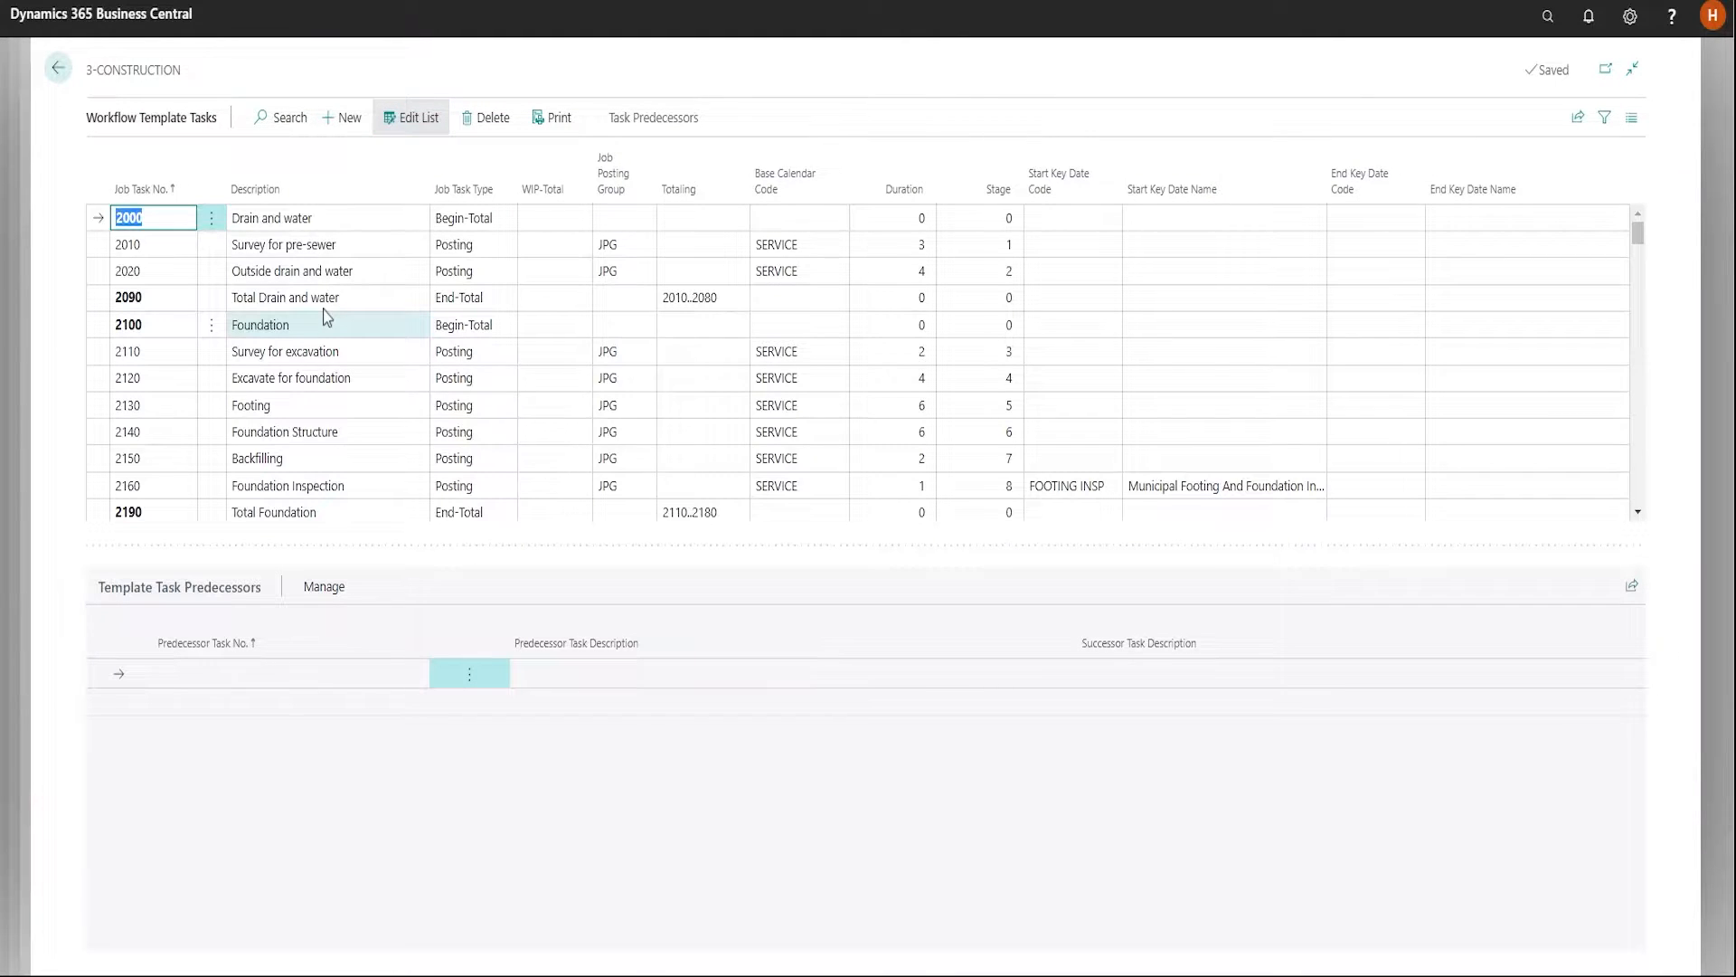
# Examine the descriptions, durations, stages and start key dates of the 3-CONSTRUCTION template's foundation and structure tasks
pyautogui.scroll(-1, 368, 342)
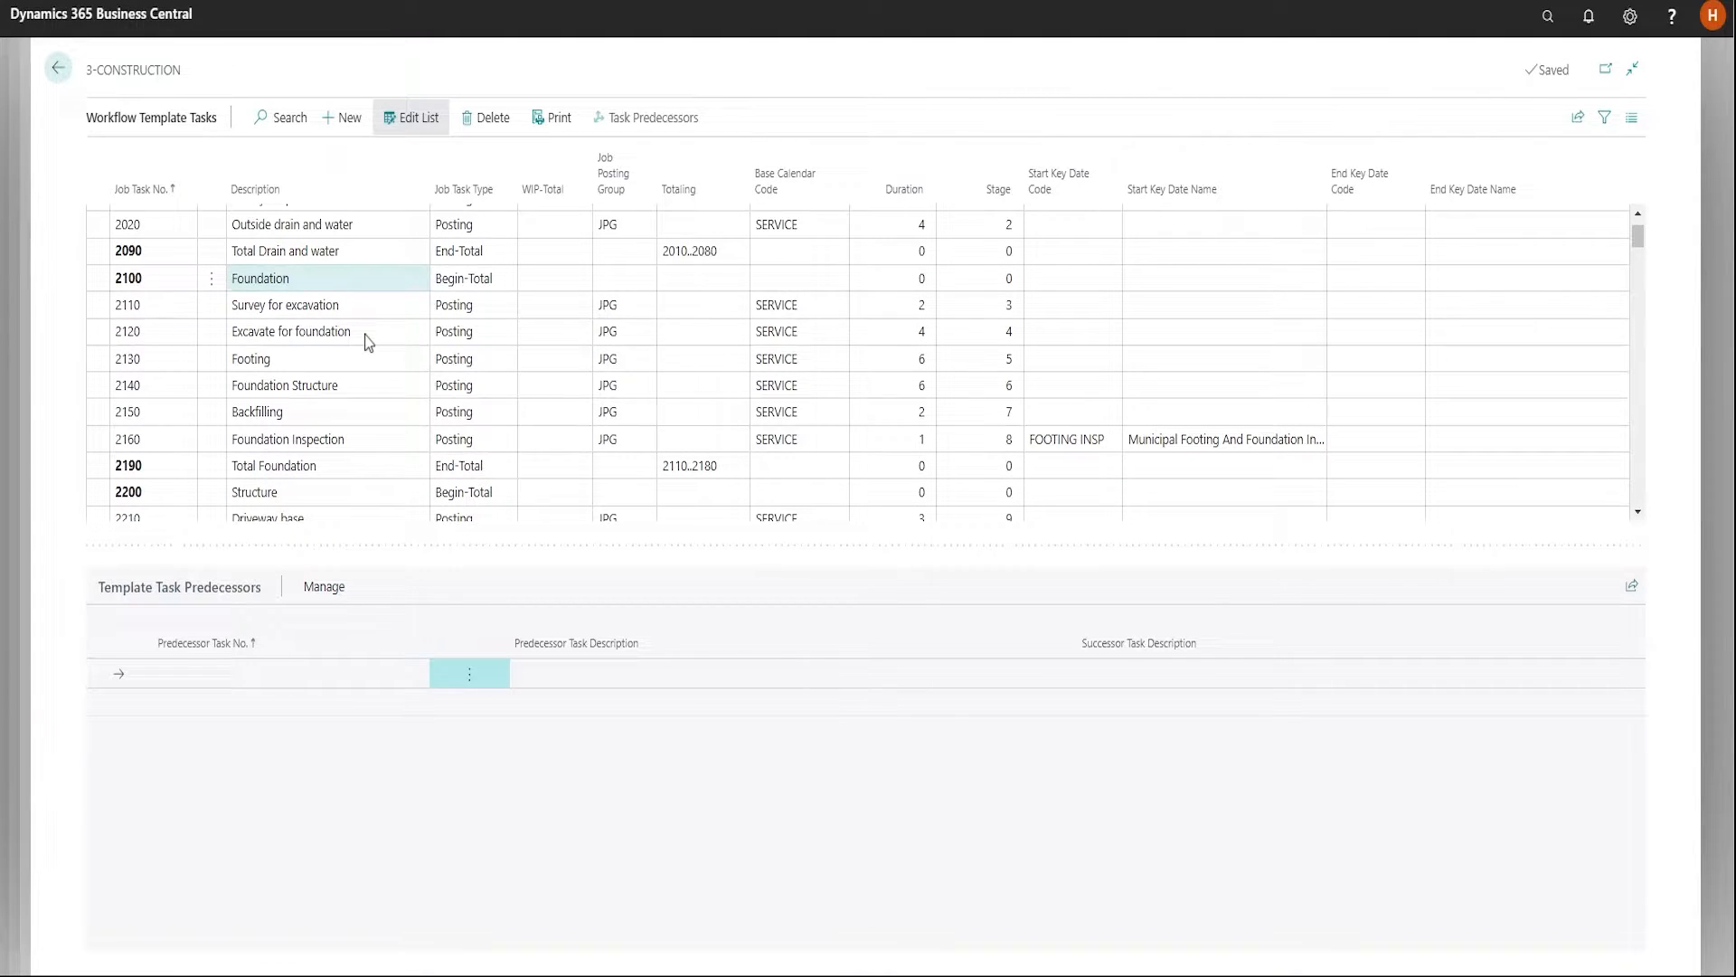
pyautogui.scroll(-3, 368, 342)
pyautogui.click(365, 444)
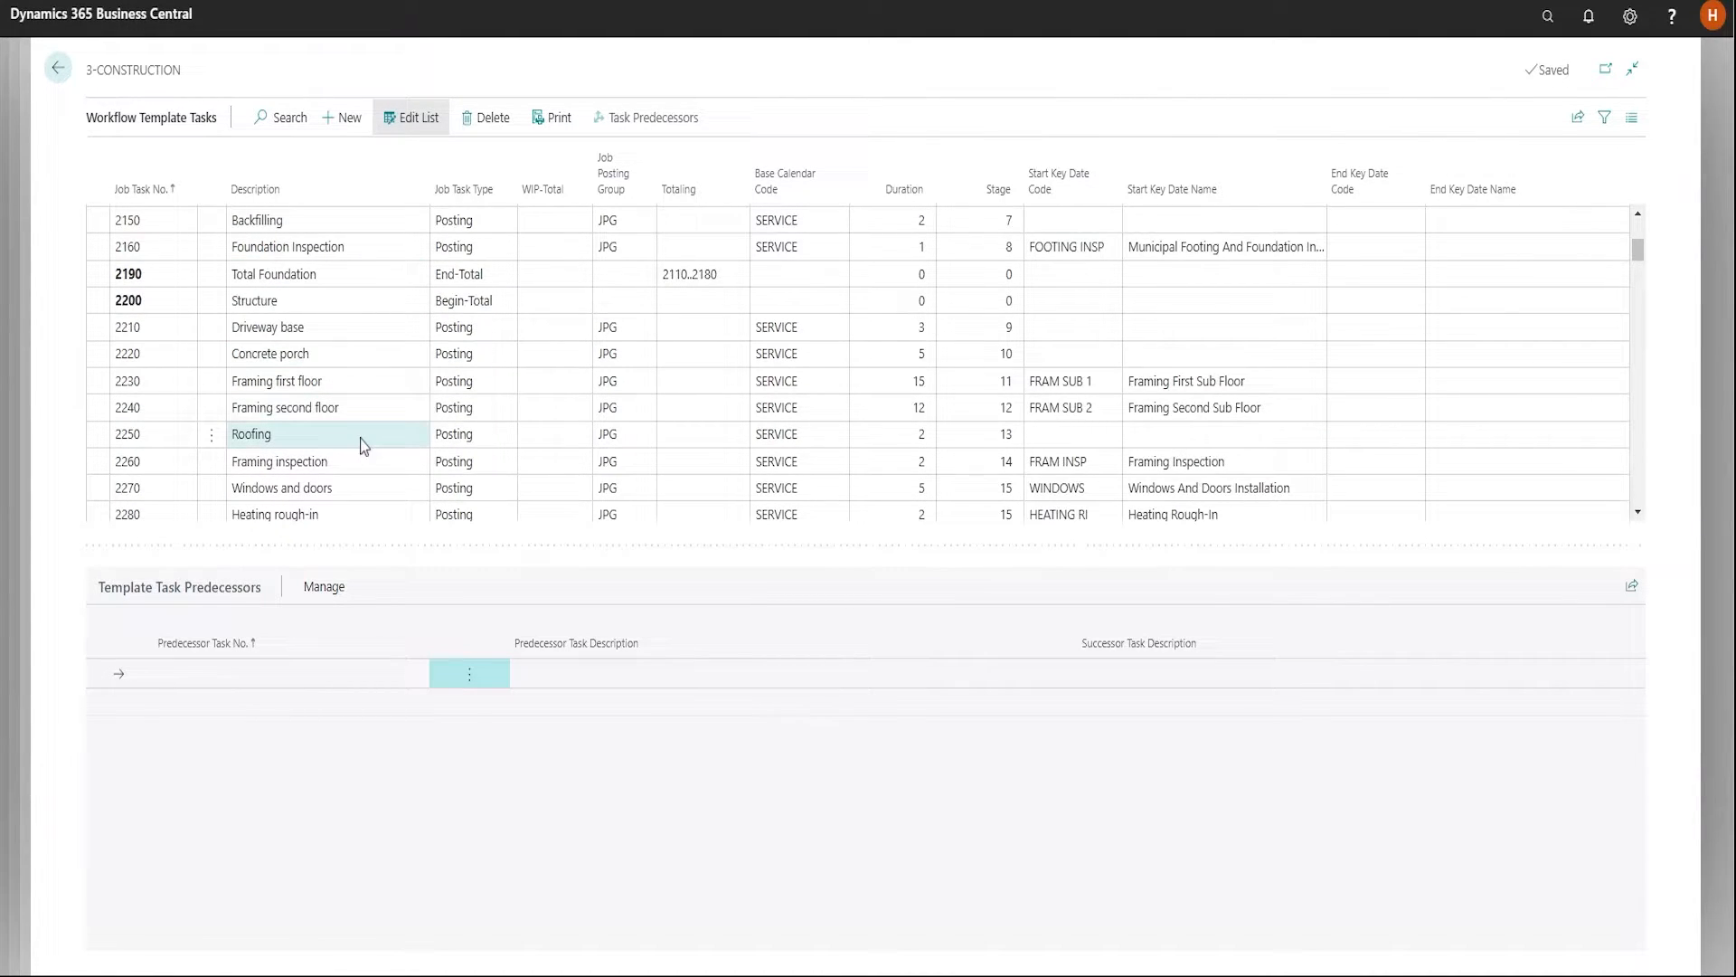
pyautogui.click(335, 466)
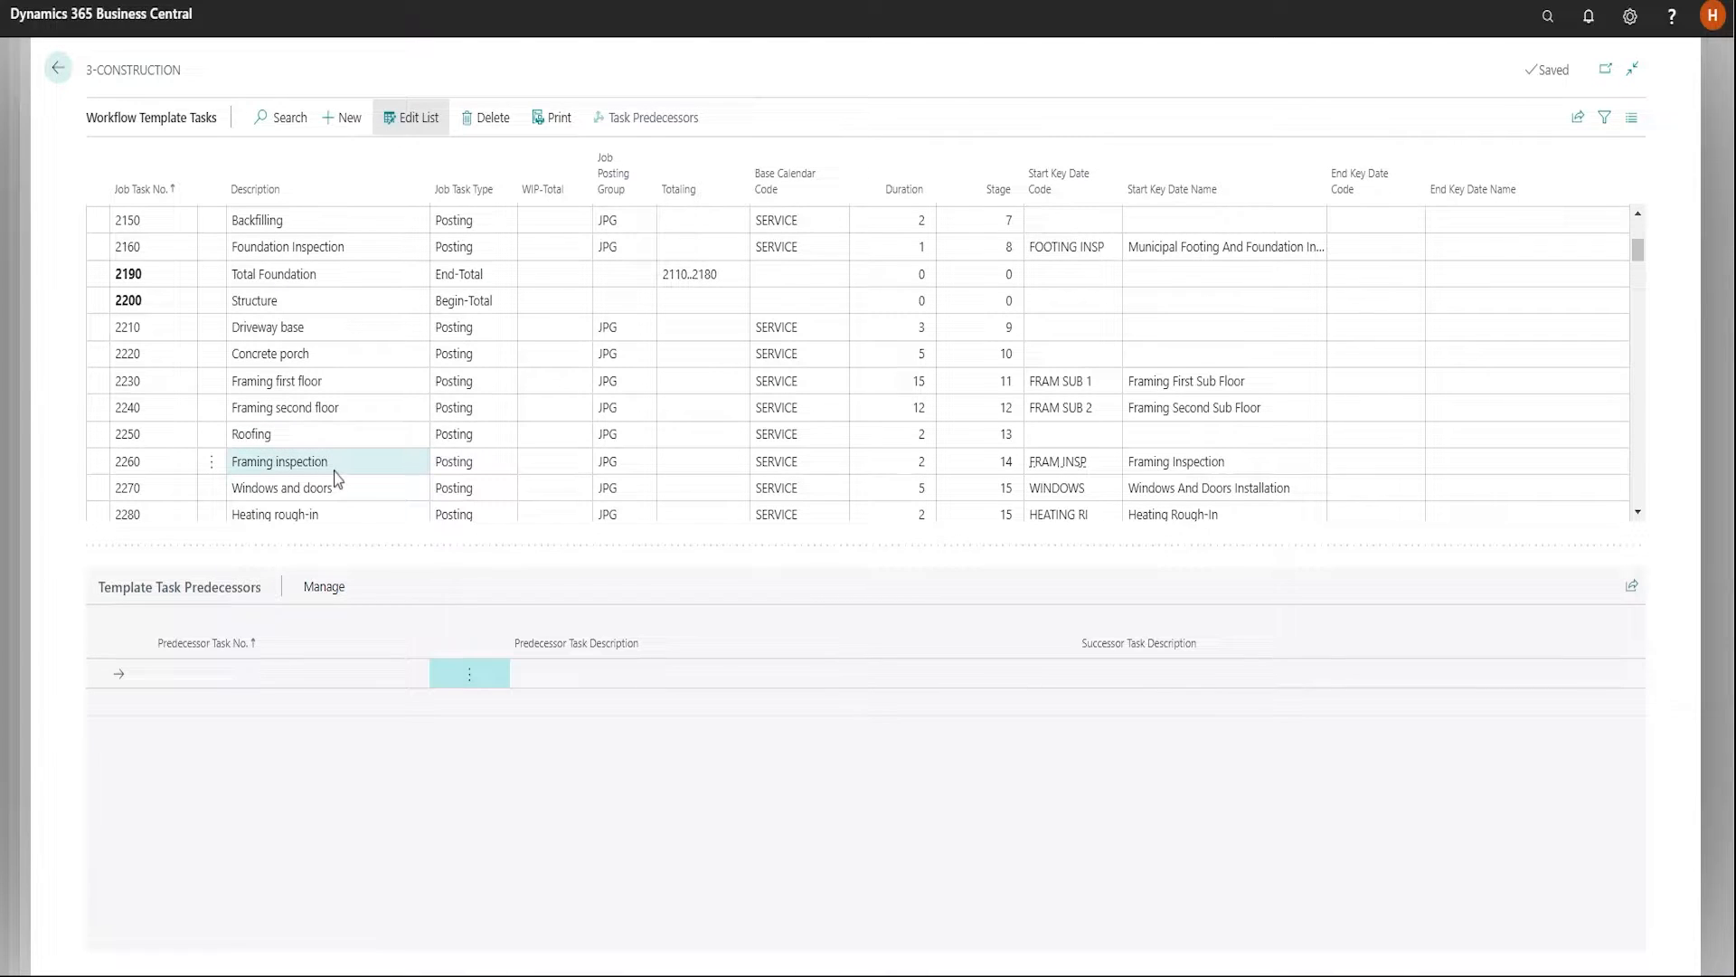
pyautogui.click(378, 489)
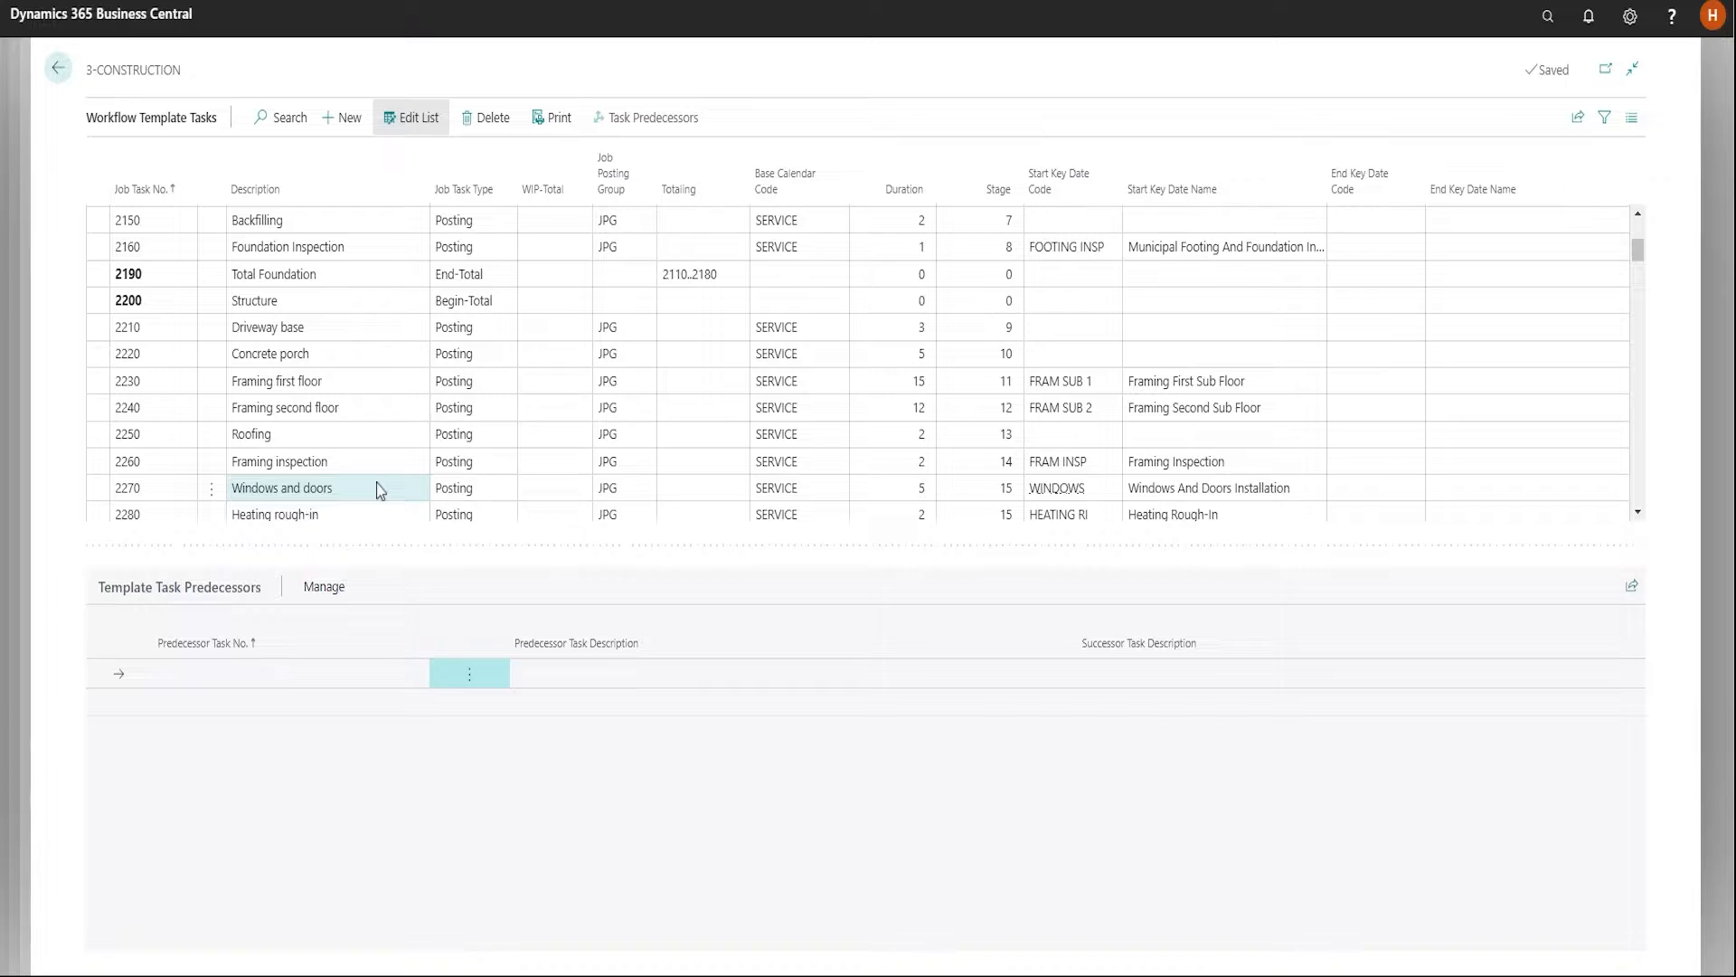
pyautogui.click(1007, 441)
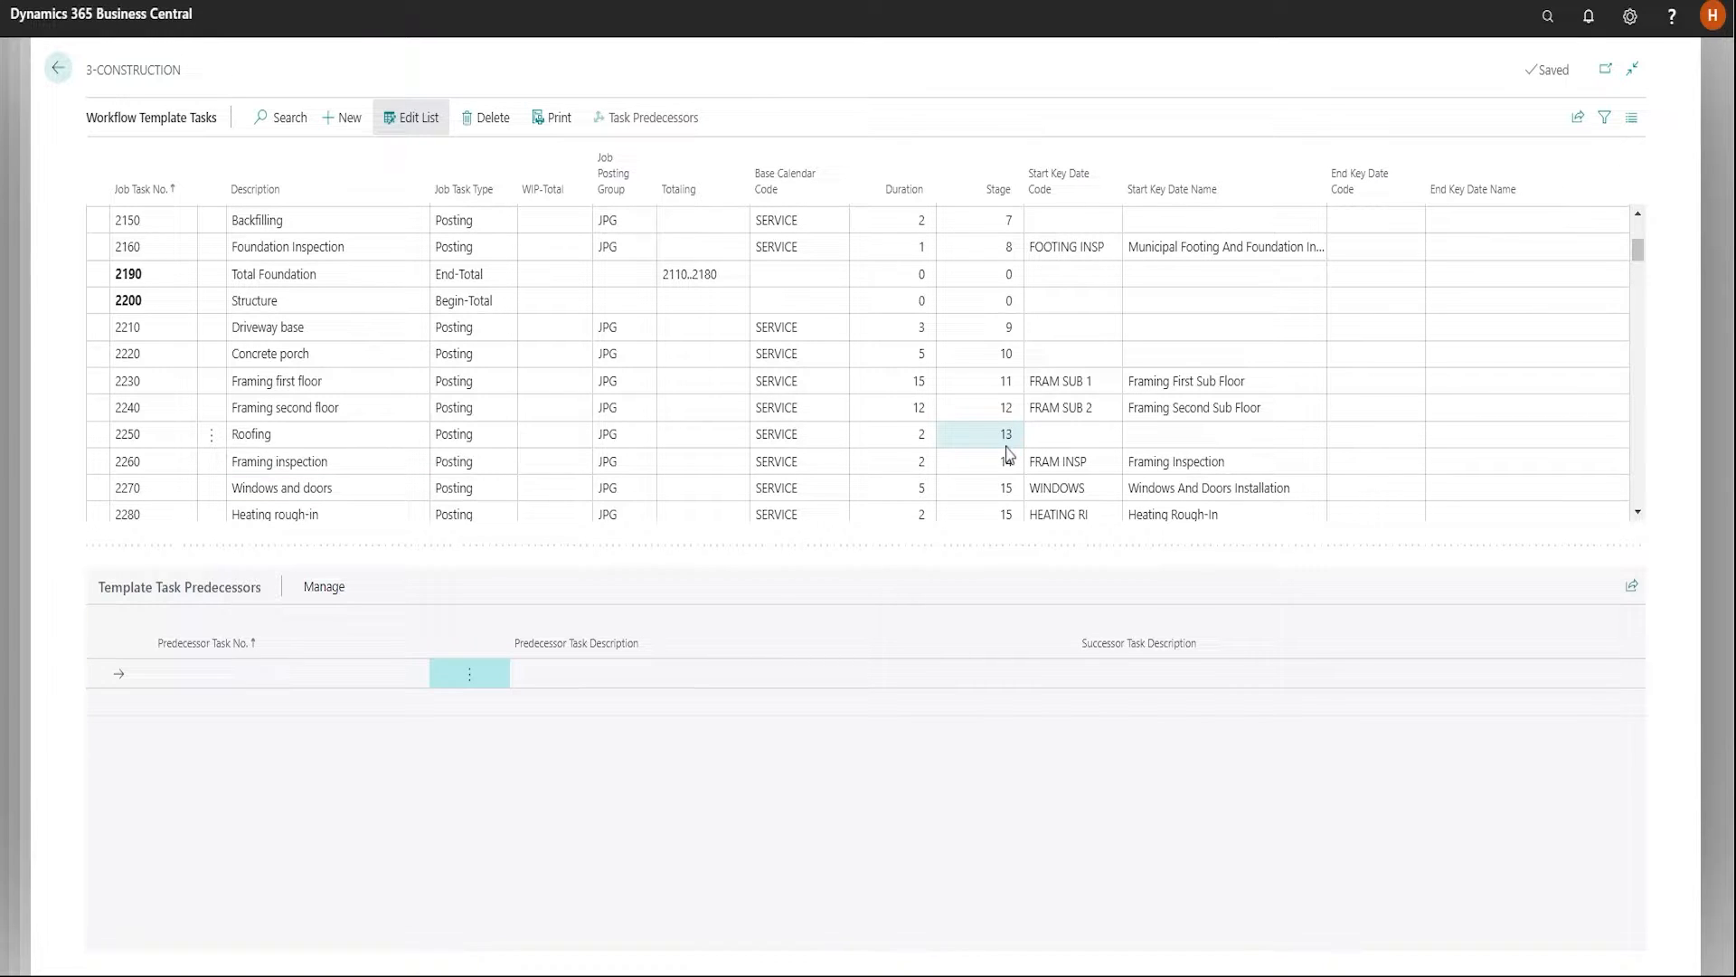
pyautogui.click(847, 433)
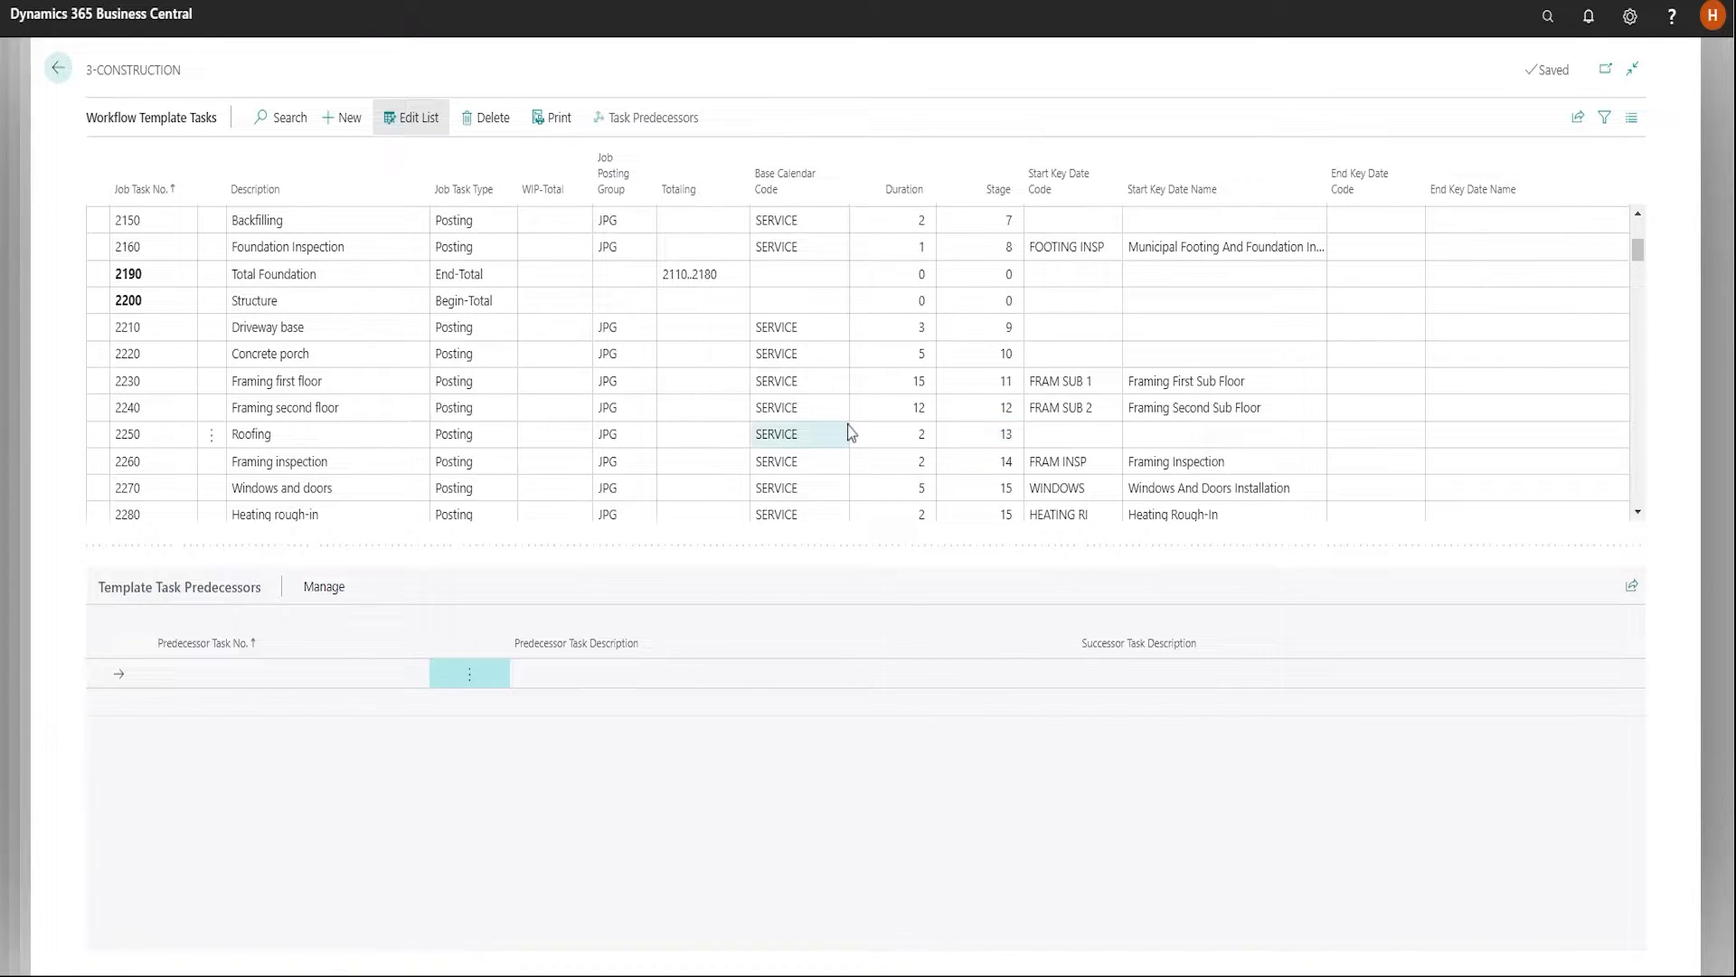
pyautogui.scroll(-2, 850, 433)
pyautogui.click(968, 282)
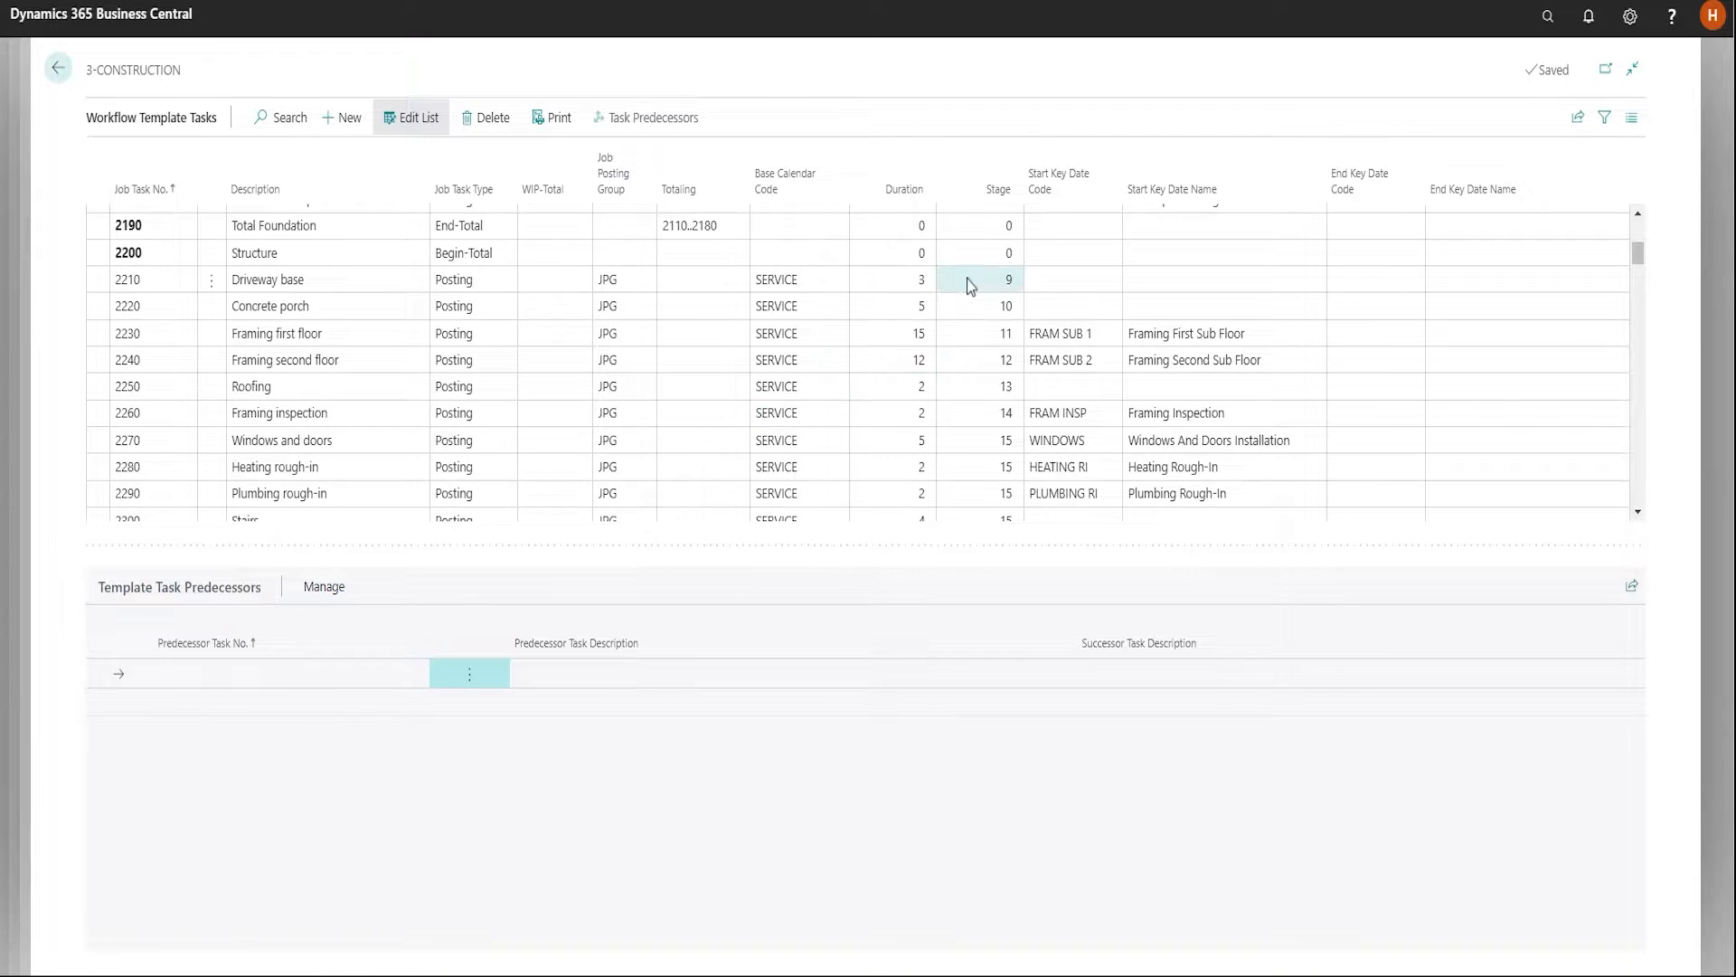
pyautogui.click(959, 472)
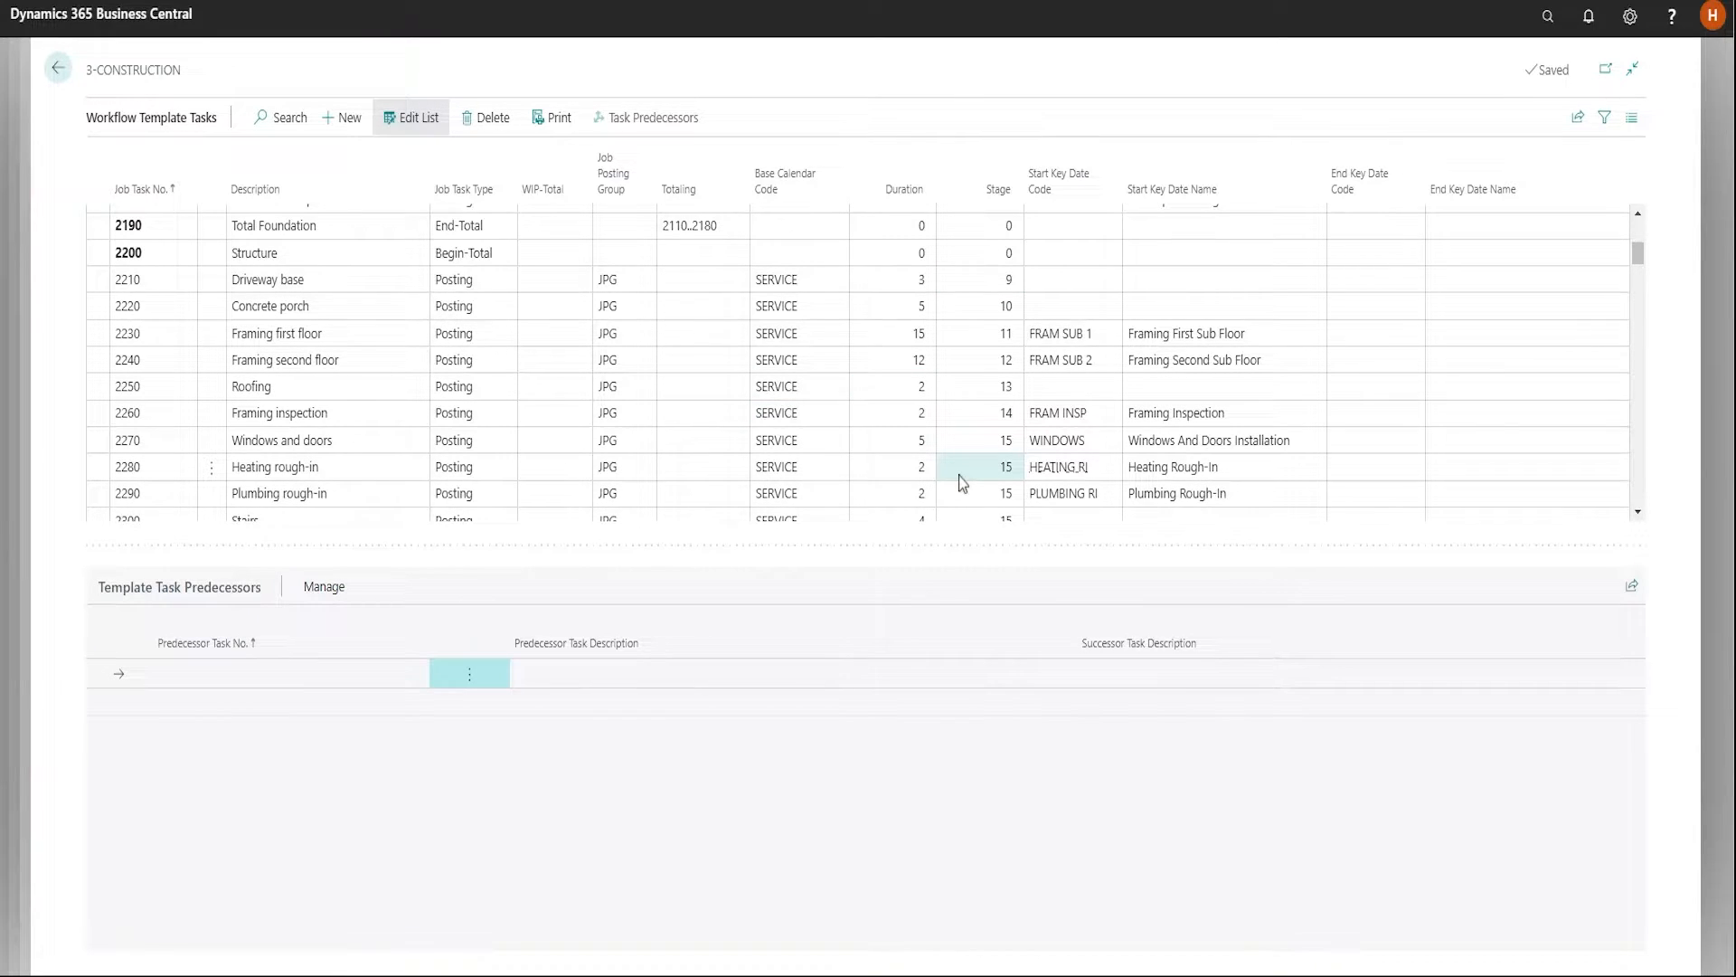
pyautogui.click(904, 358)
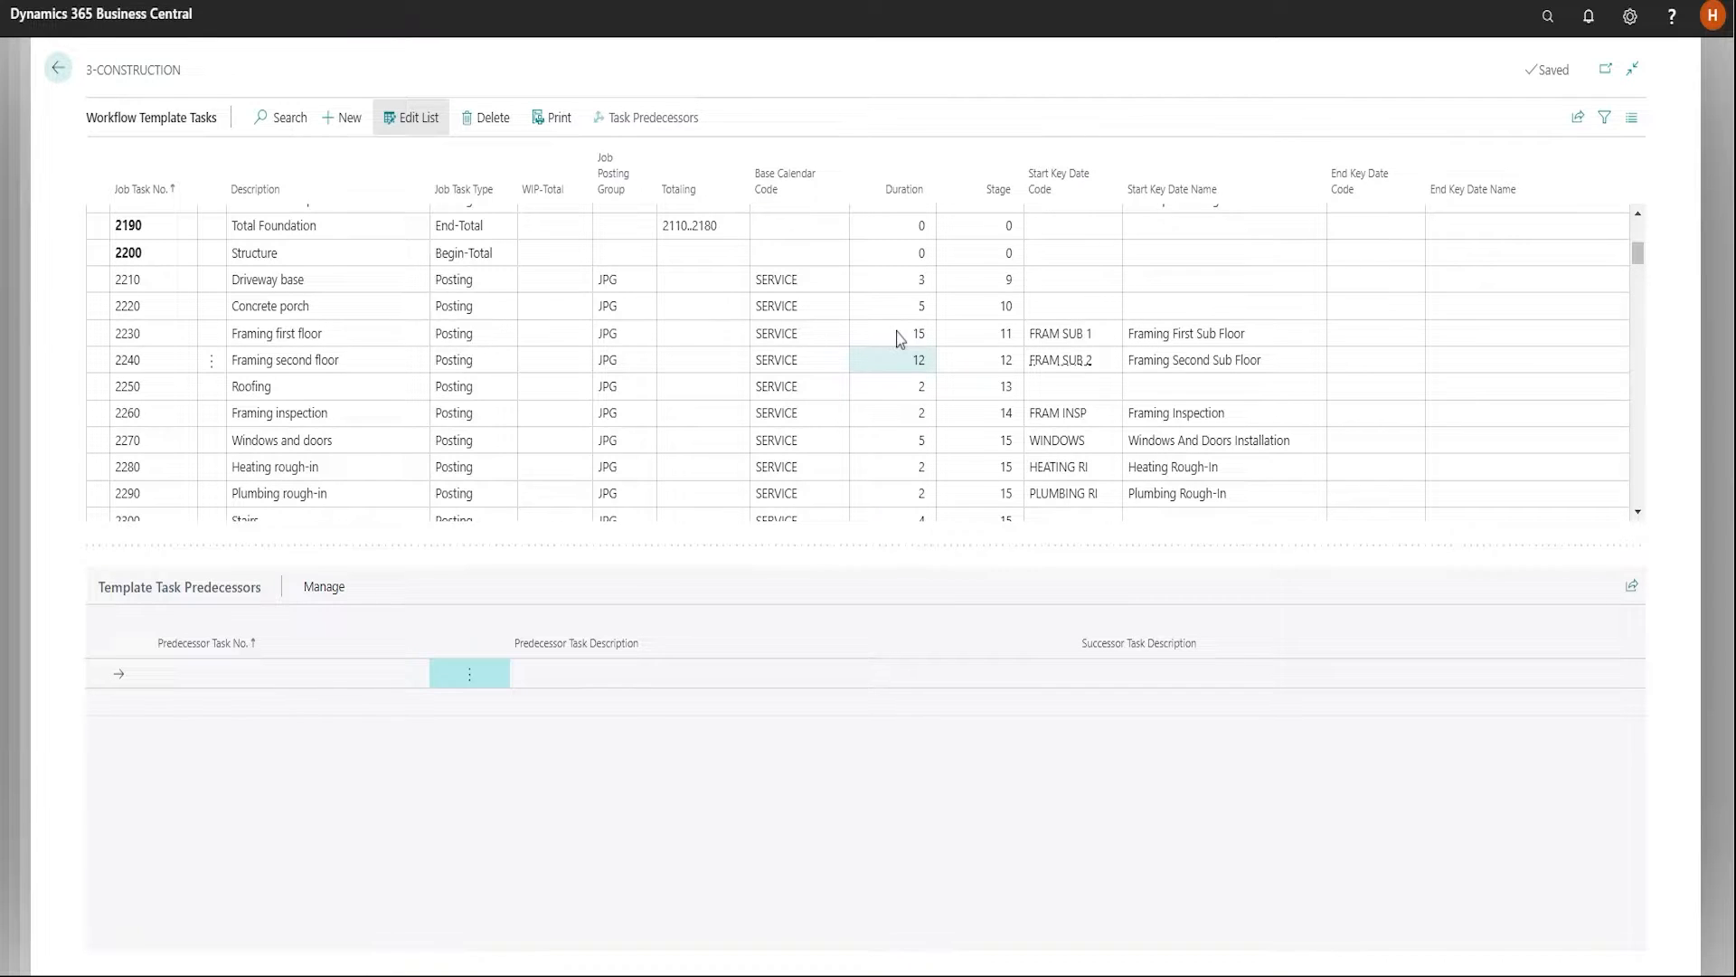
# Return to the Construction Workflow Templates list, view the workflow tasks of the 5-CLOSING template, and go back to the list
pyautogui.click(899, 336)
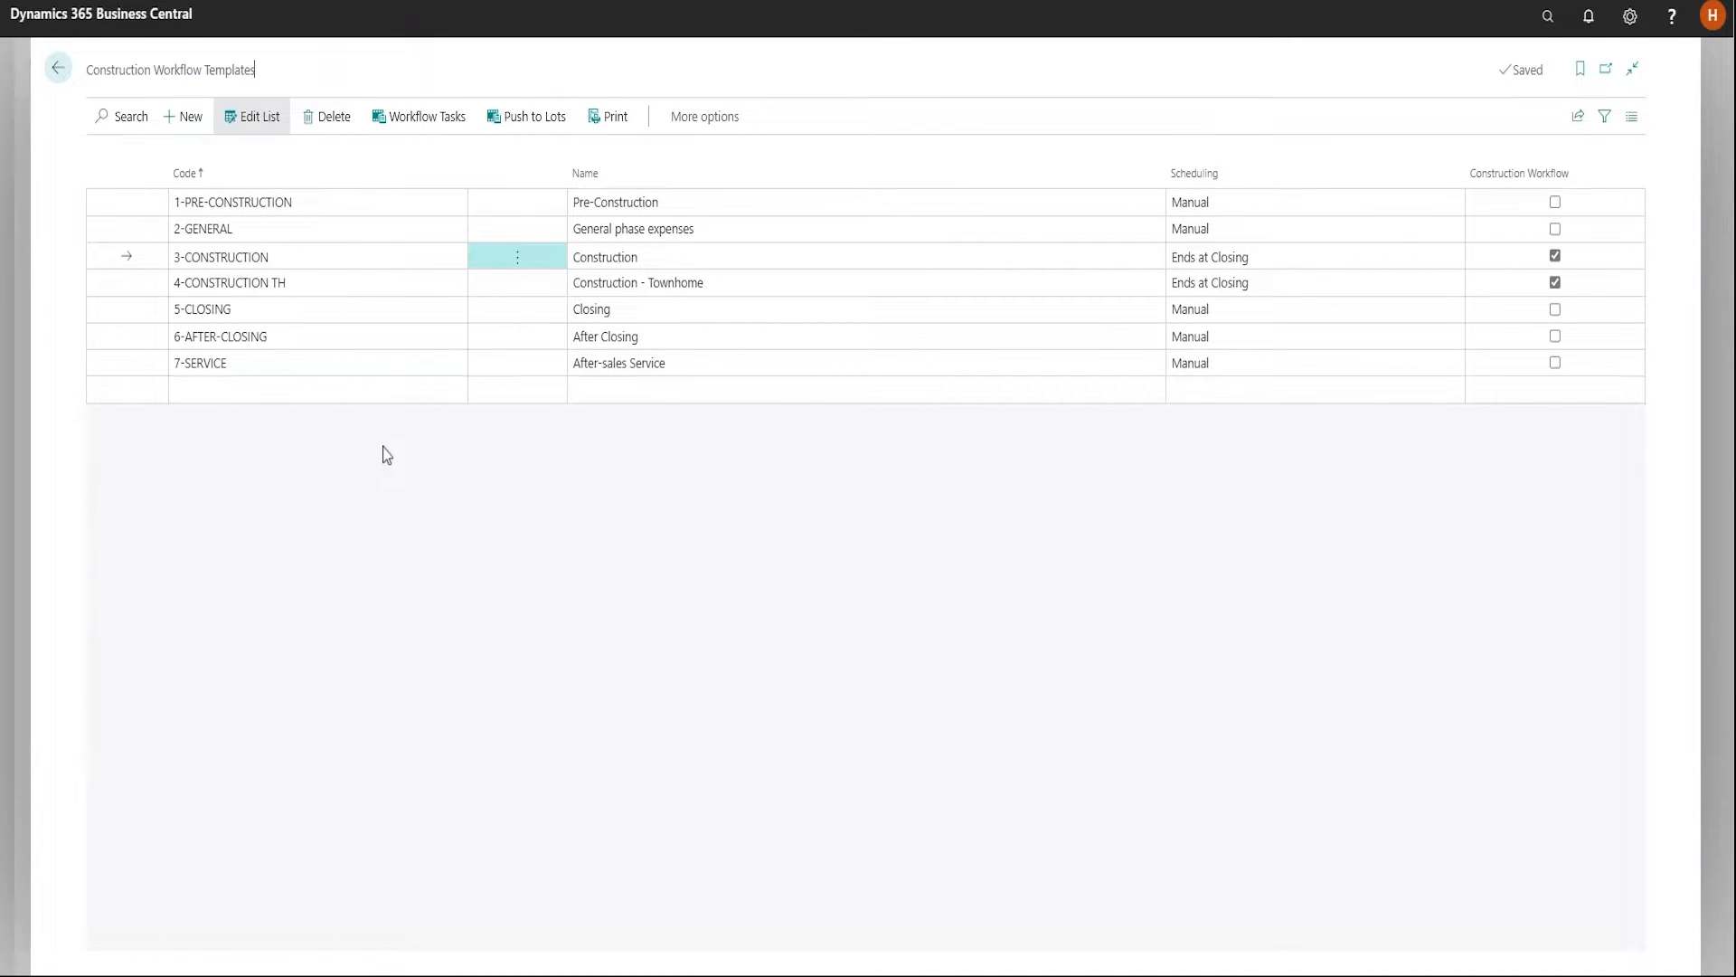
pyautogui.click(300, 314)
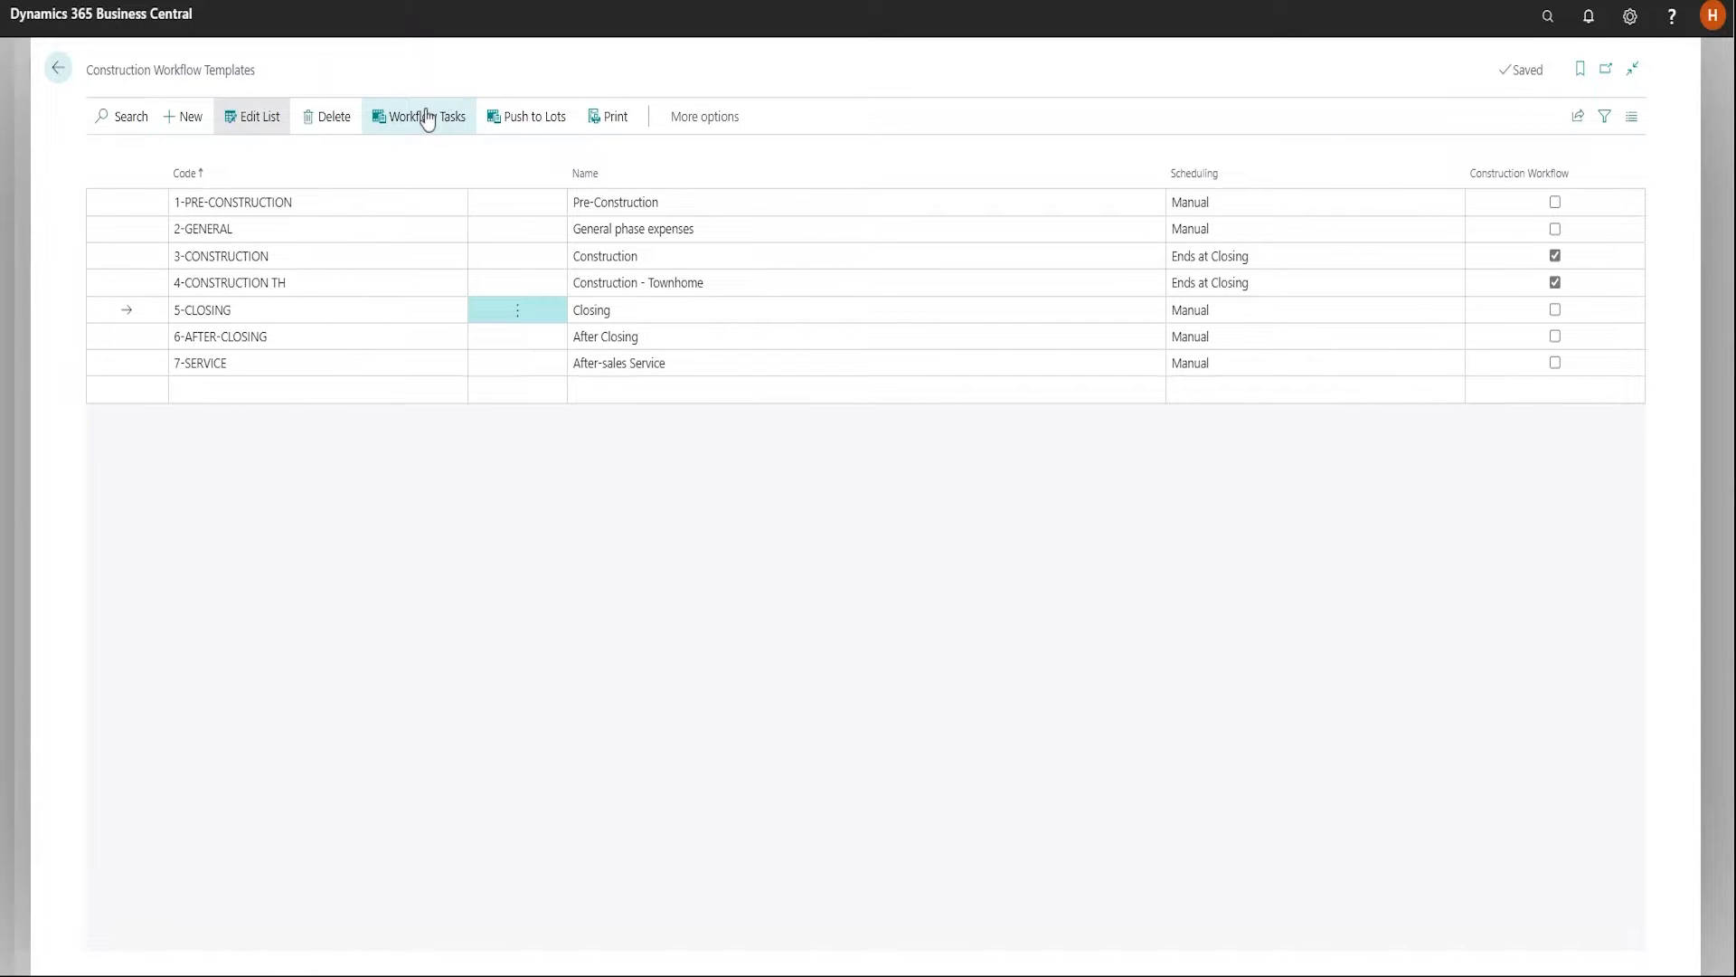
pyautogui.click(427, 119)
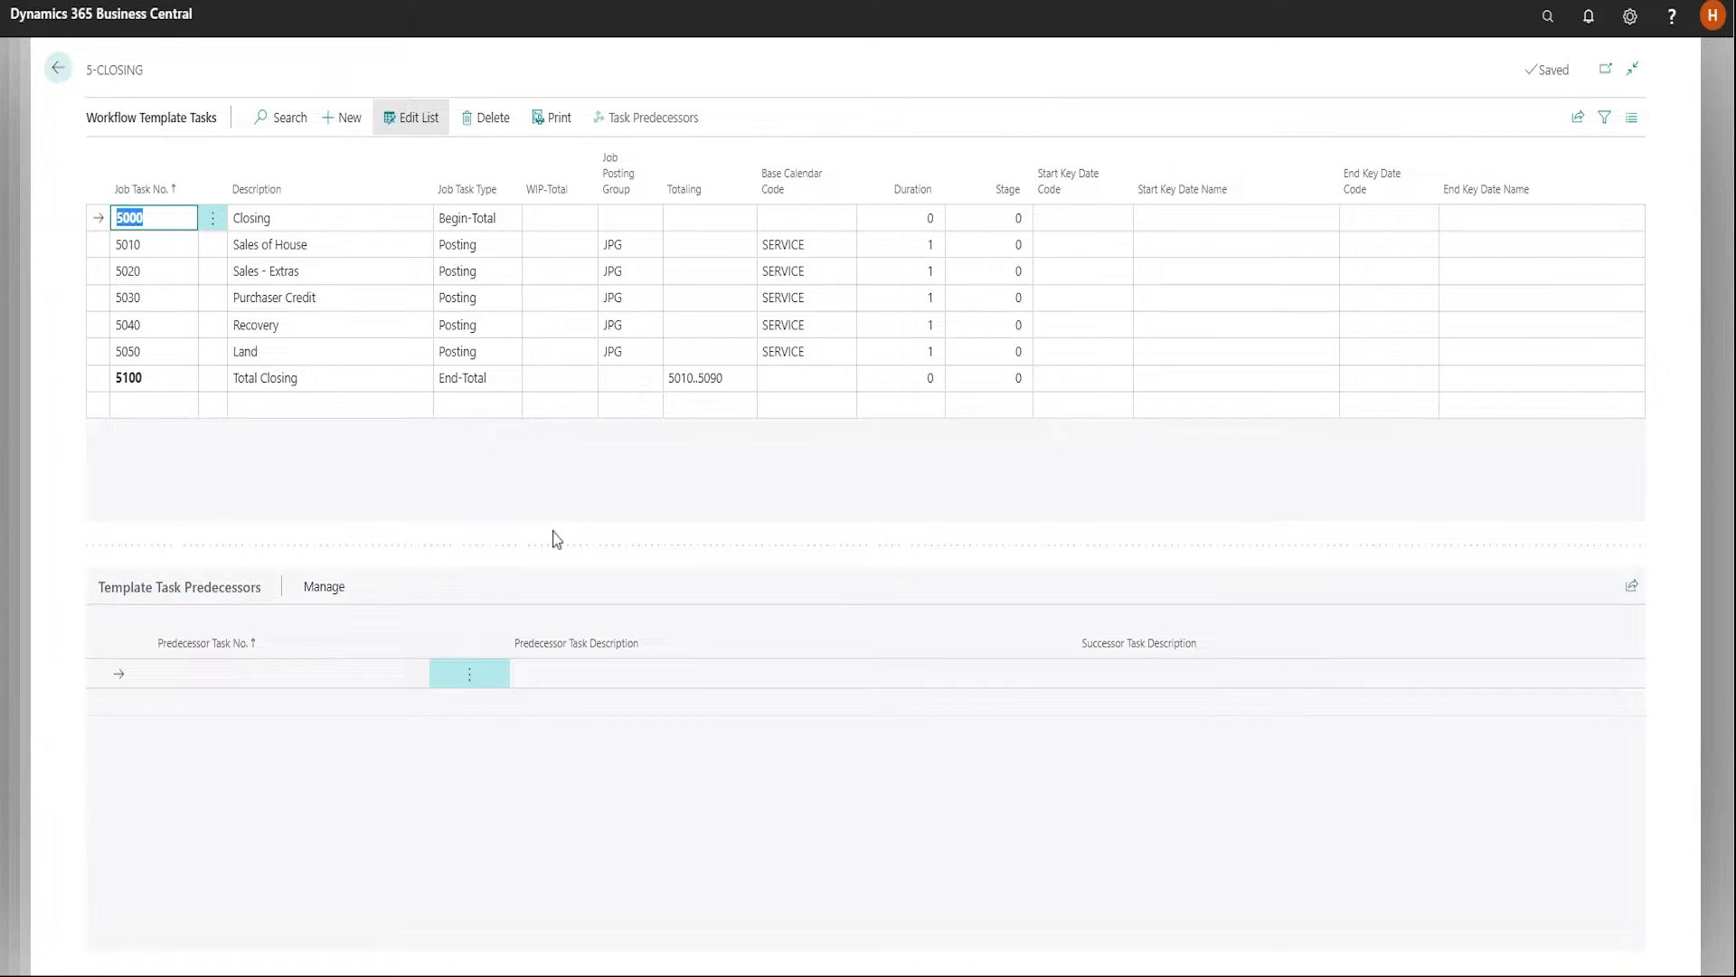
pyautogui.press('Escape')
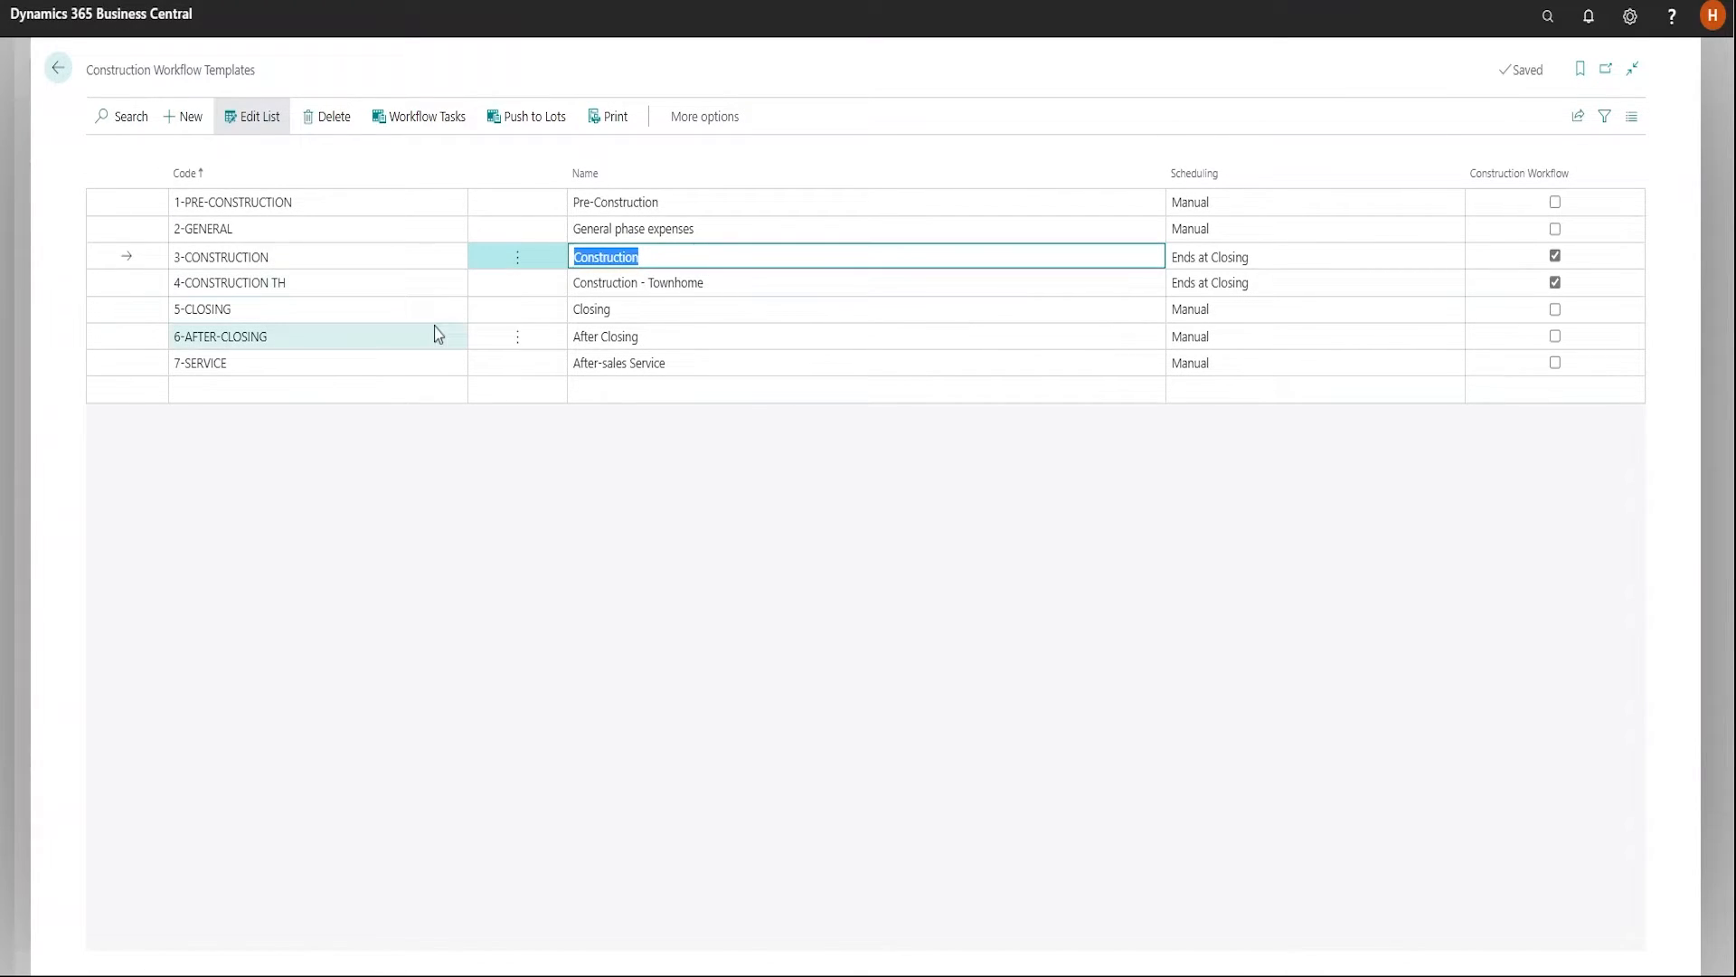
# In the 3-CONSTRUCTION template tasks, check the predecessor of Survey for excavation, view Foundation Inspection's full key date list, and return to Lots
pyautogui.click(431, 121)
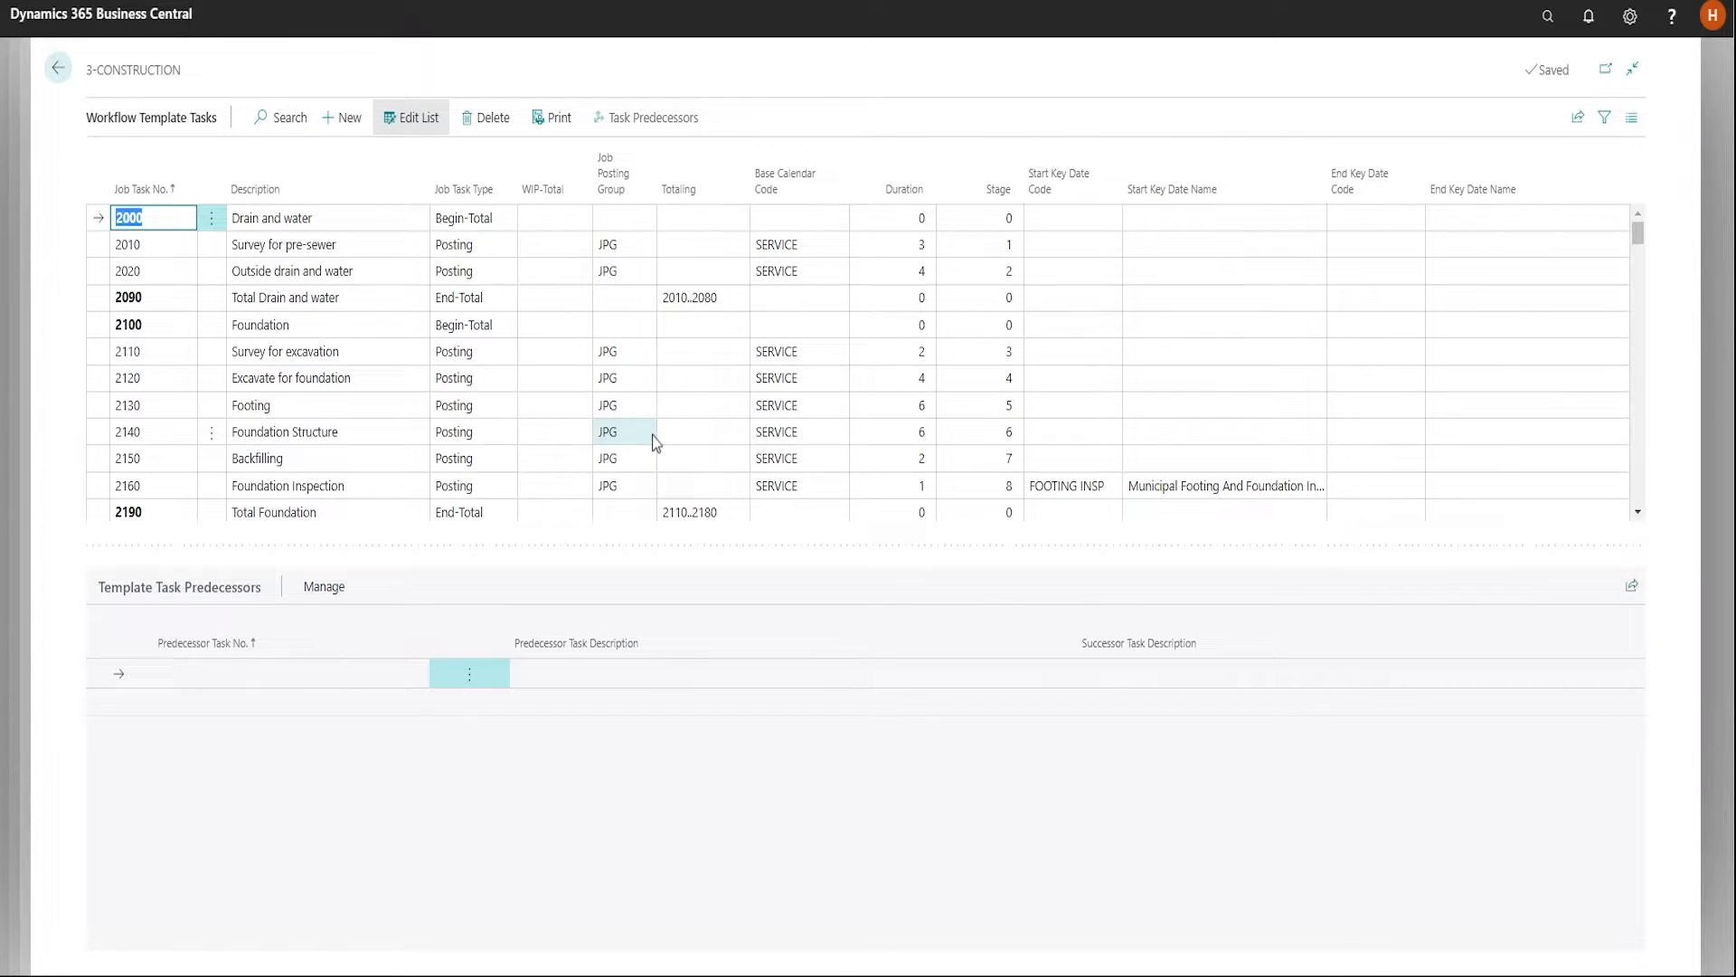
pyautogui.click(402, 353)
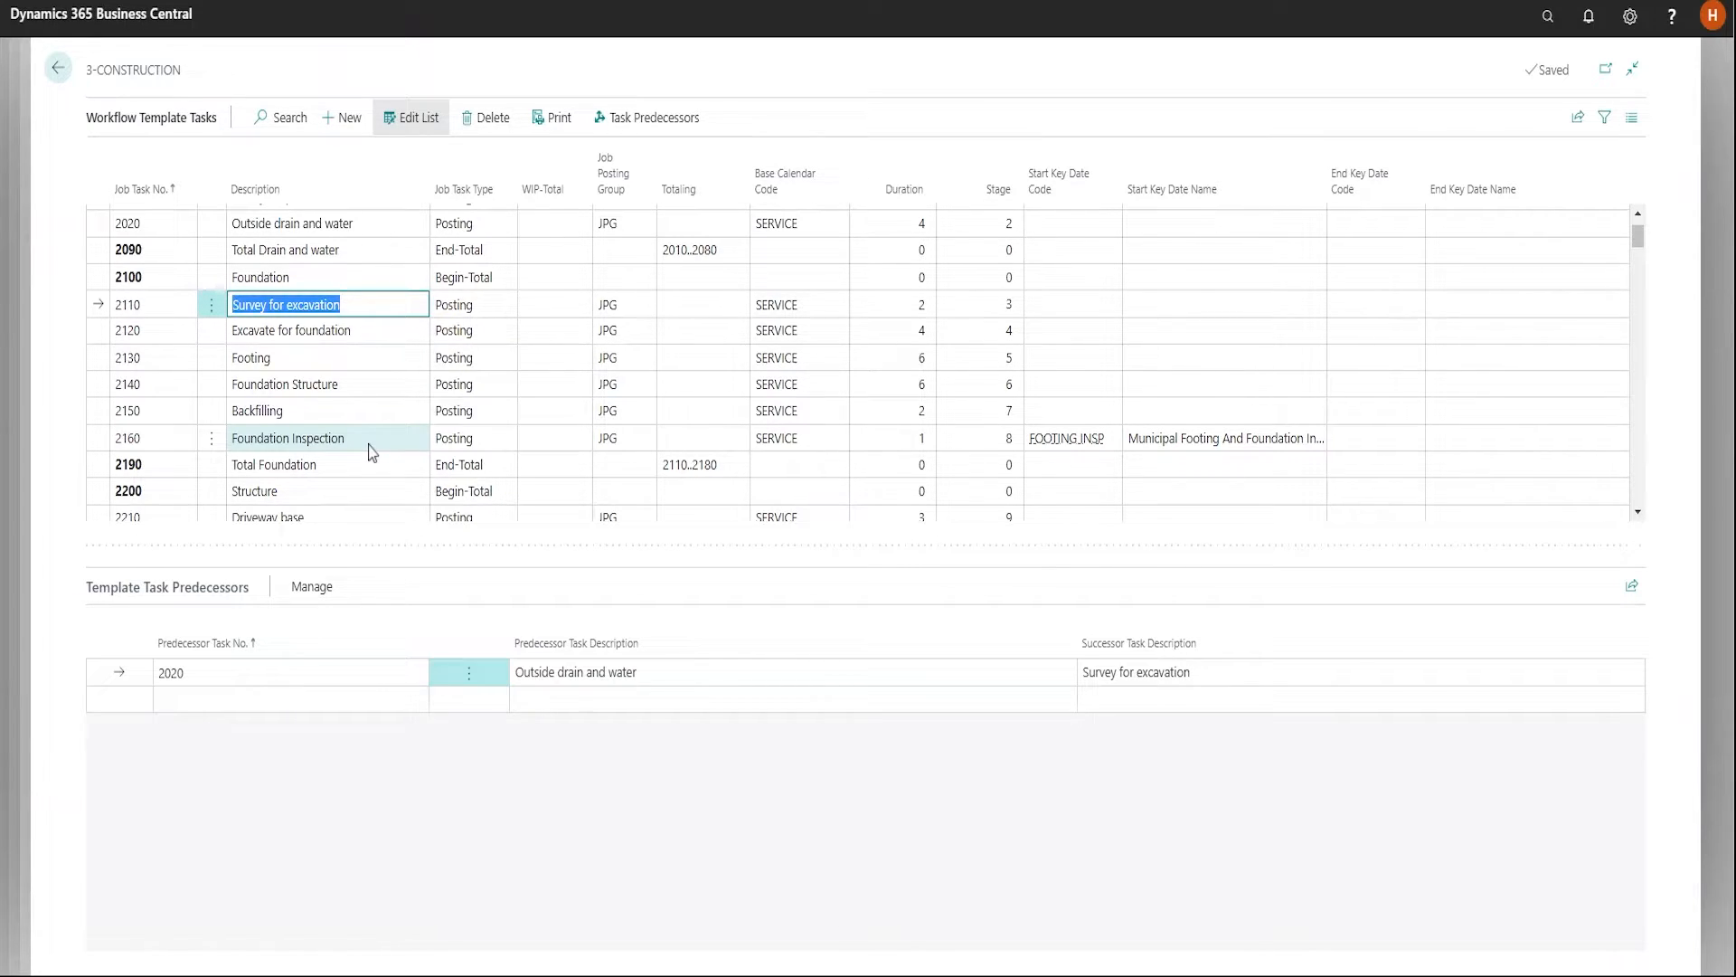
pyautogui.click(1067, 438)
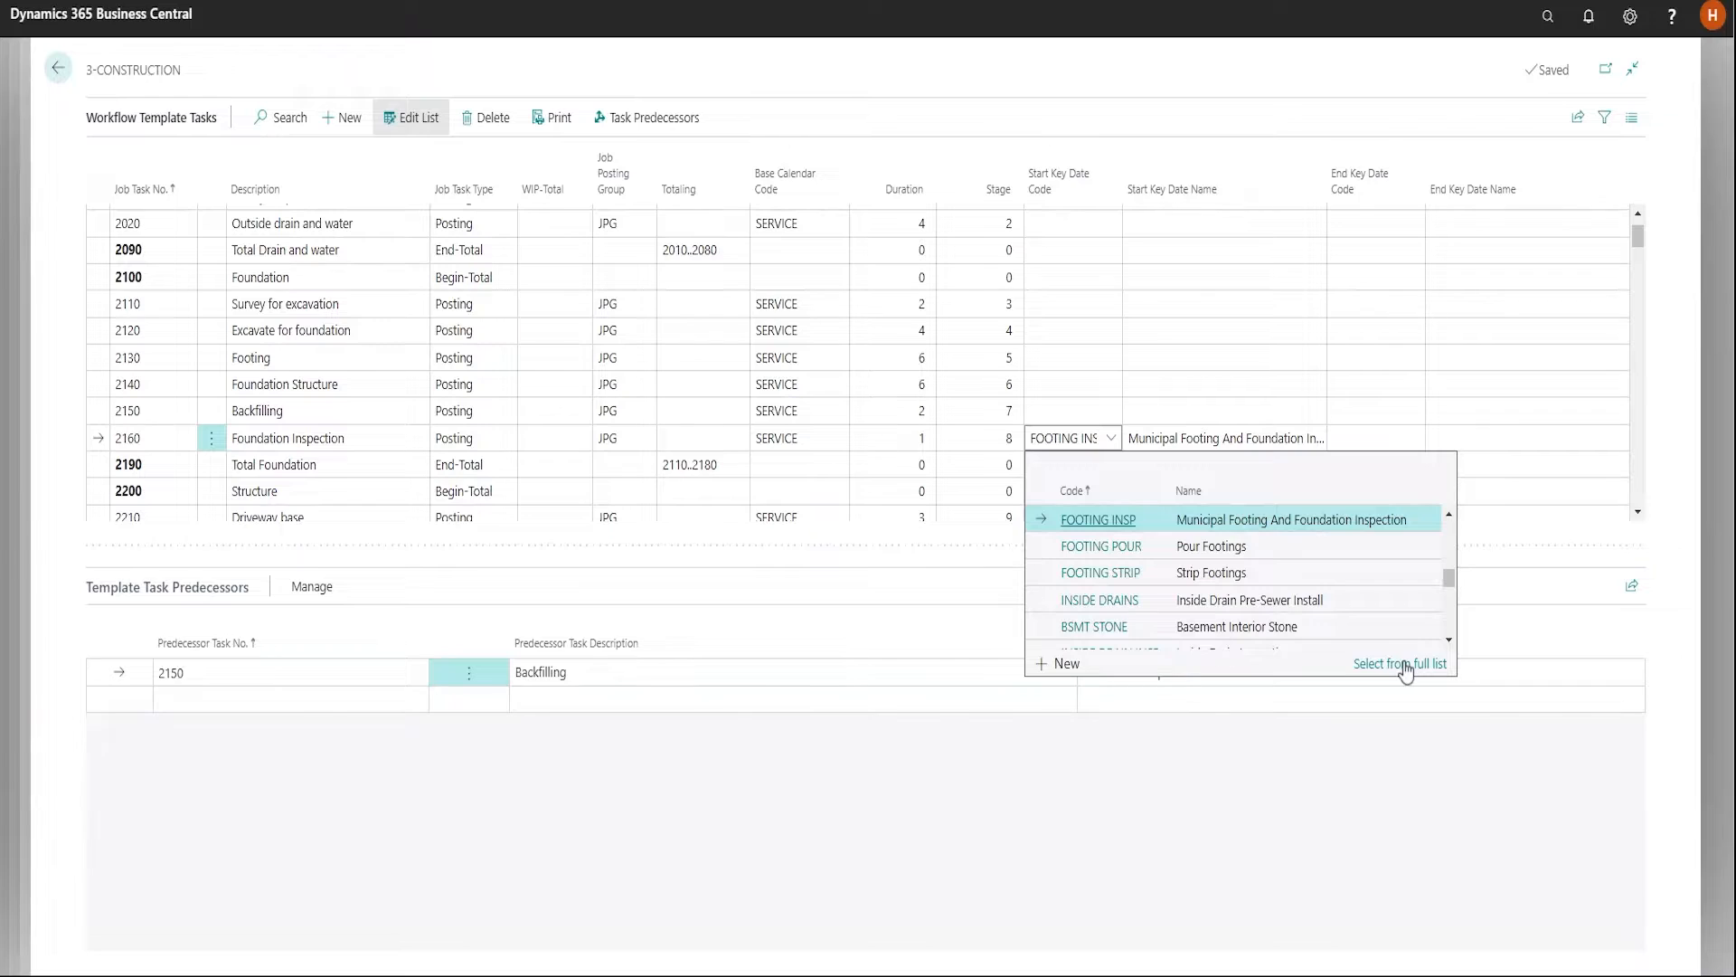
pyautogui.click(1404, 665)
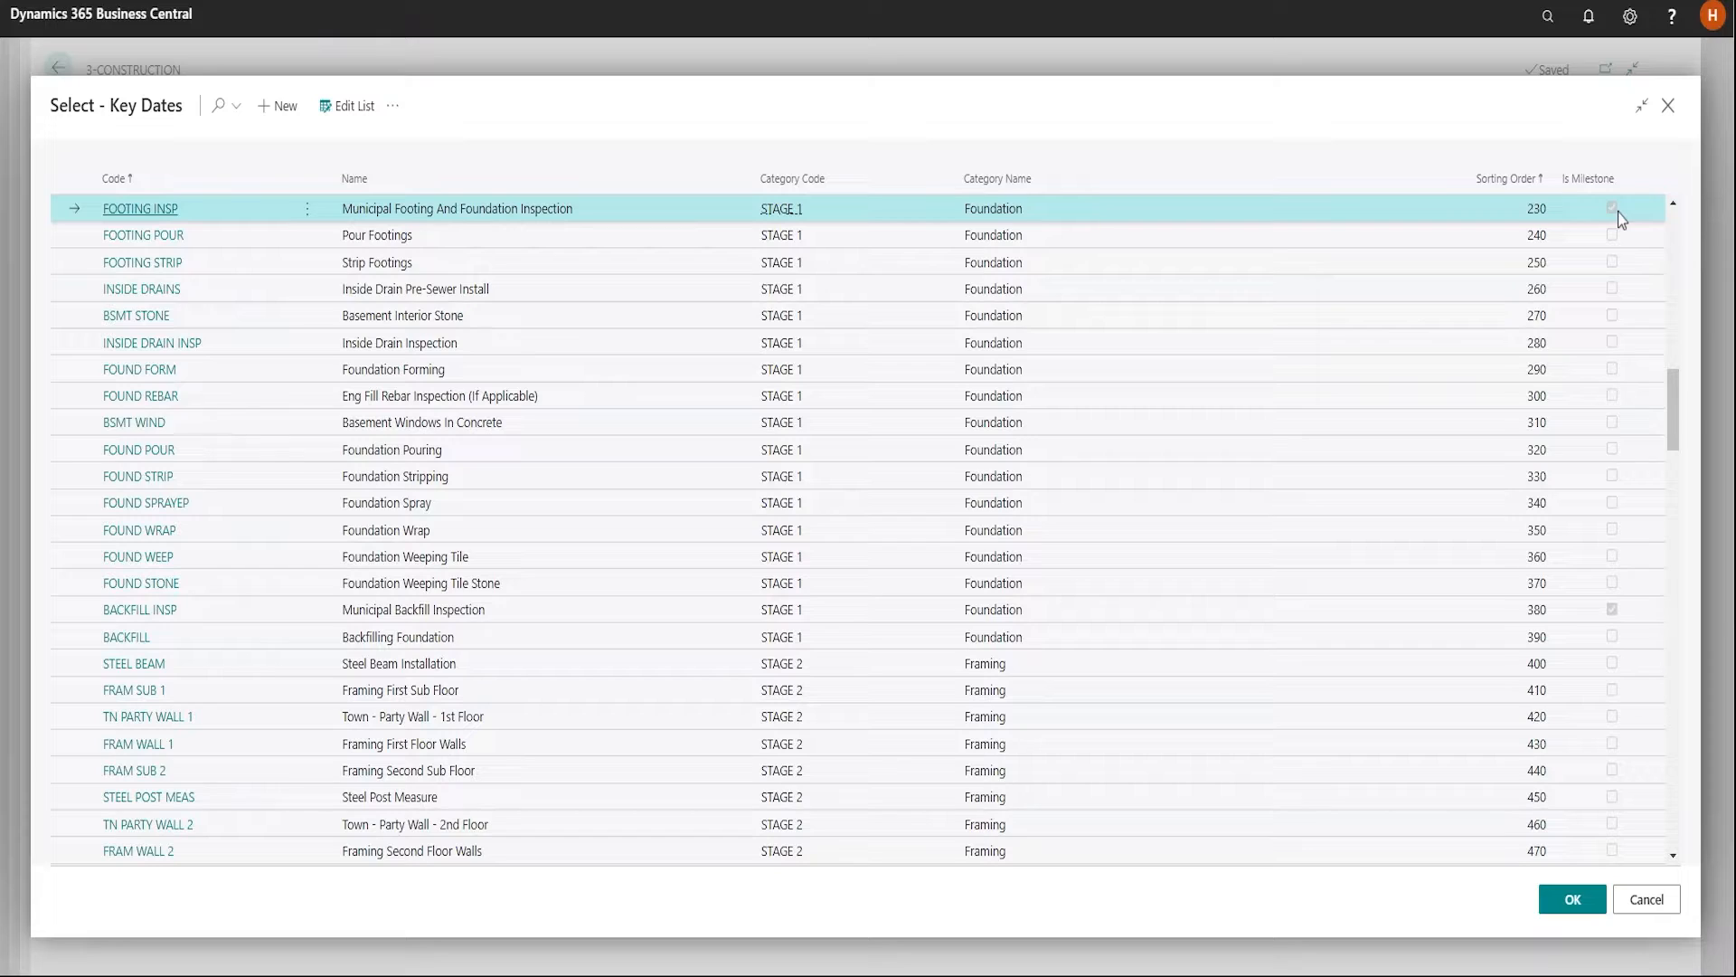
pyautogui.doubleClick(371, 210)
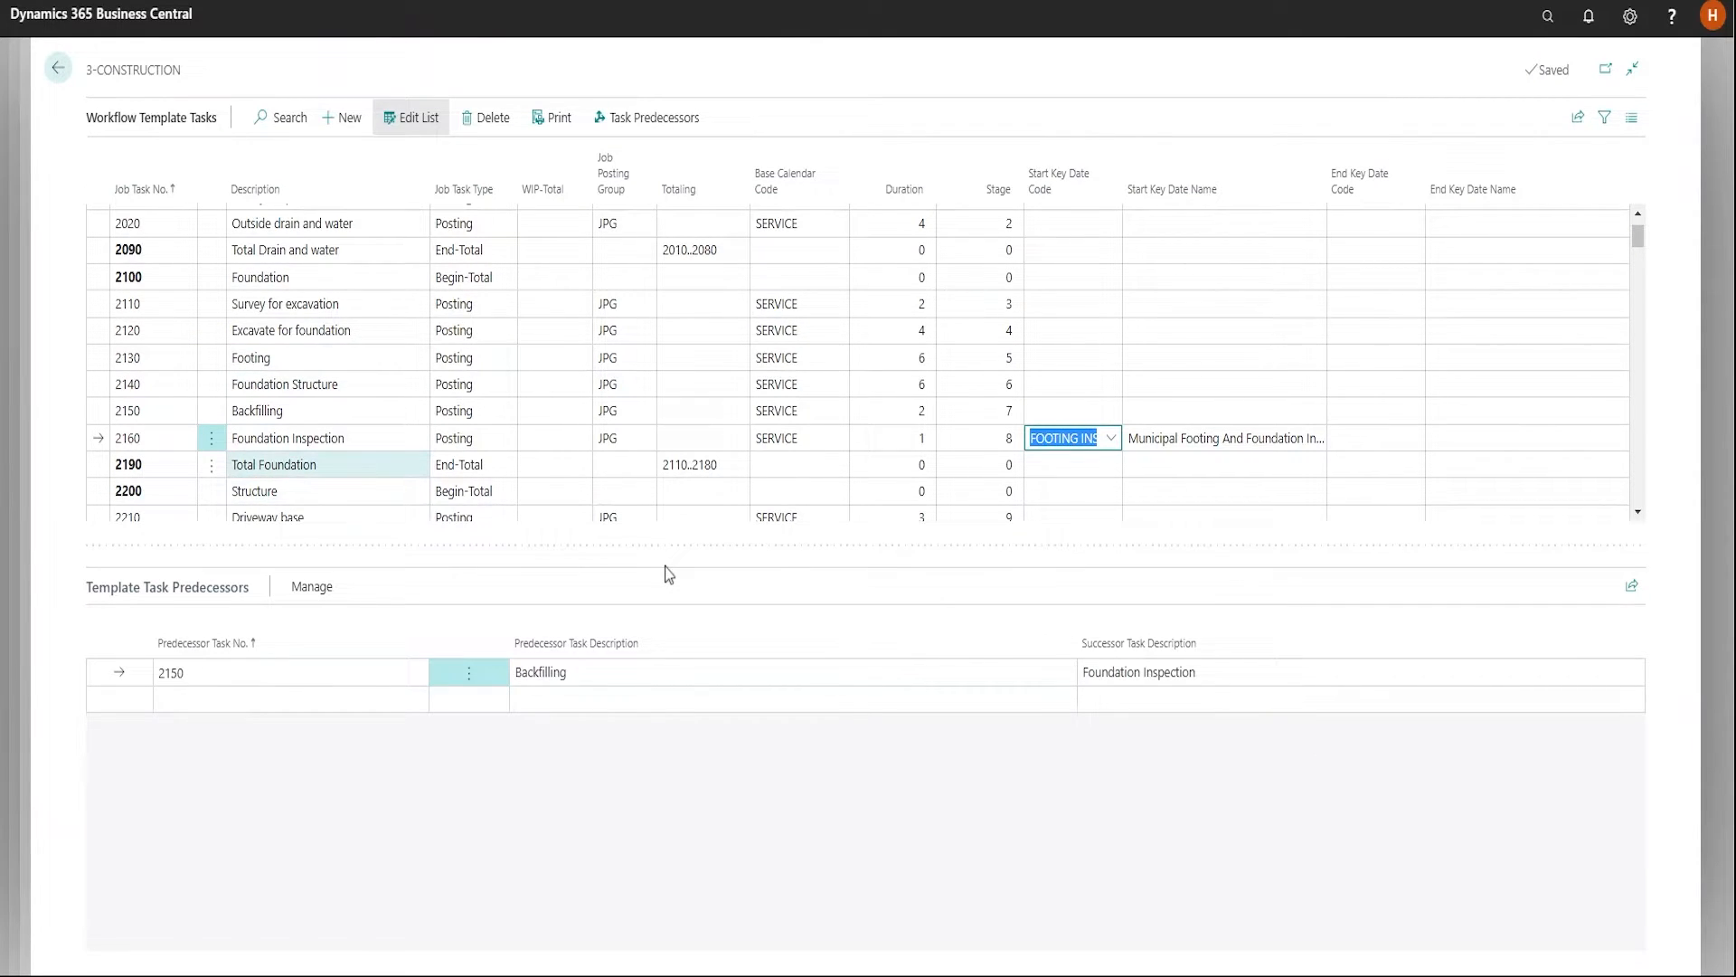
pyautogui.press('Escape')
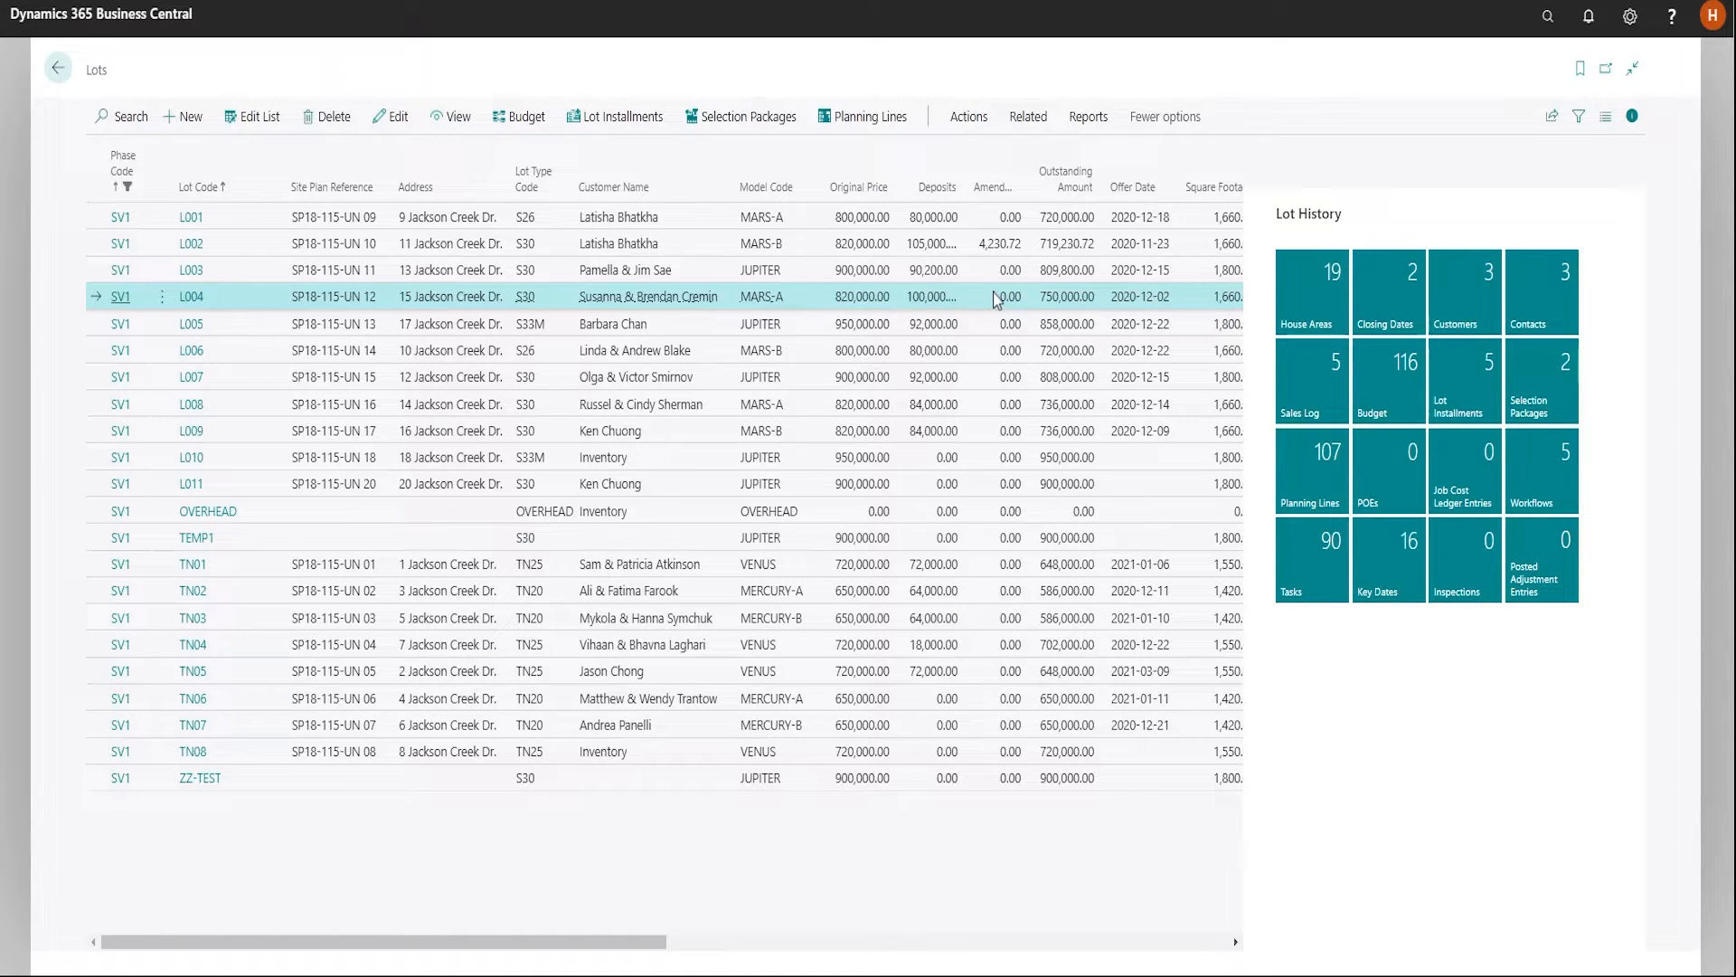
# Open the task operations of lot L004 and examine the durations and scheduled dates of its completed, open and pending tasks
pyautogui.click(1028, 117)
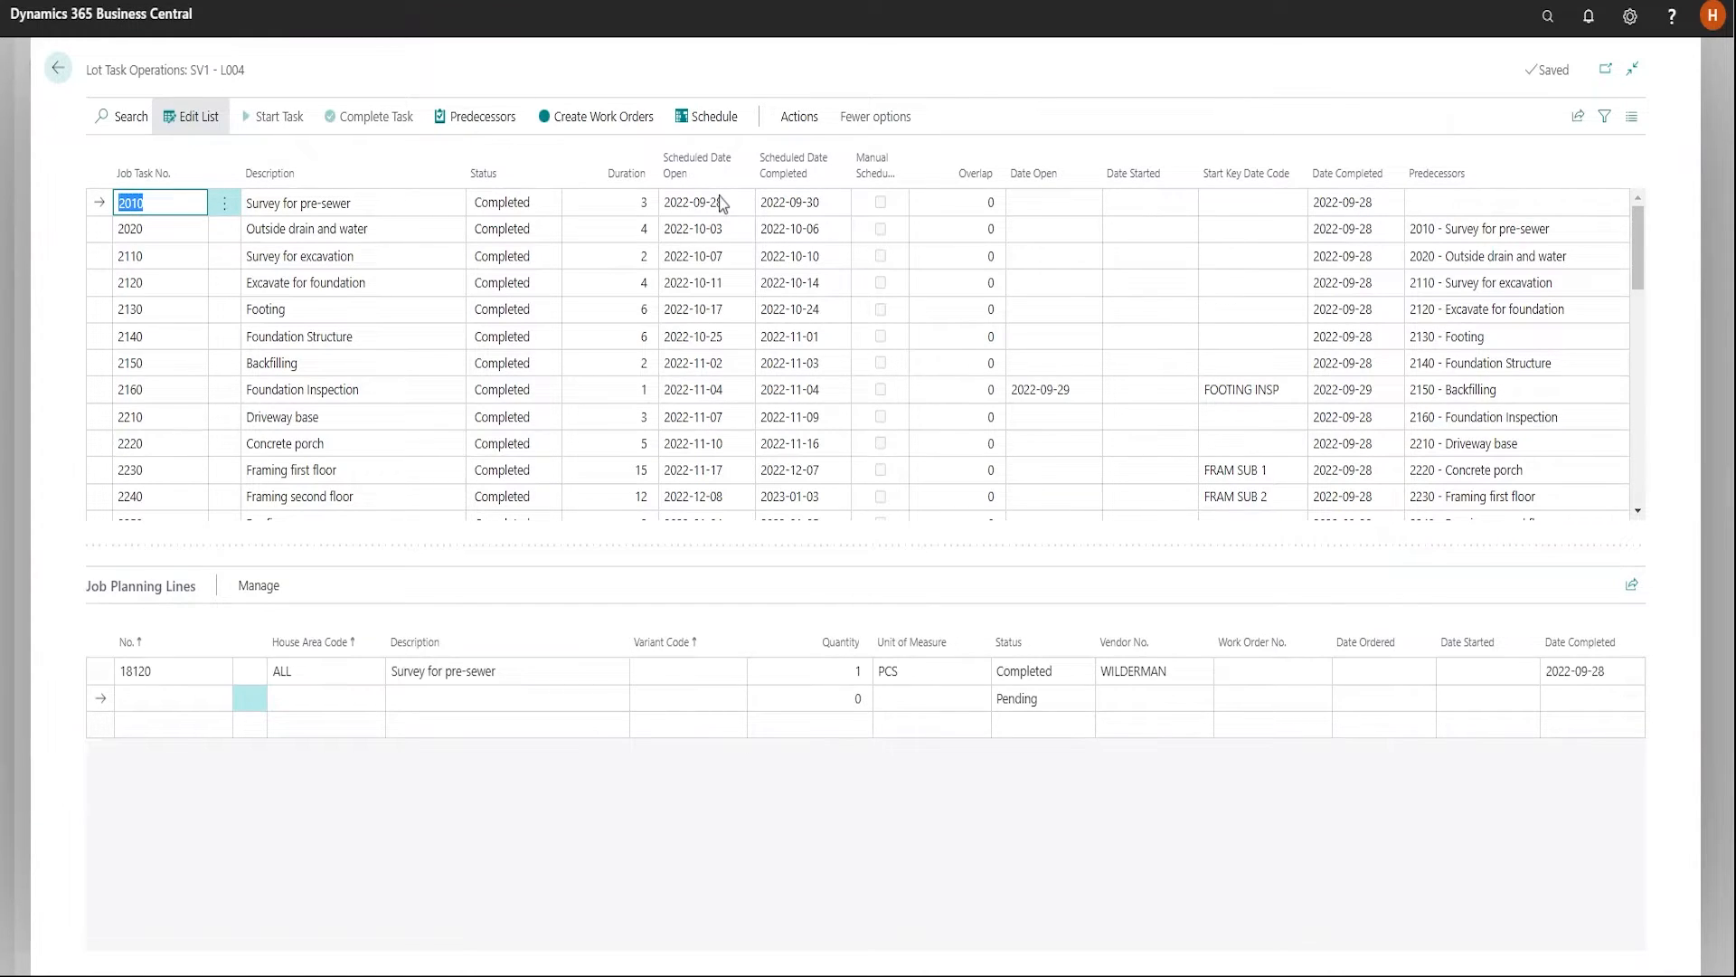
pyautogui.scroll(-5, 603, 411)
pyautogui.scroll(1, 603, 411)
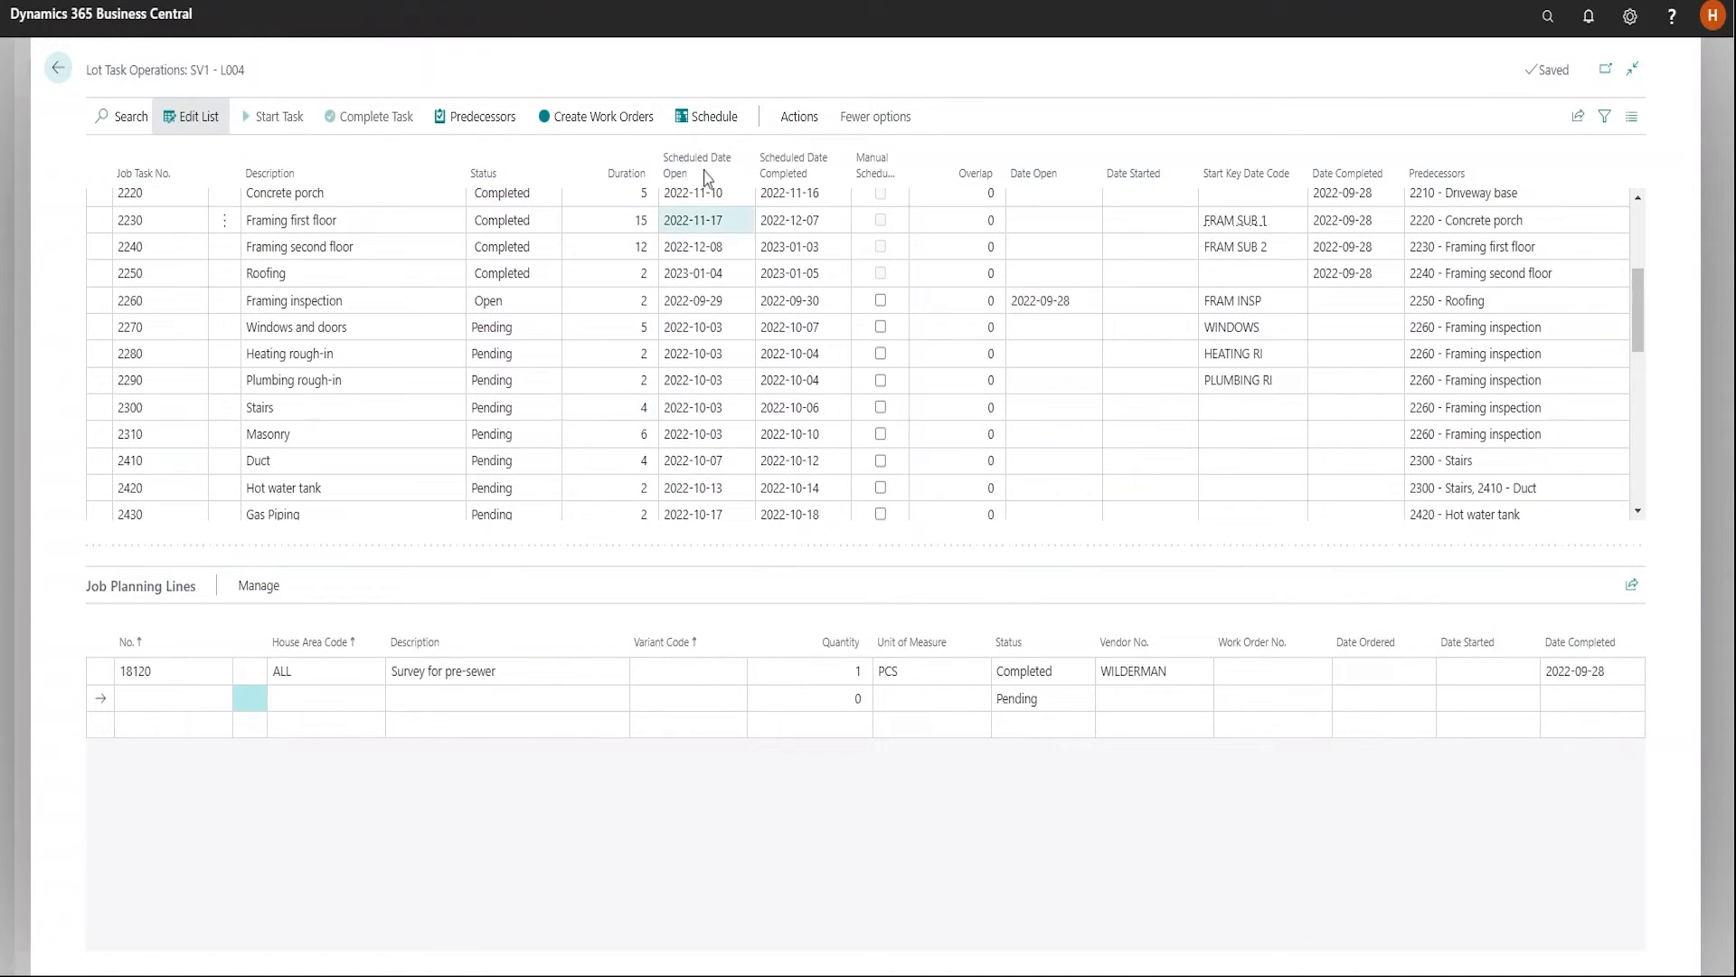
pyautogui.click(710, 330)
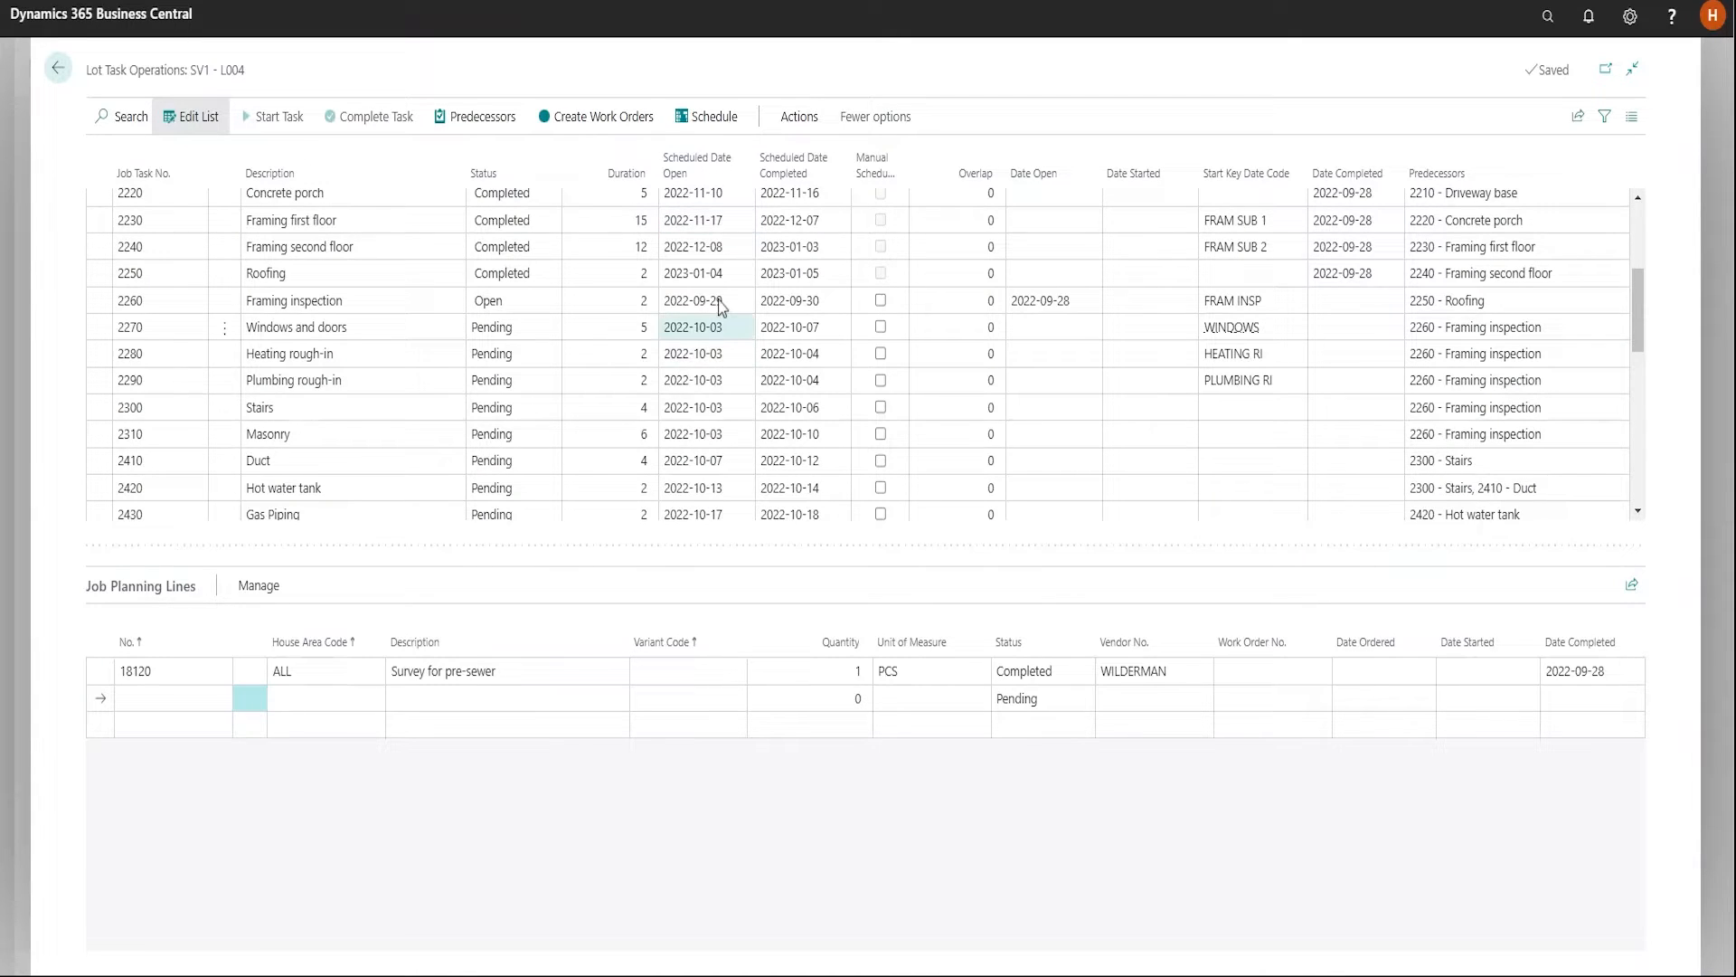
pyautogui.click(720, 304)
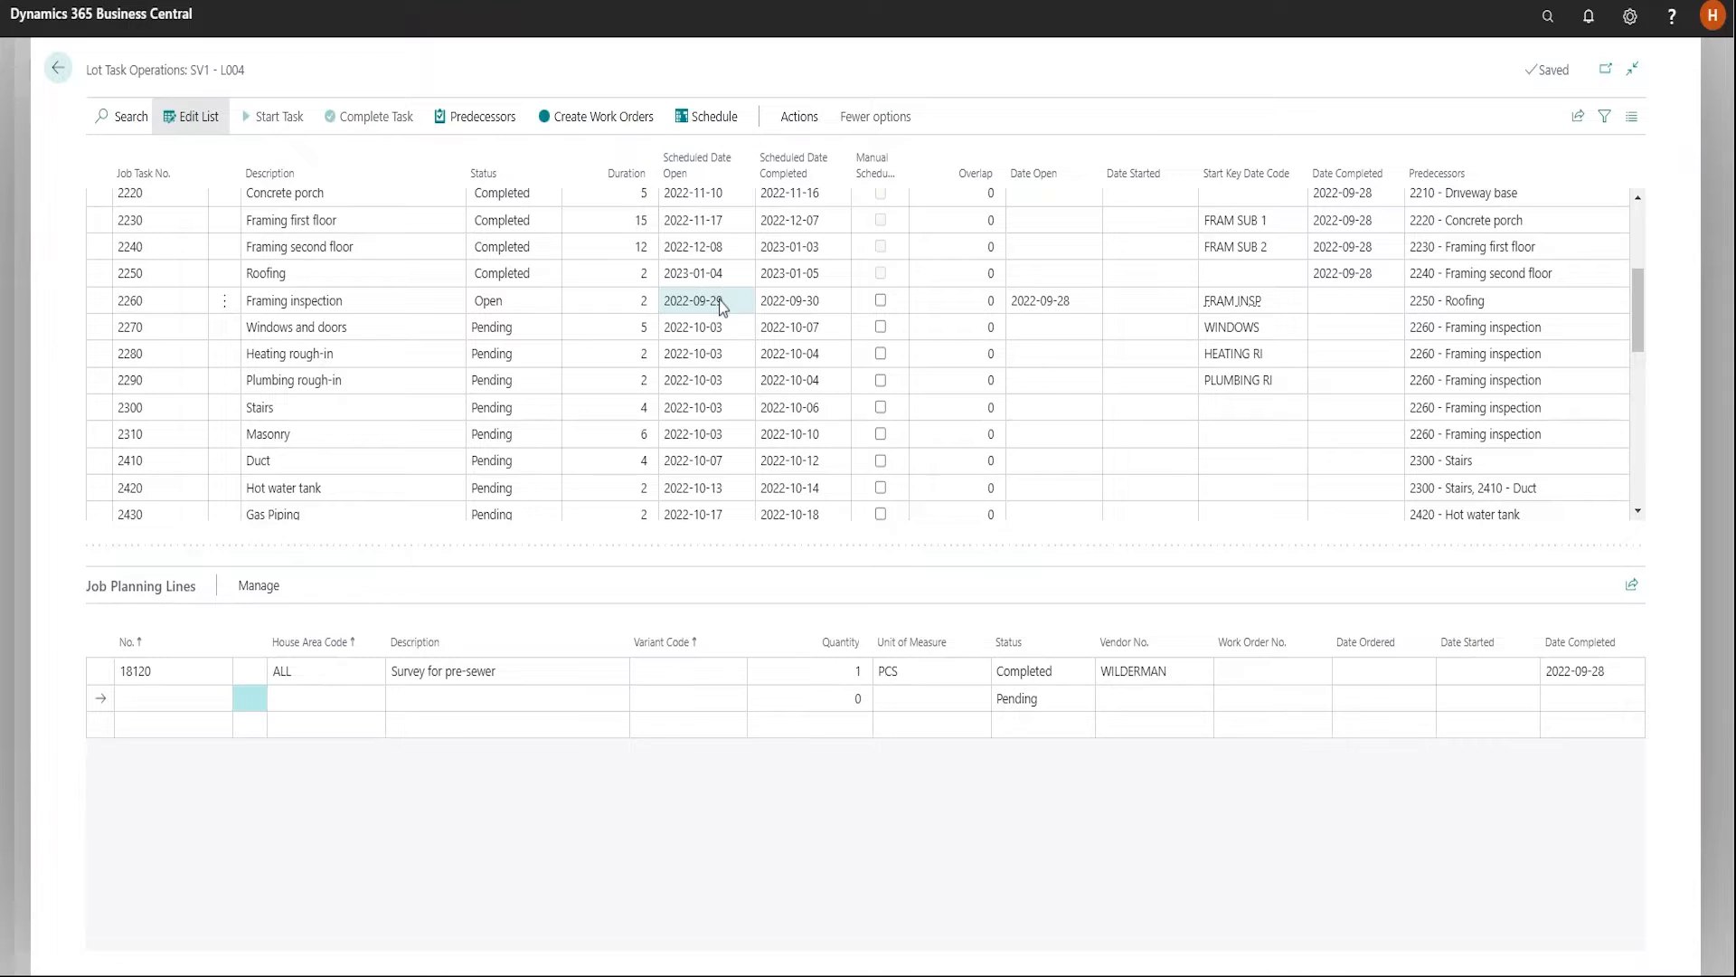
pyautogui.click(727, 202)
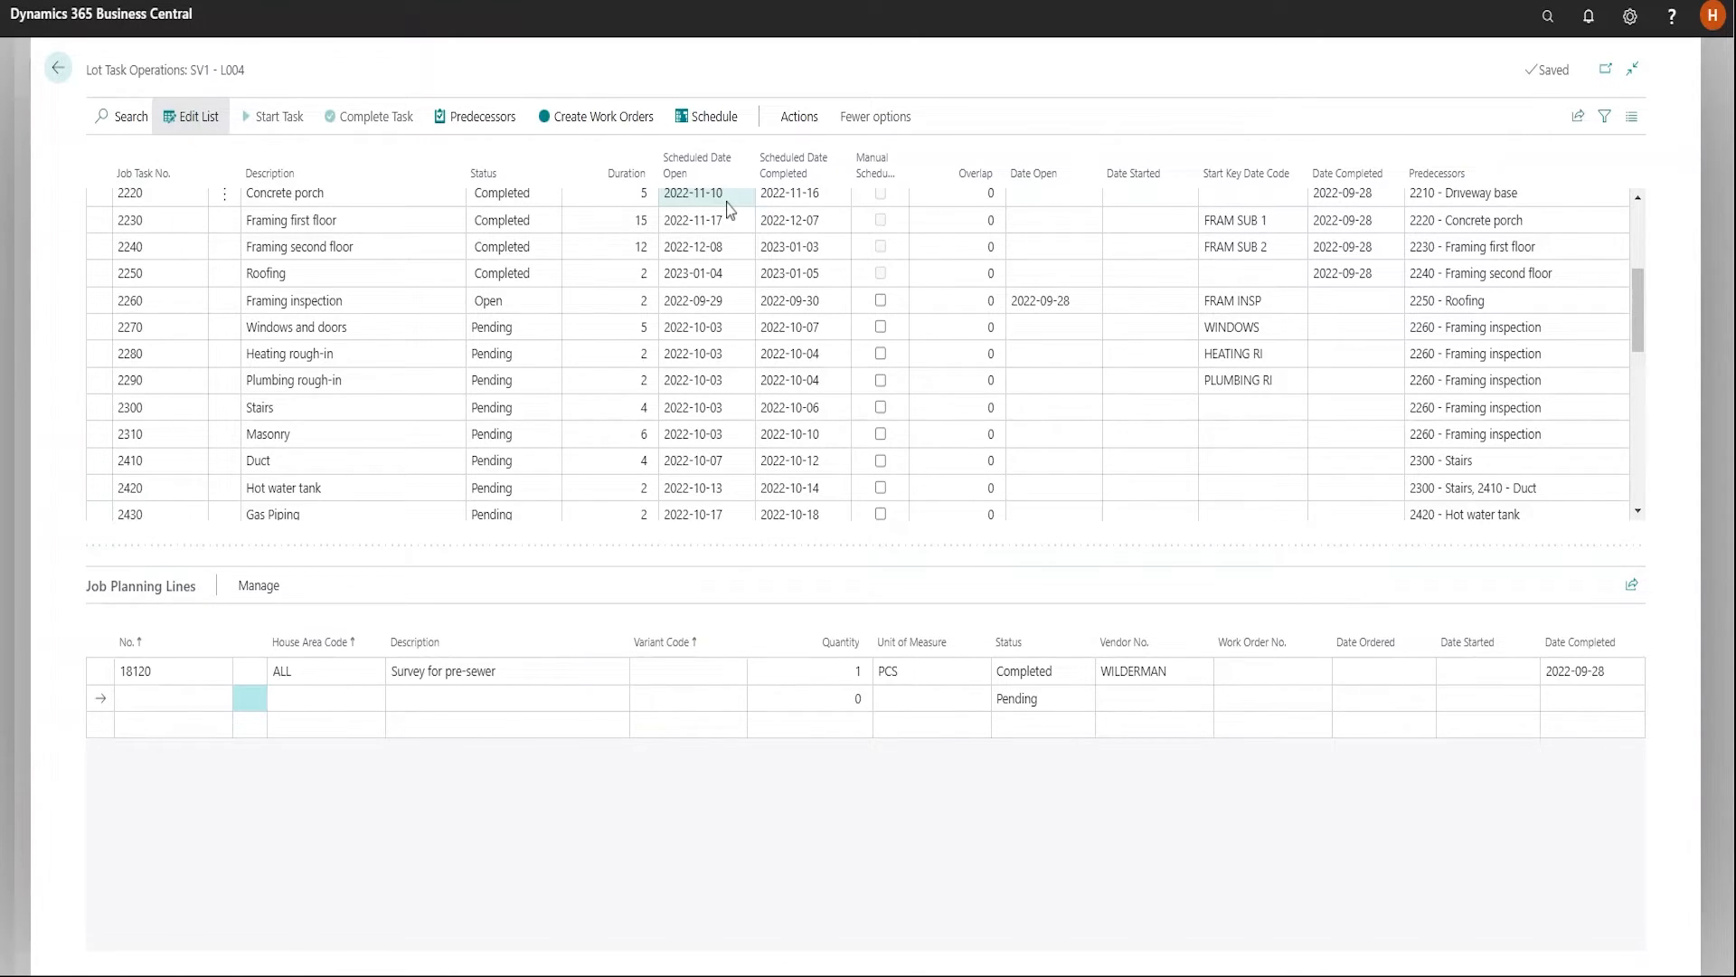
pyautogui.click(629, 242)
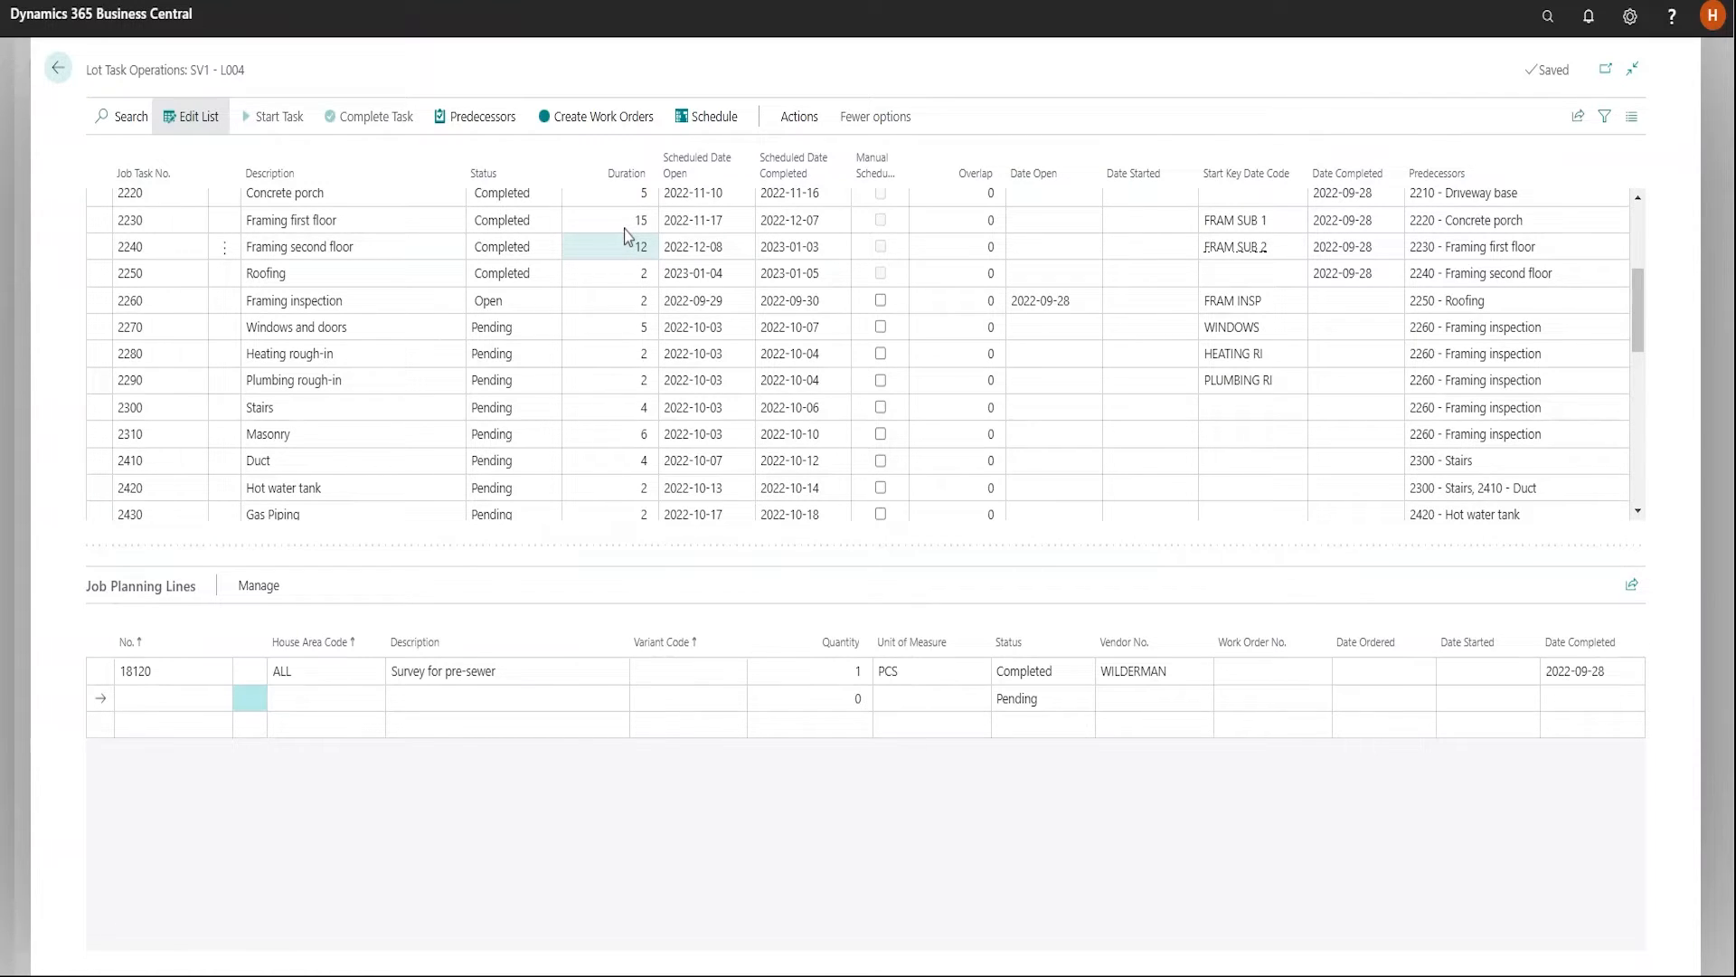
pyautogui.click(586, 306)
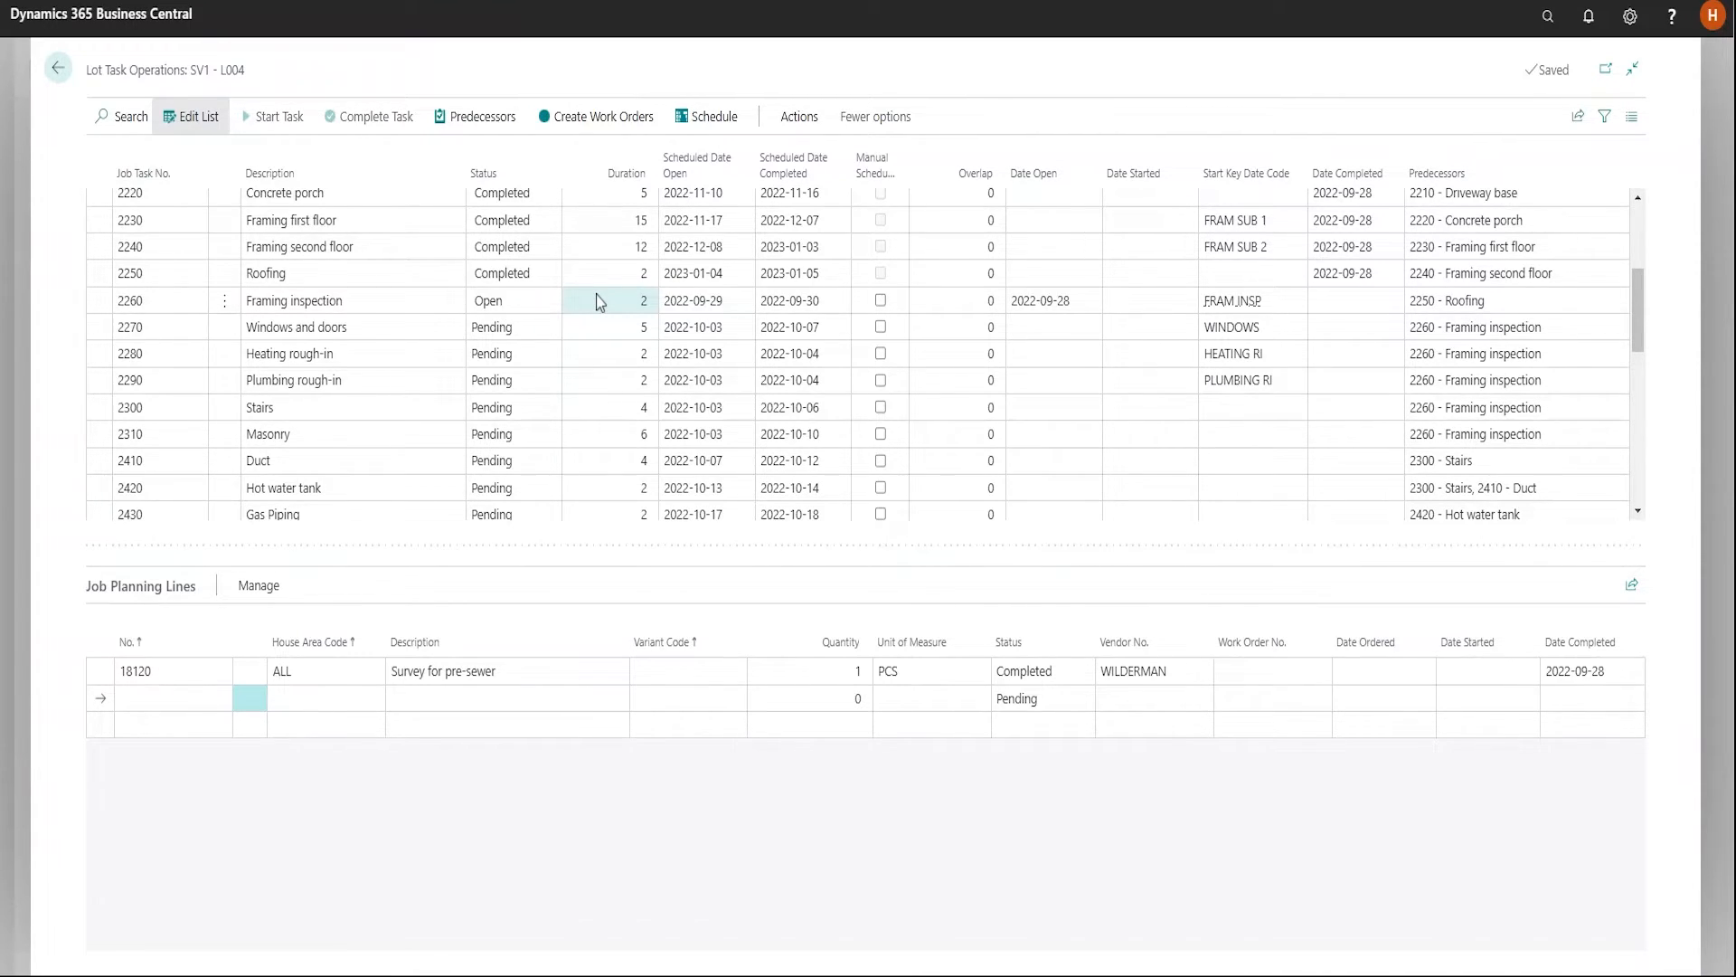
# Set the scheduled open date of Framing inspection to 2022-10-19 and that of Heating rough-in to 2022-10-12
pyautogui.click(738, 360)
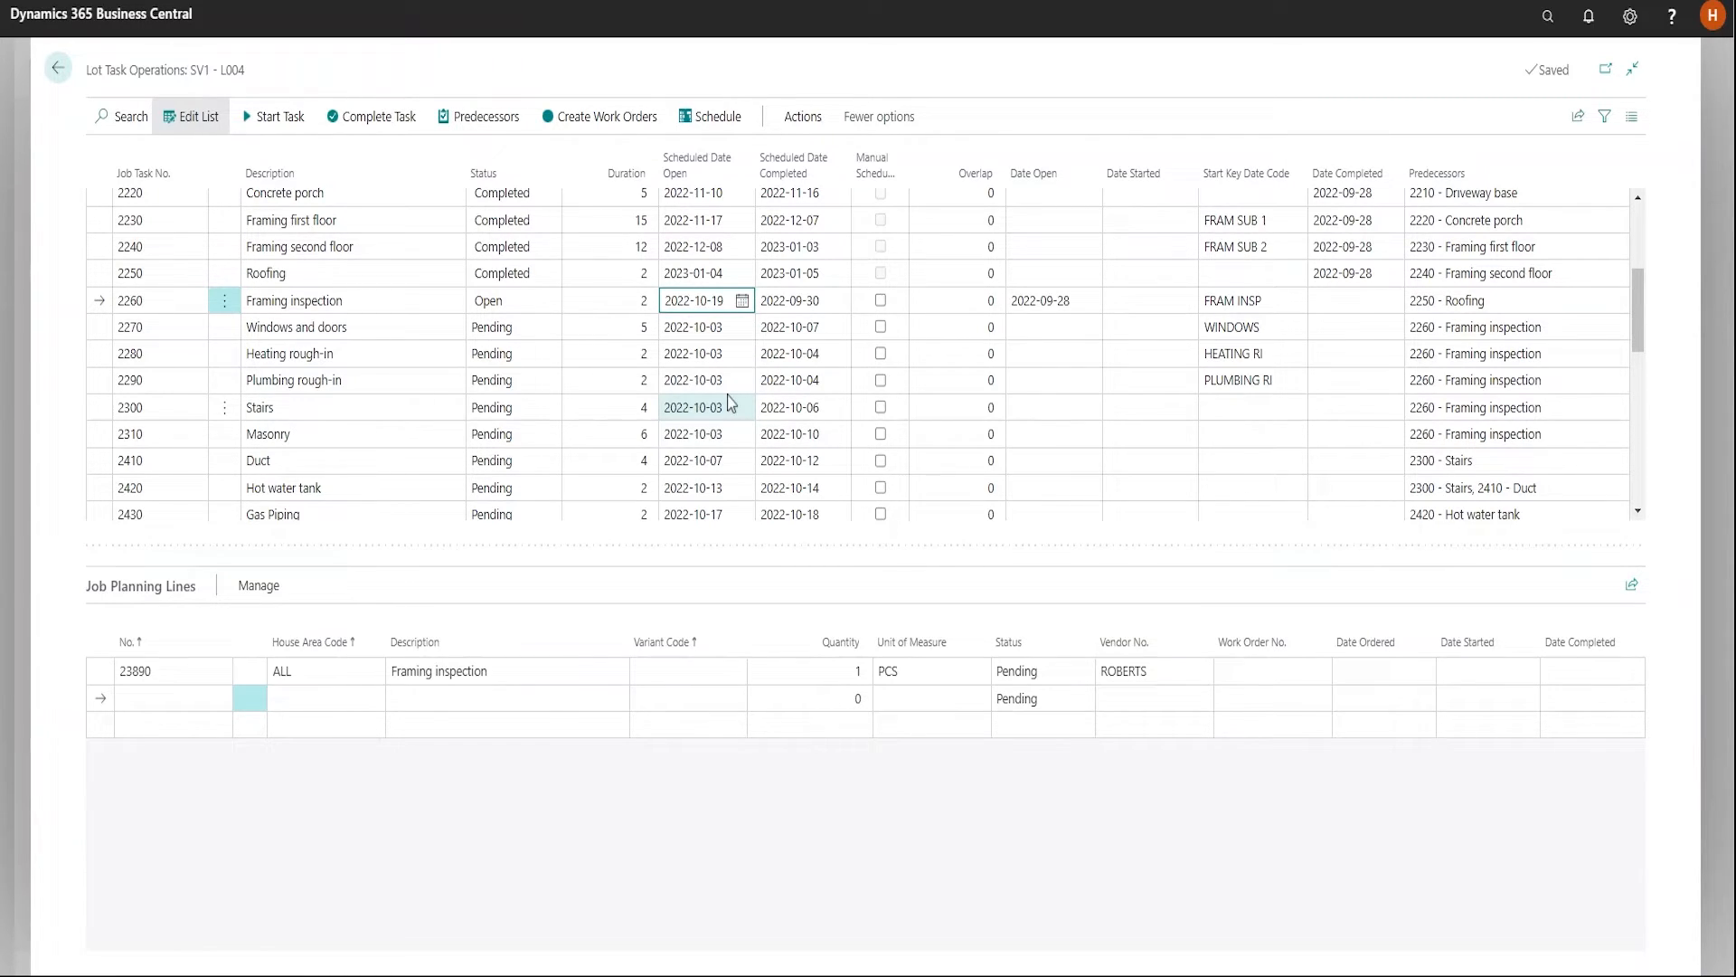
pyautogui.press('Tab')
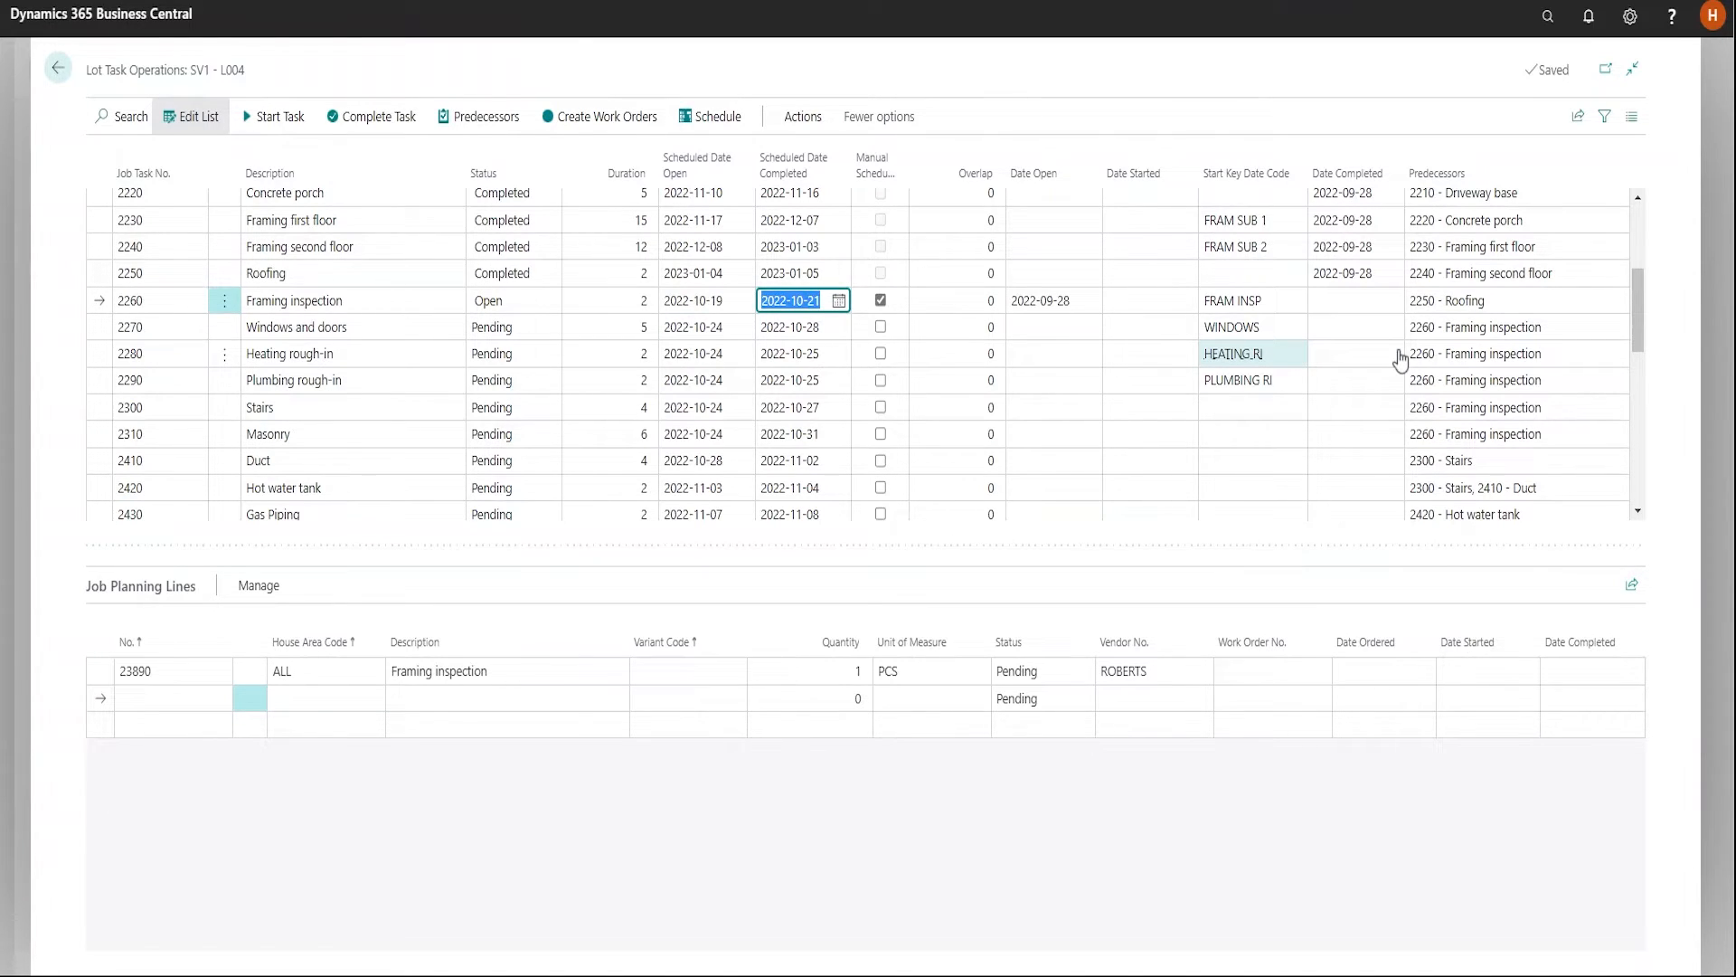
pyautogui.press('Return')
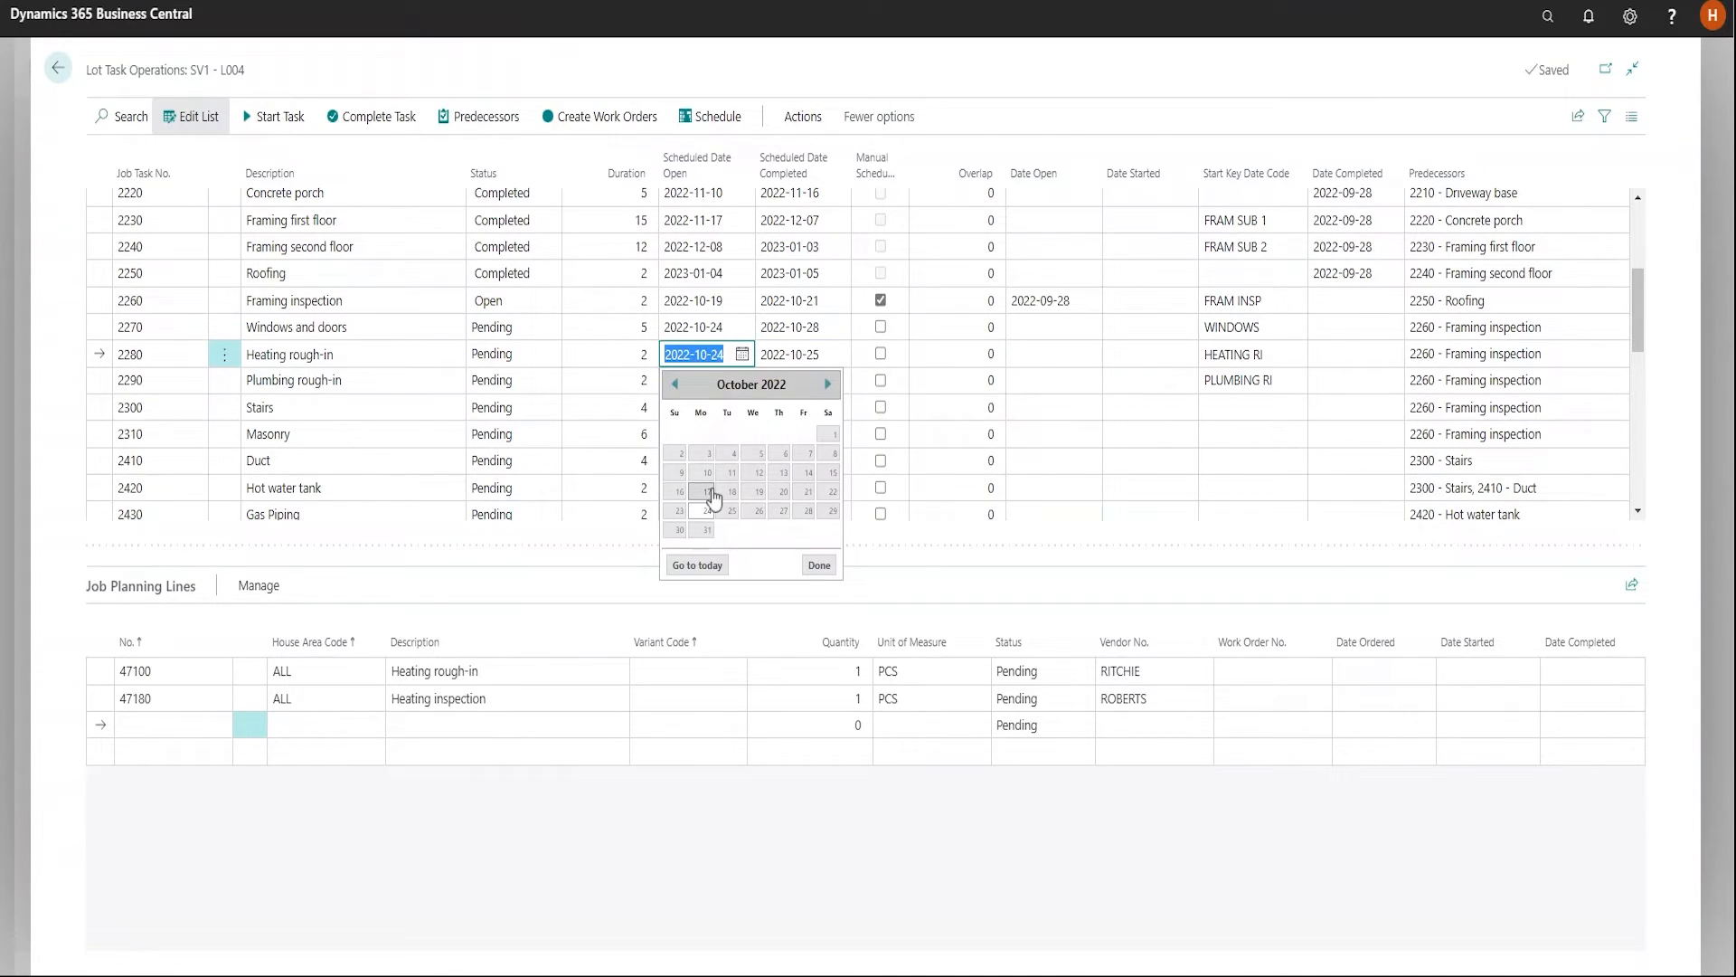
pyautogui.click(710, 493)
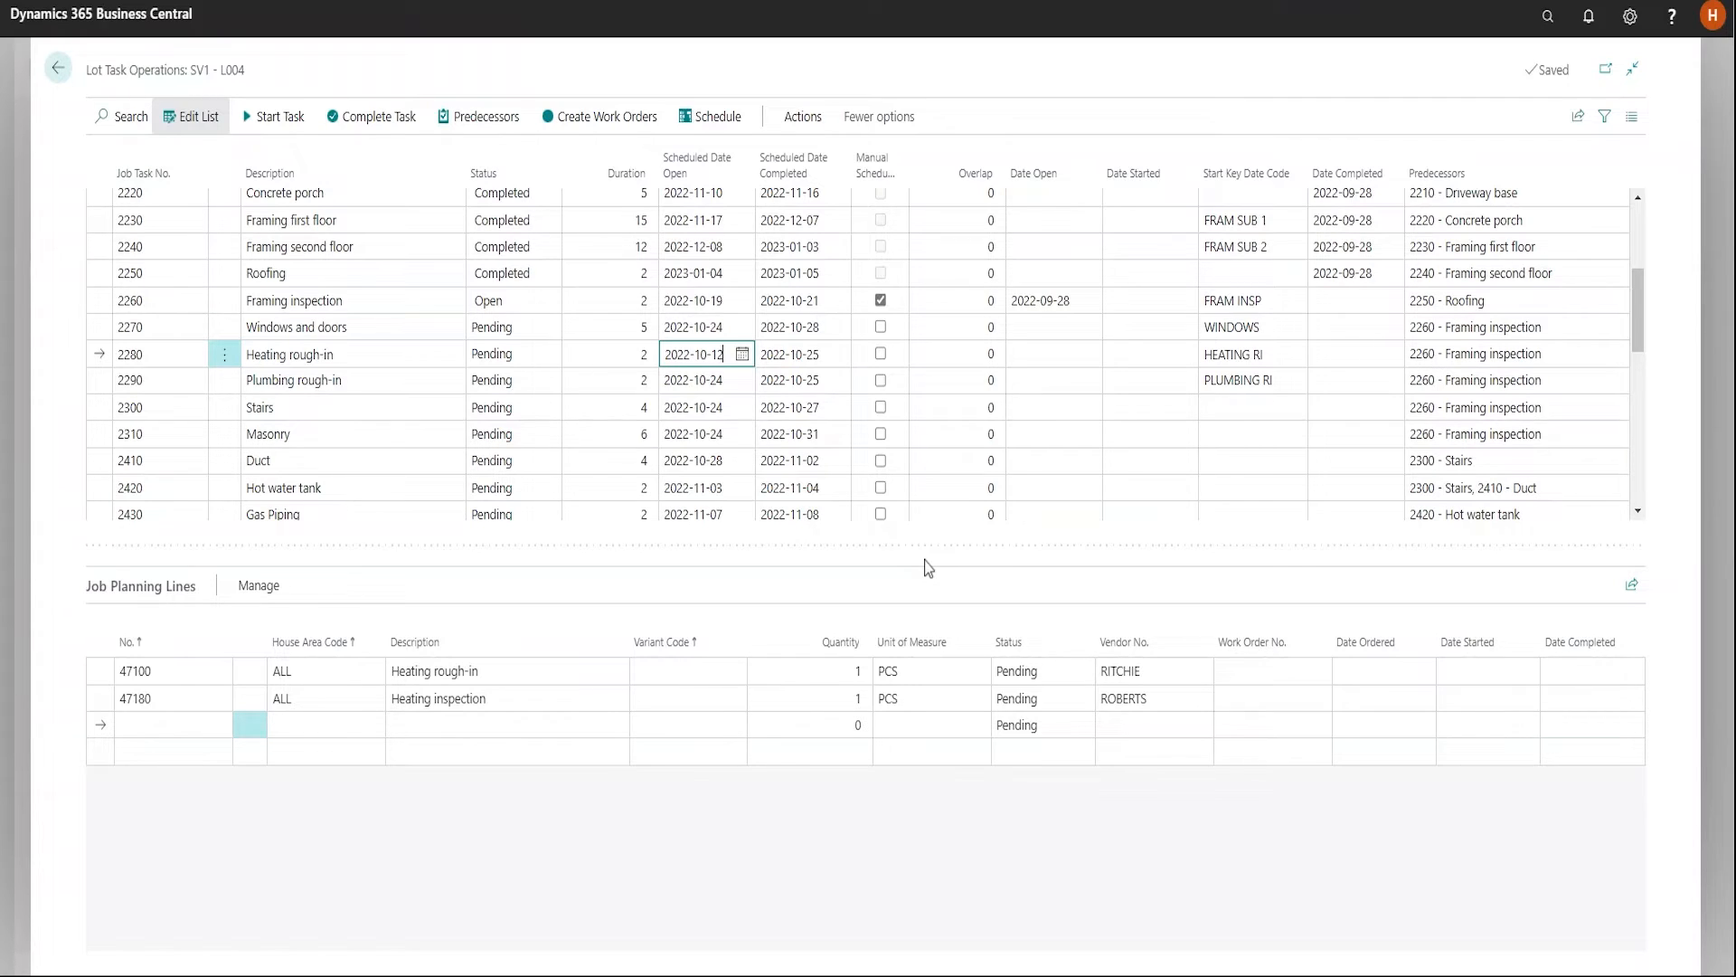
pyautogui.press('Tab')
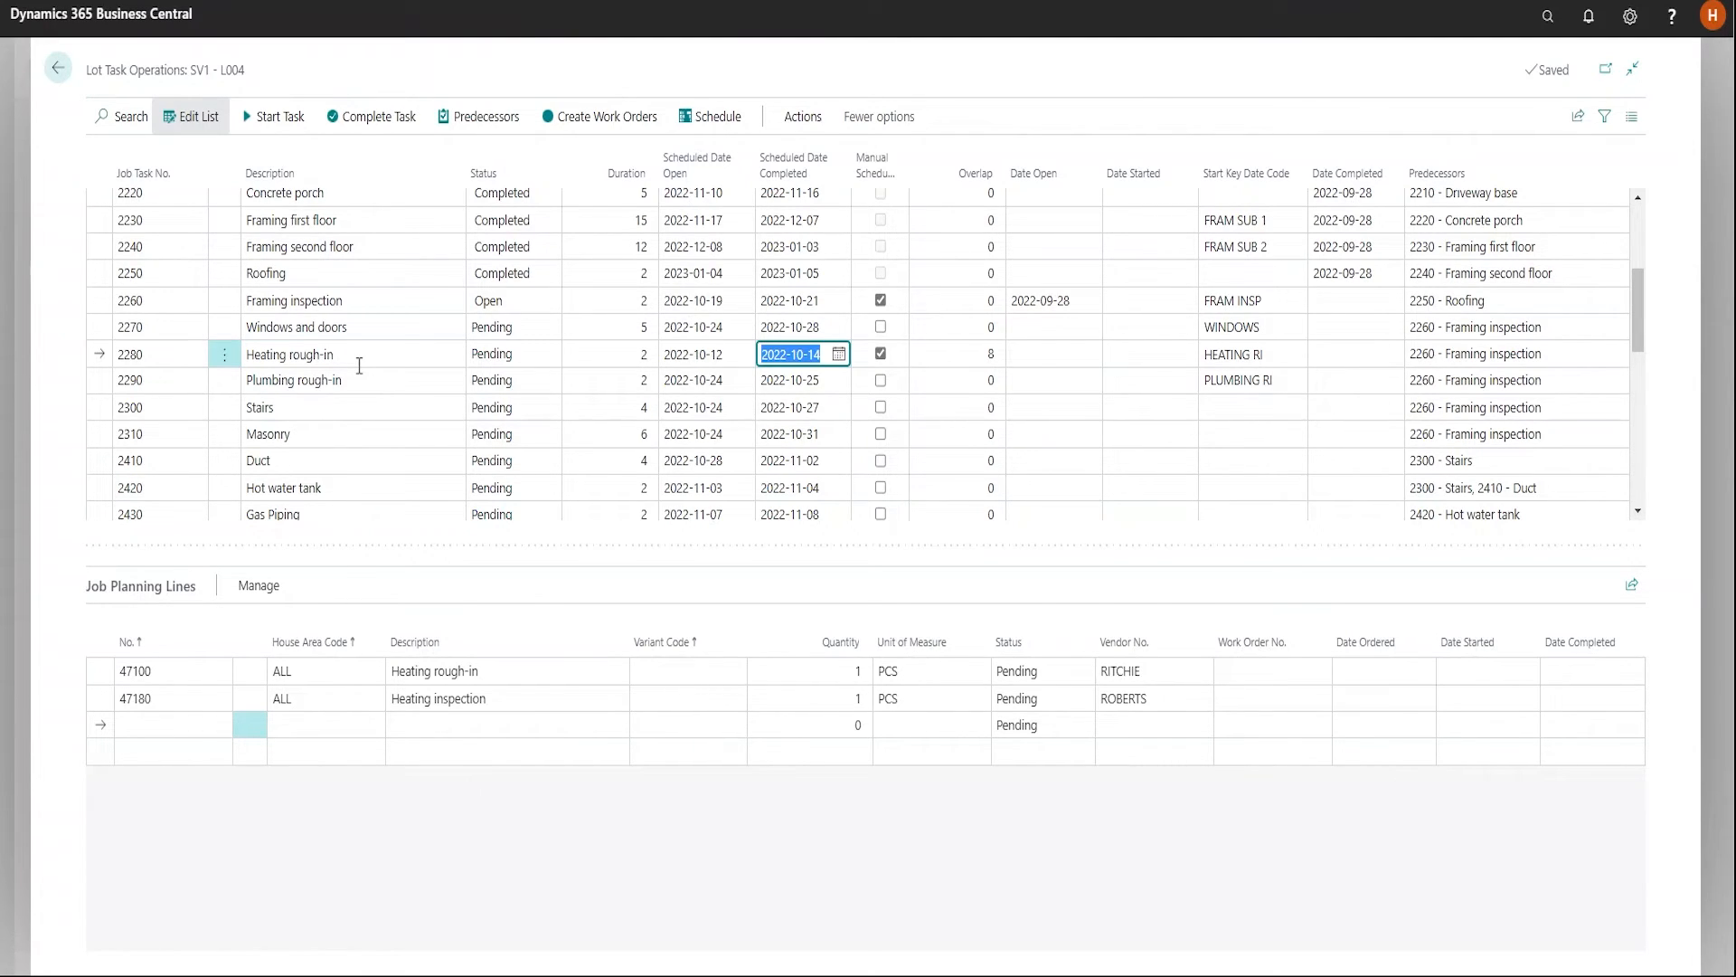
# Complete the Heating rough-in task of lot L004 with 2022-09-29 as its completion date
pyautogui.scroll(-7, 739, 515)
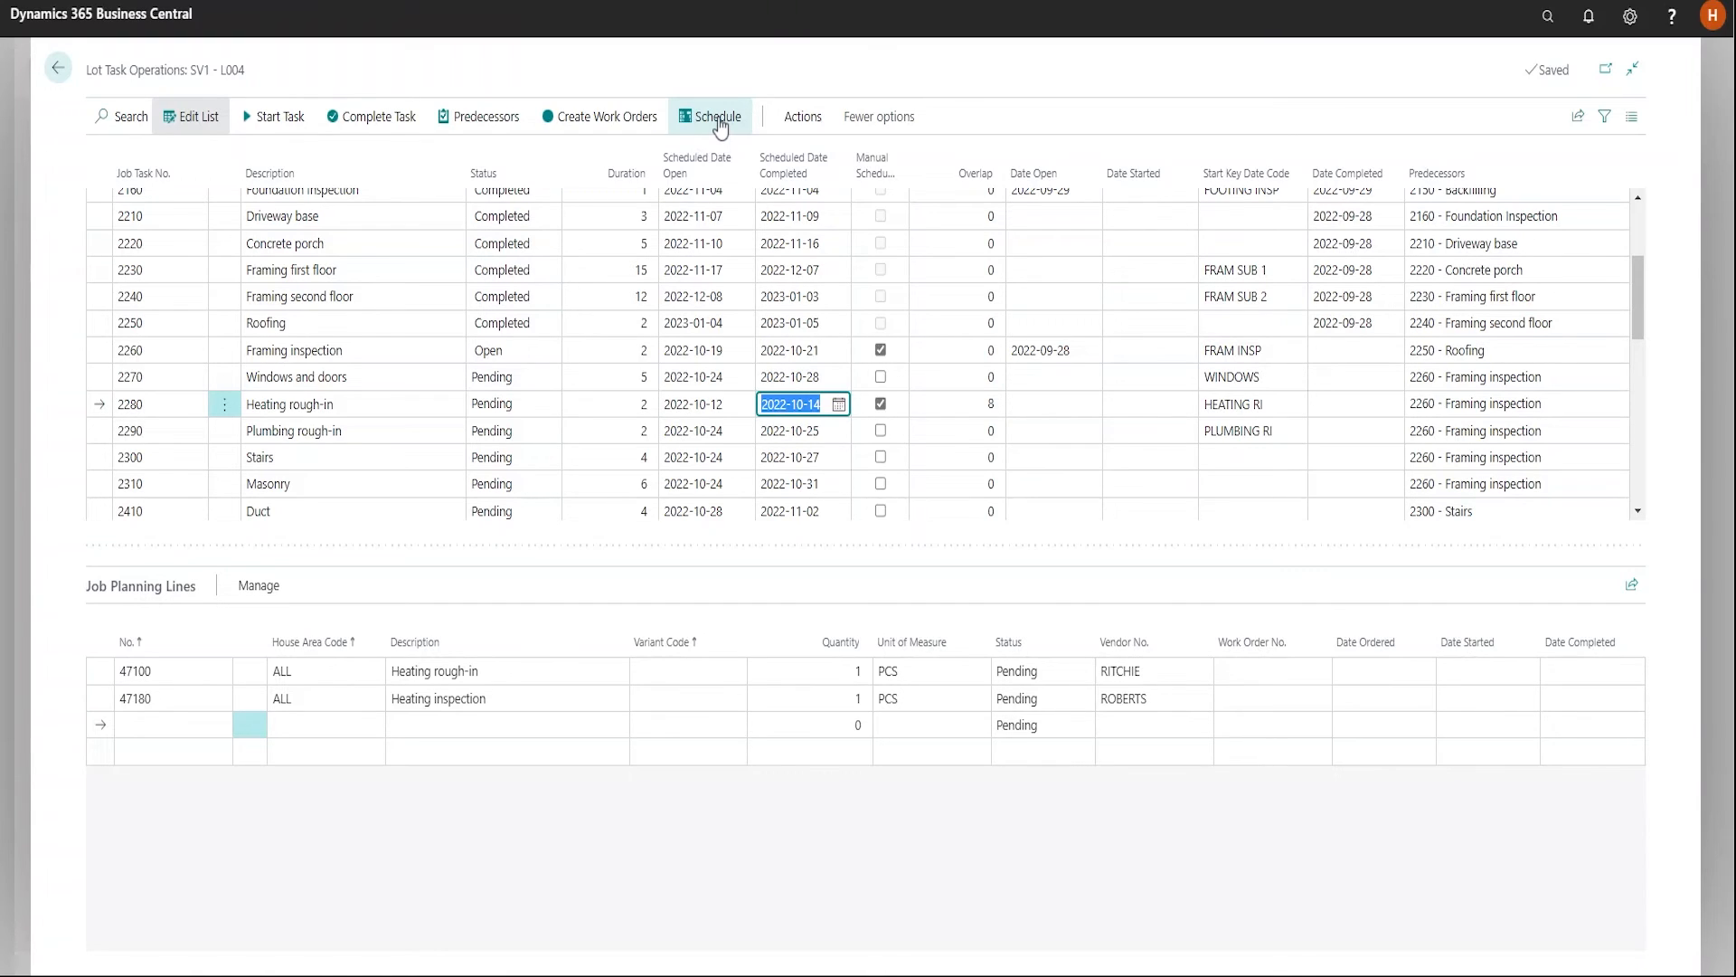
pyautogui.click(371, 124)
pyautogui.click(370, 116)
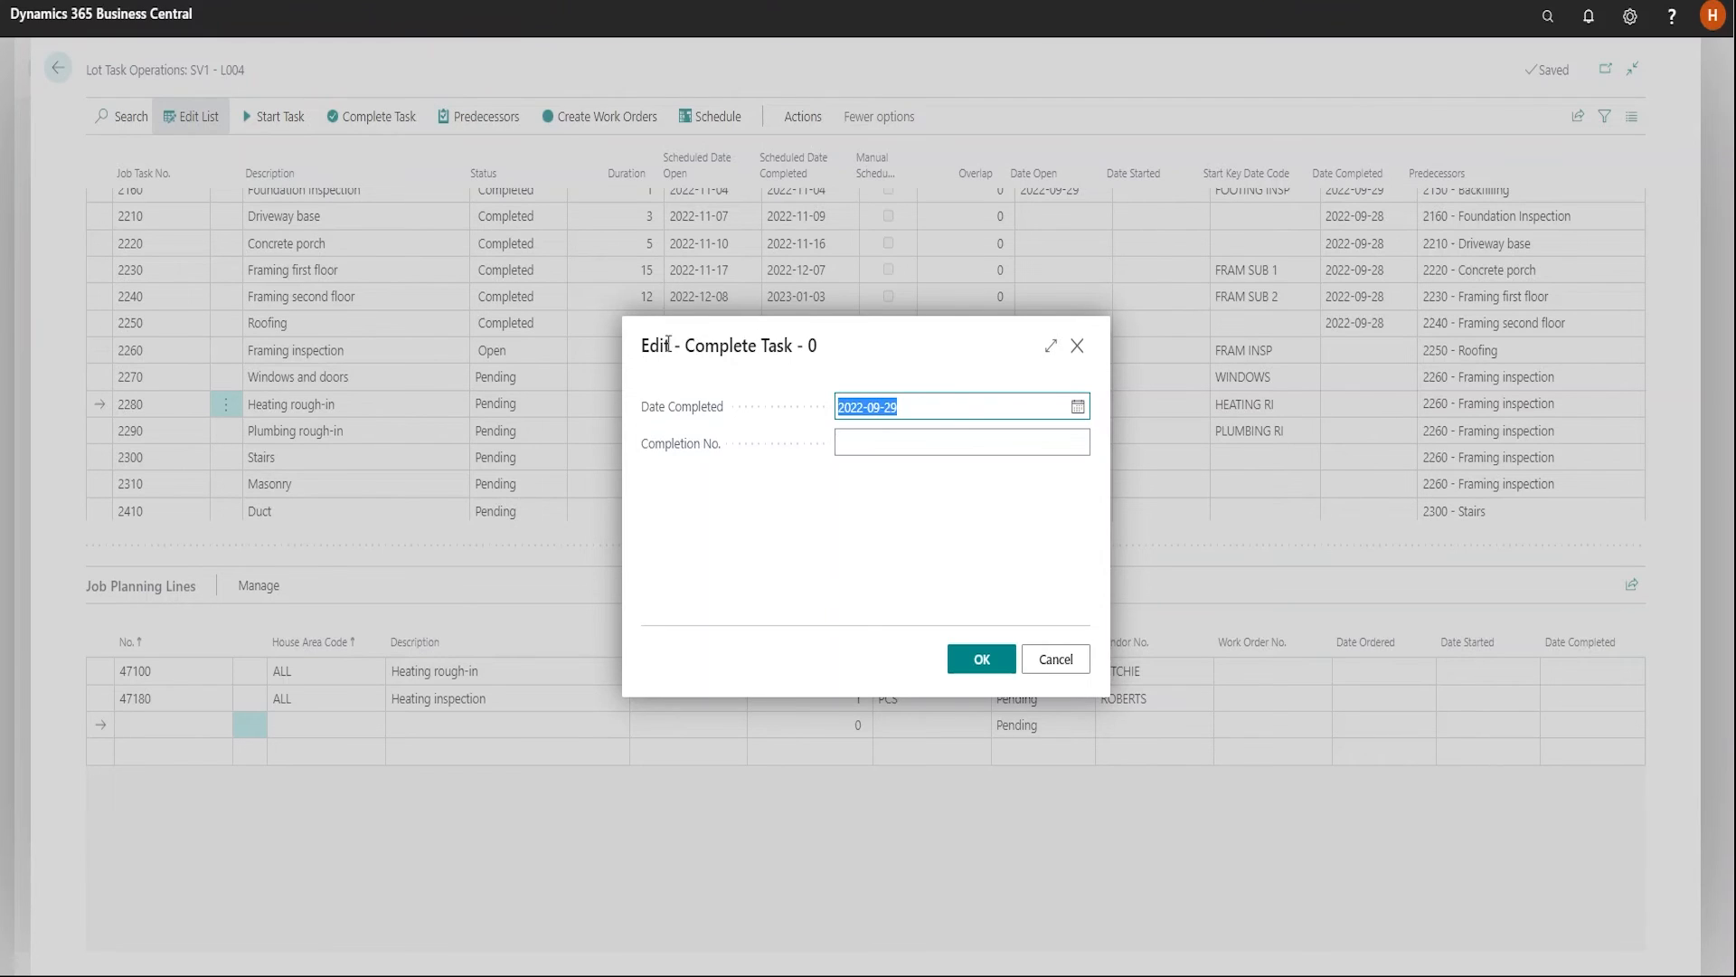
pyautogui.press('Return')
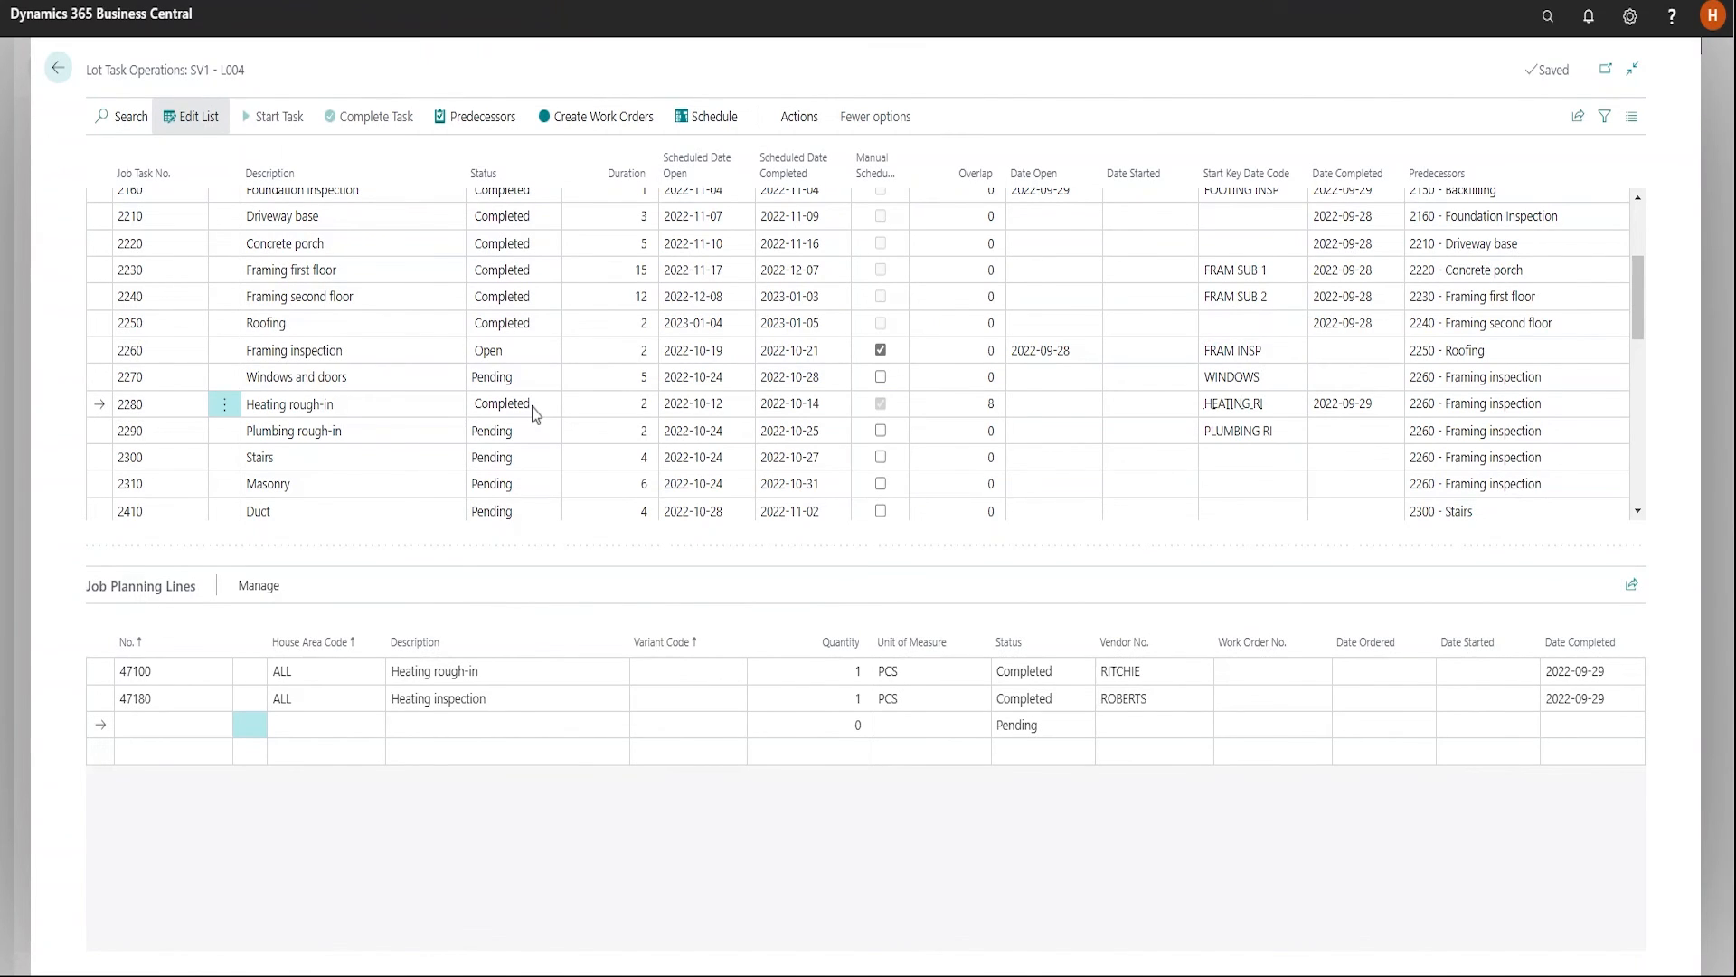